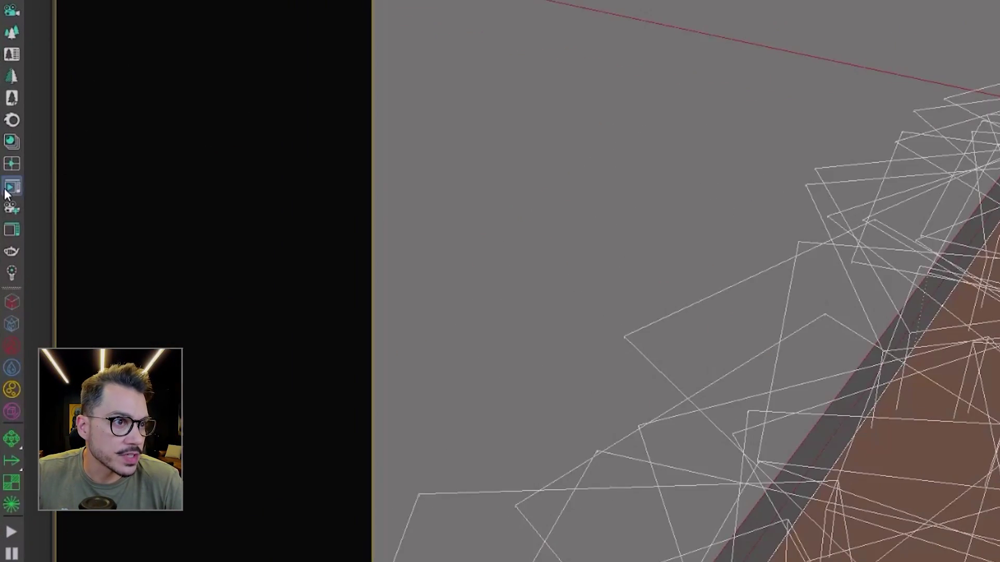
Step: Preview the grass edge in Corona IR, then view the grass plane from the side
click(7, 189)
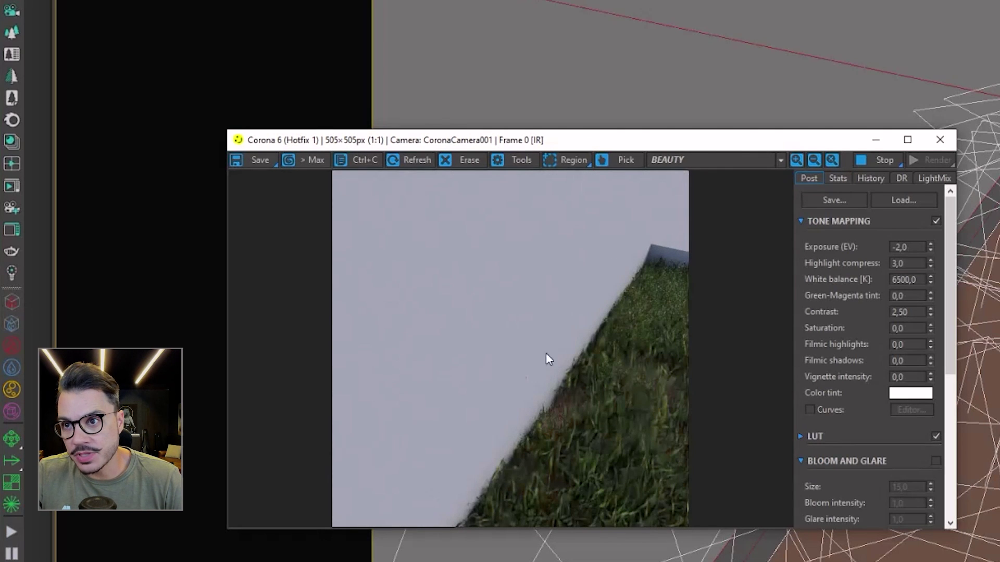
click(864, 166)
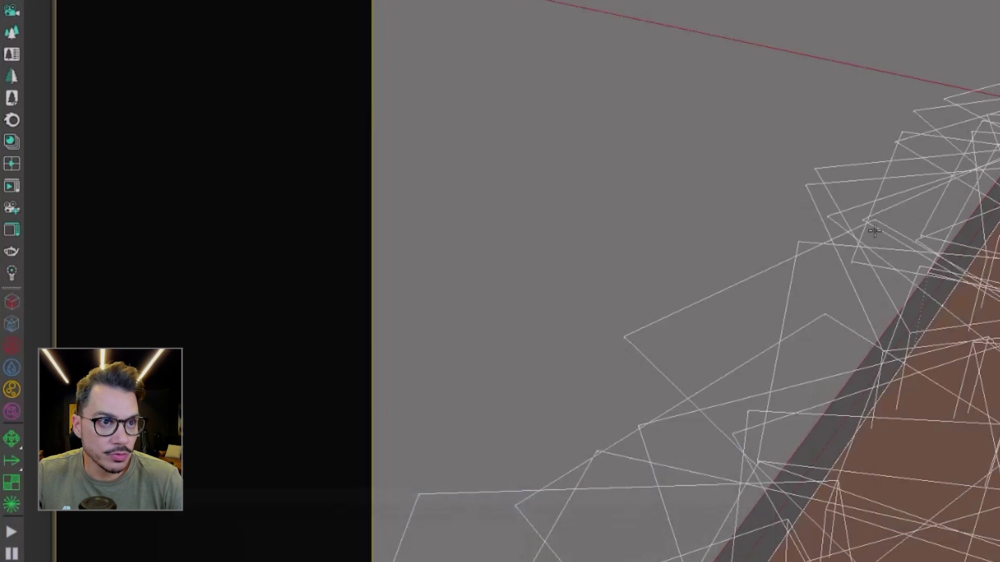
scroll(522, 269, up, 3)
key(l)
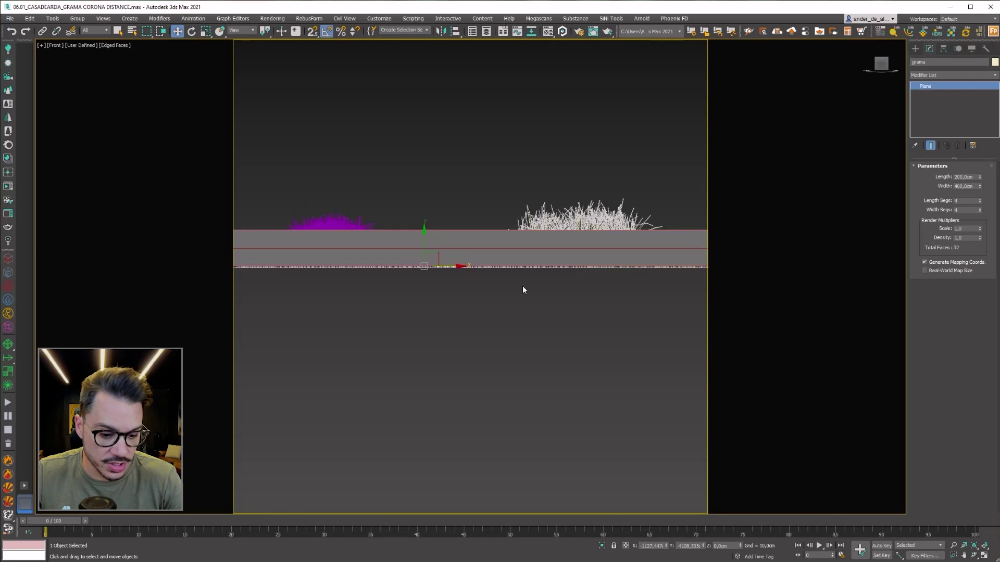
key(F3)
scroll(416, 208, up, 5)
middle_drag(417, 171, 468, 260)
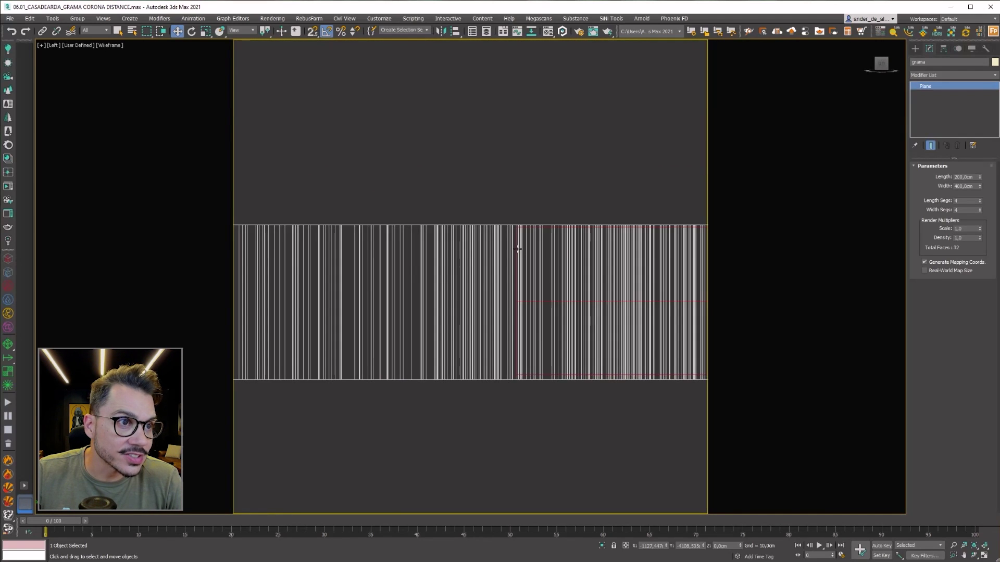
scroll(607, 275, down, 3)
mouse_move(627, 304)
alt+middle_down()
mouse_move(519, 291)
mouse_move(392, 233)
alt+middle_up()
key(F3)
Step: Orbit around the grass block to inspect its lower-left edge
scroll(392, 233, up, 5)
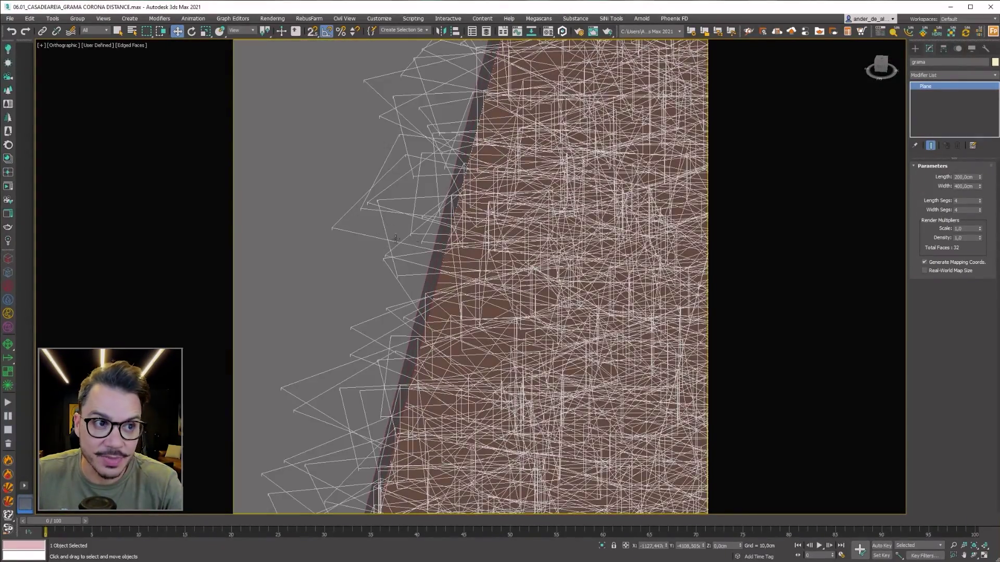
mouse_move(396, 239)
alt+middle_down()
mouse_move(475, 302)
mouse_move(412, 428)
alt+middle_up()
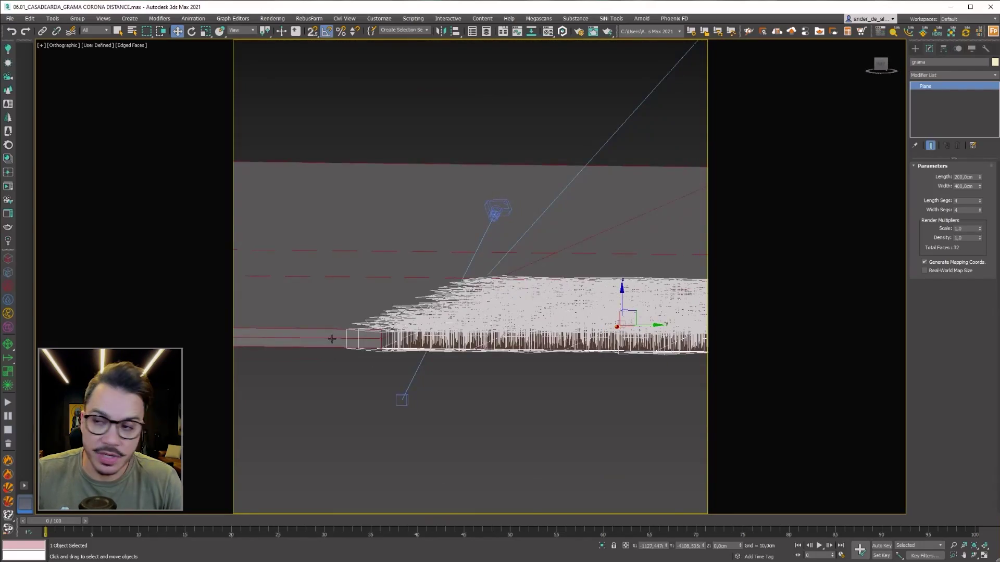
scroll(332, 339, up, 2)
alt+middle_drag(332, 339, 536, 399)
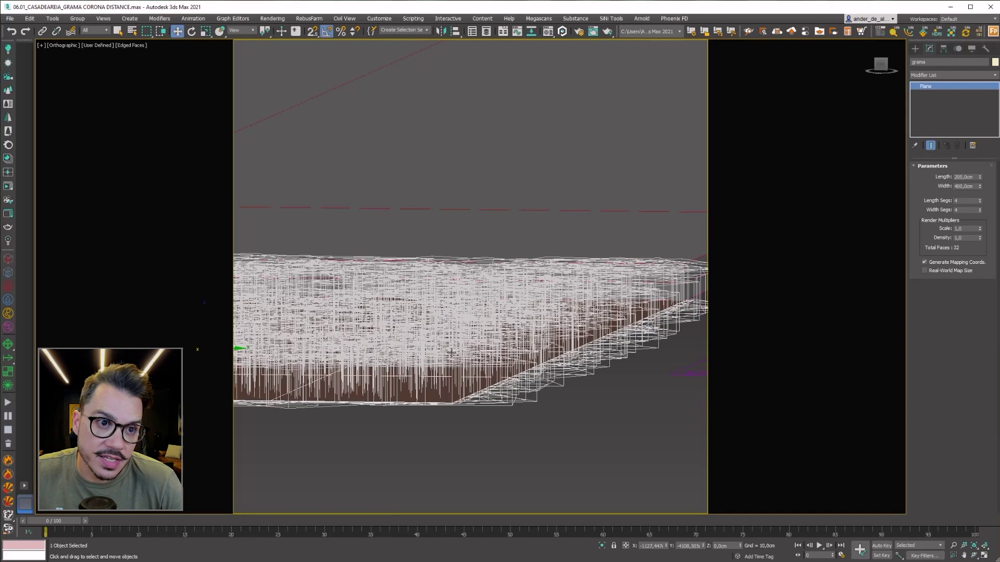
mouse_move(451, 352)
alt+middle_down()
mouse_move(531, 351)
mouse_move(497, 490)
alt+middle_up()
click(483, 459)
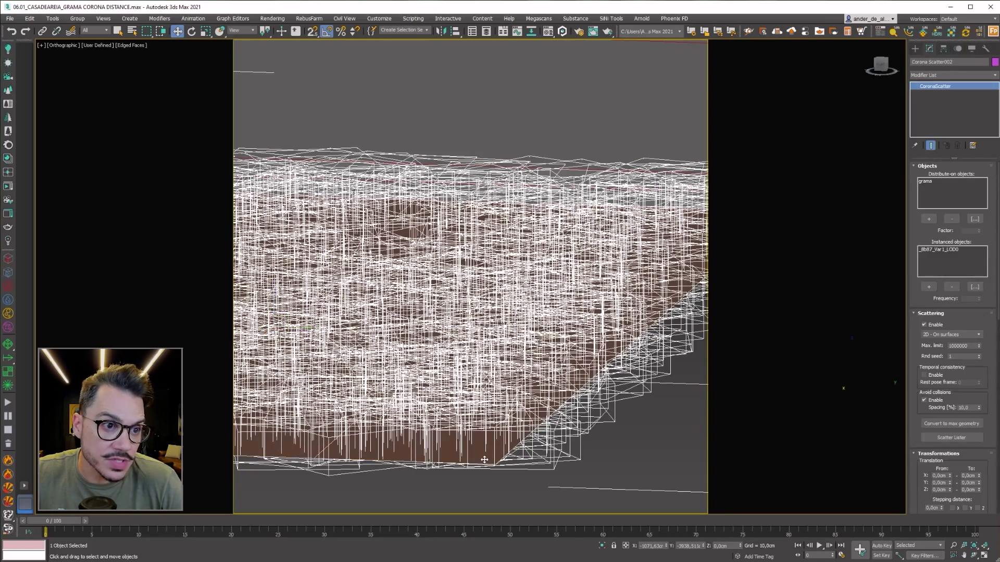
click(505, 491)
scroll(484, 413, up, 3)
alt+middle_drag(484, 413, 500, 395)
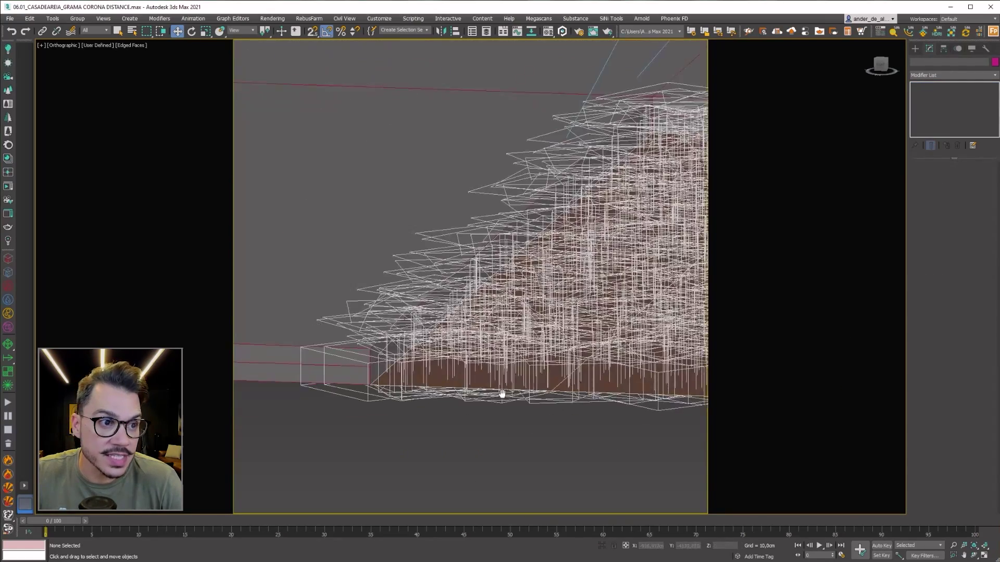
scroll(447, 419, up, 2)
Step: Raise the ground plane to Z 5 cm and restart the Corona interactive render
click(370, 309)
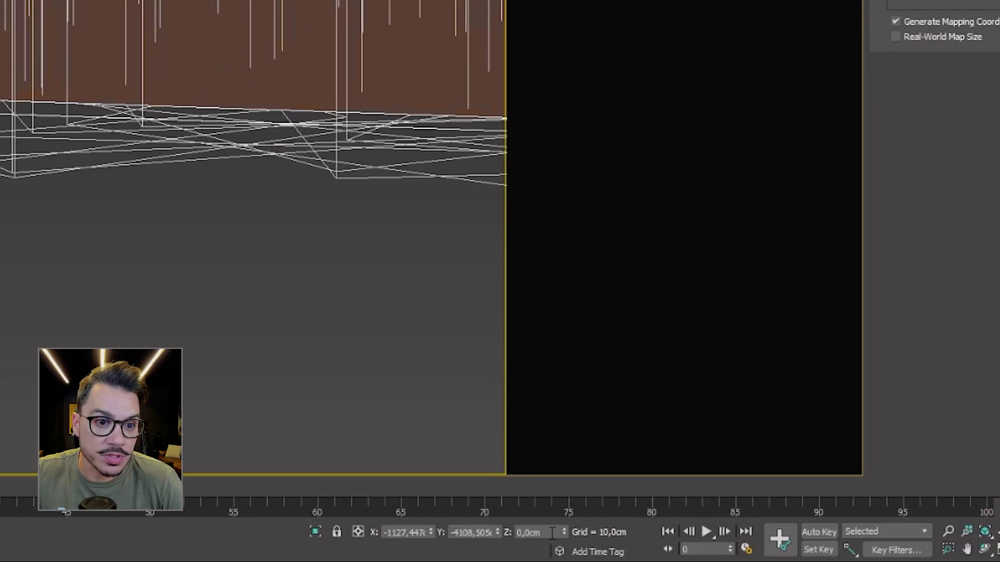
text(5)
key(Return)
click(510, 423)
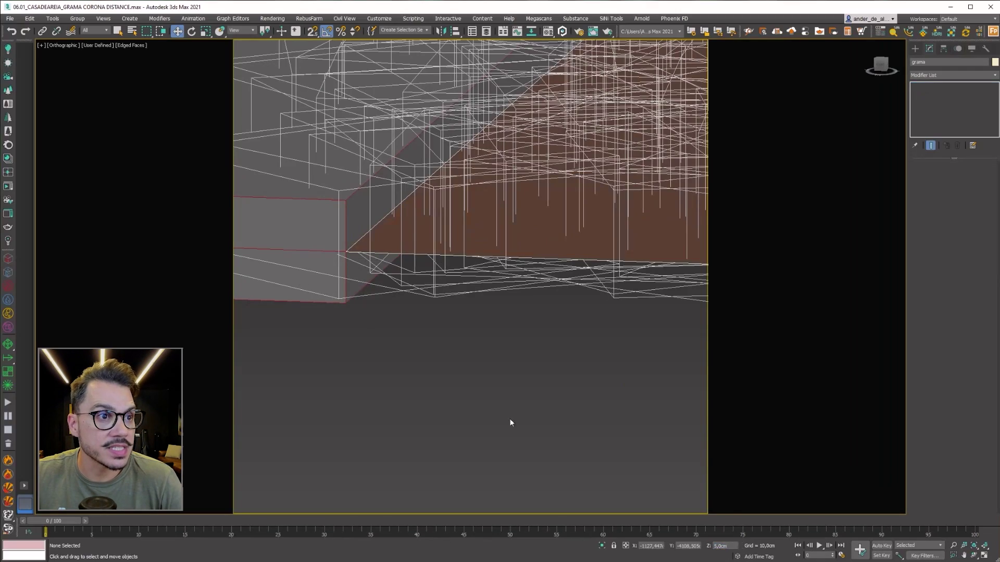
alt+middle_drag(524, 158, 302, 404)
scroll(301, 404, up, 3)
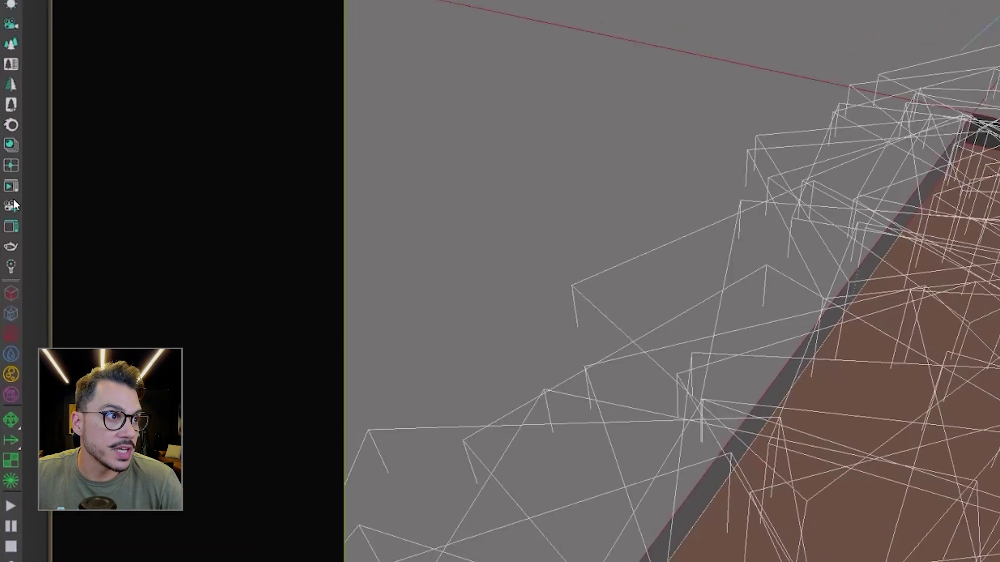
click(9, 188)
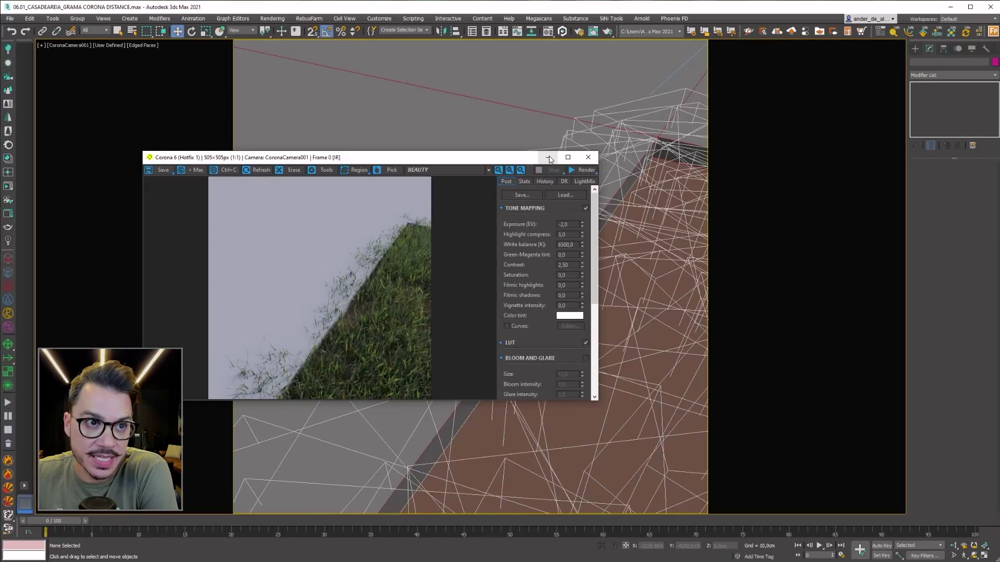
Step: Minimize the render window and frame the first grass clumps in the Top view
click(549, 158)
right_click(498, 223)
key(t)
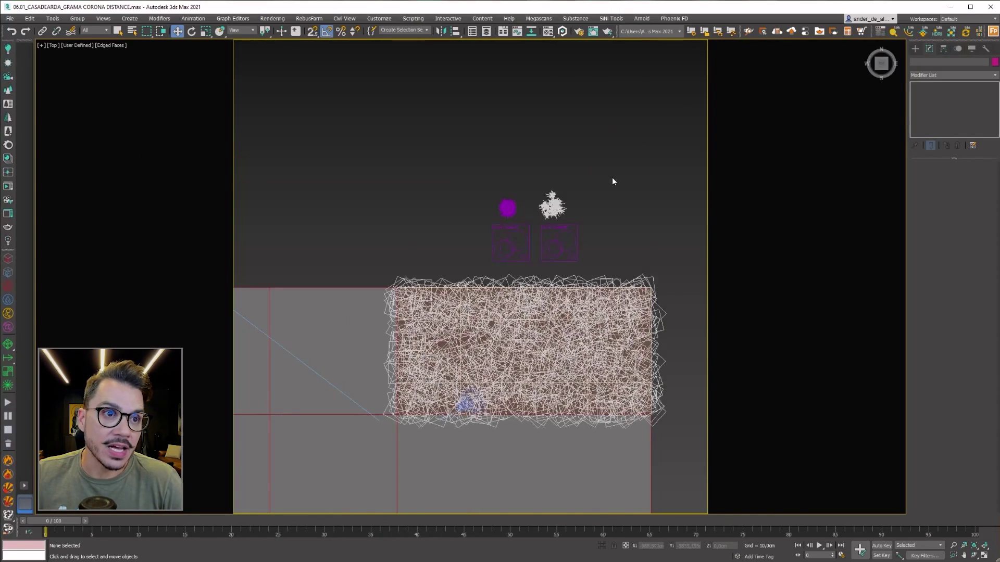
scroll(544, 202, up, 8)
click(335, 241)
key(z)
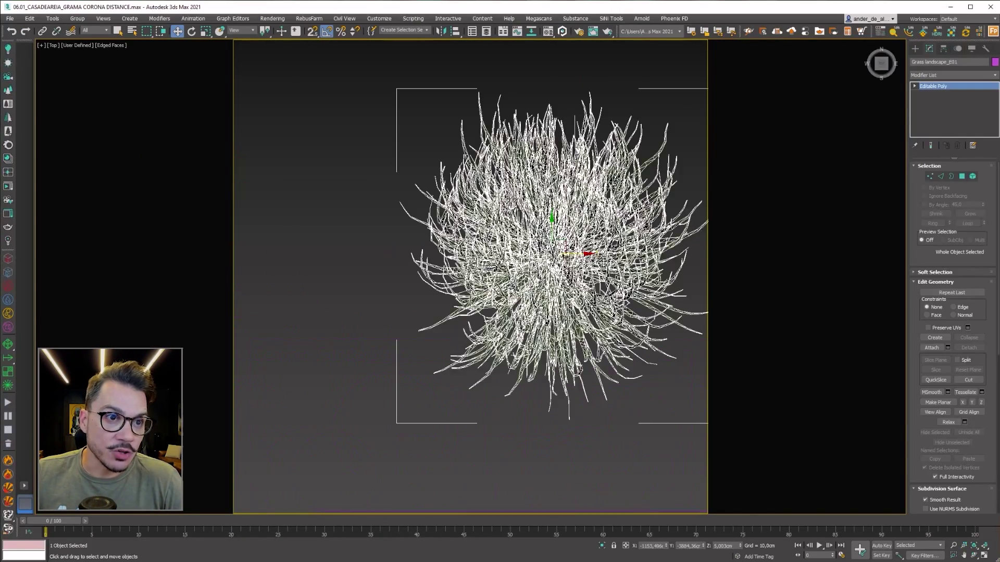
scroll(554, 256, down, 5)
middle_drag(552, 257, 254, 265)
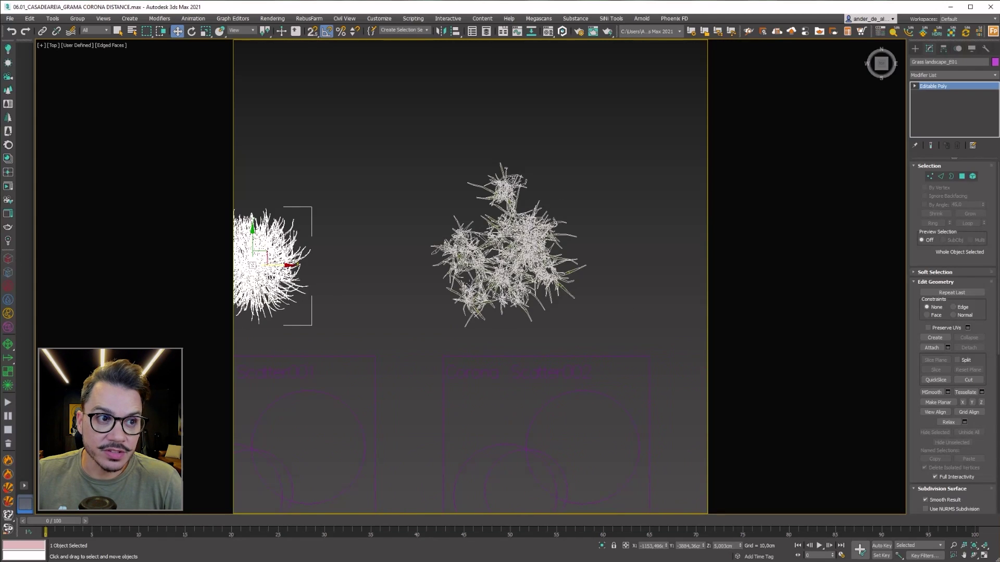
click(525, 254)
scroll(524, 254, down, 5)
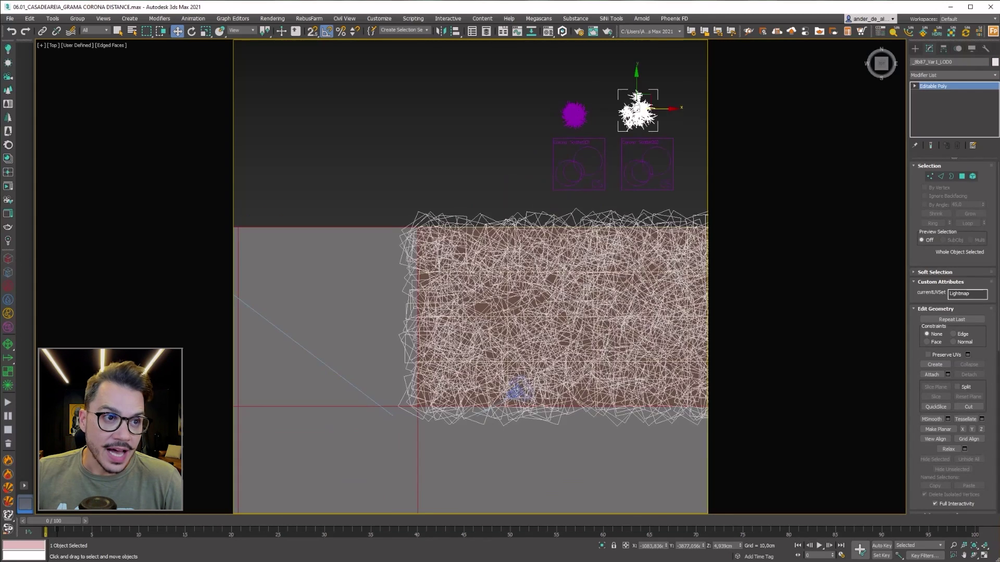
scroll(444, 152, up, 8)
click(442, 221)
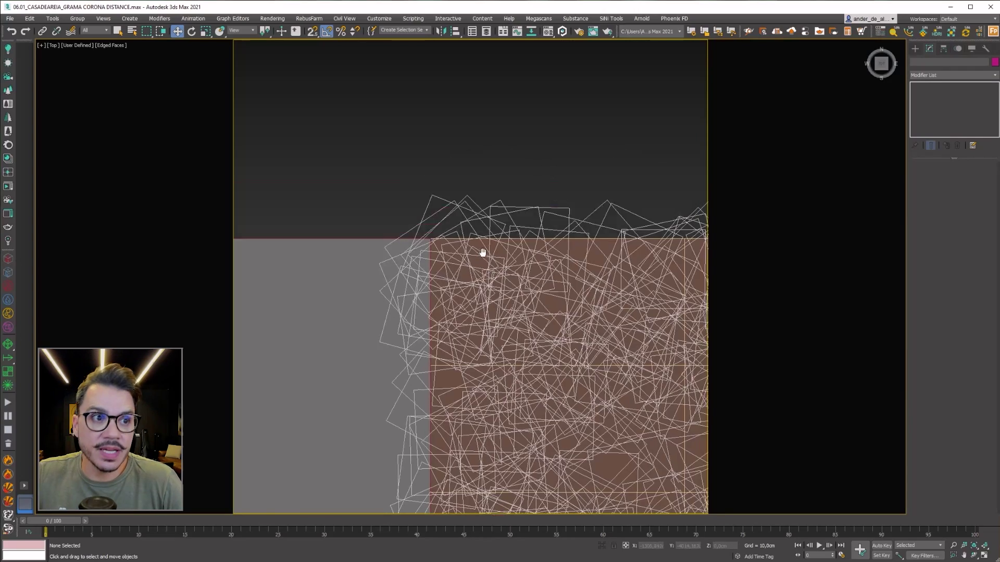
Step: Locate and frame the grass clump _8b87_Var1_LOD0 in the Top view
scroll(520, 208, down, 2)
click(664, 104)
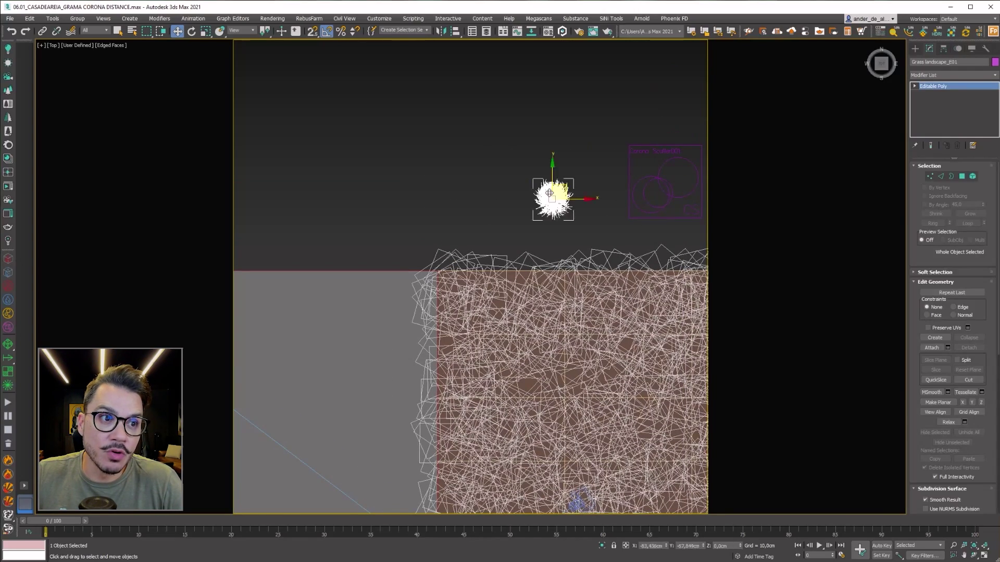
scroll(446, 269, up, 4)
scroll(445, 269, up, 3)
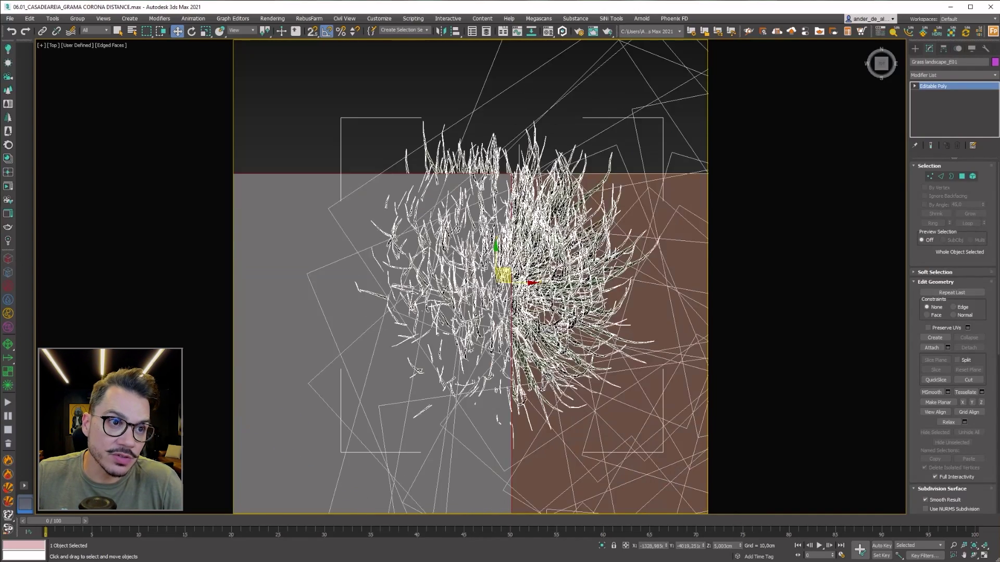
scroll(446, 269, up, 3)
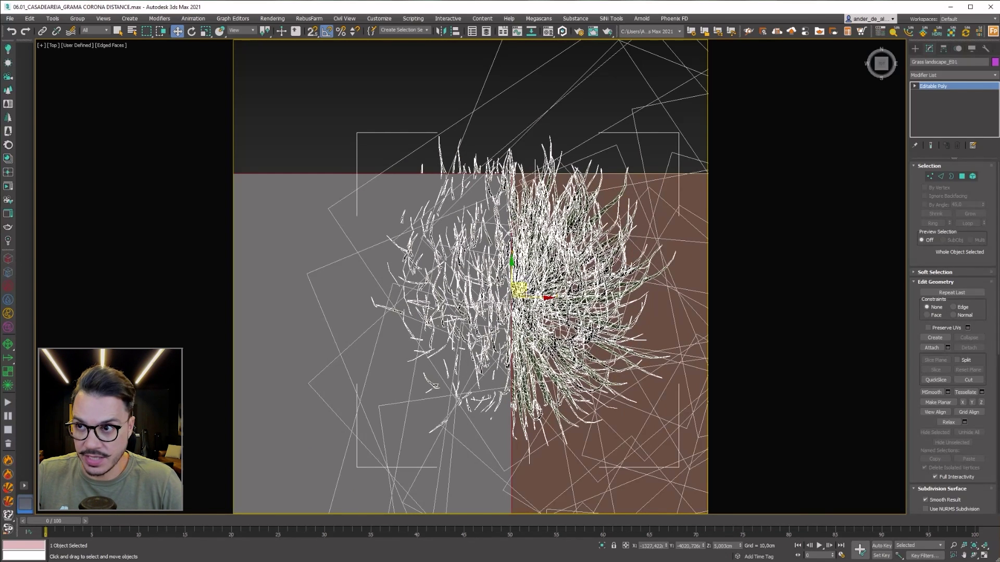
middle_drag(446, 269, 506, 218)
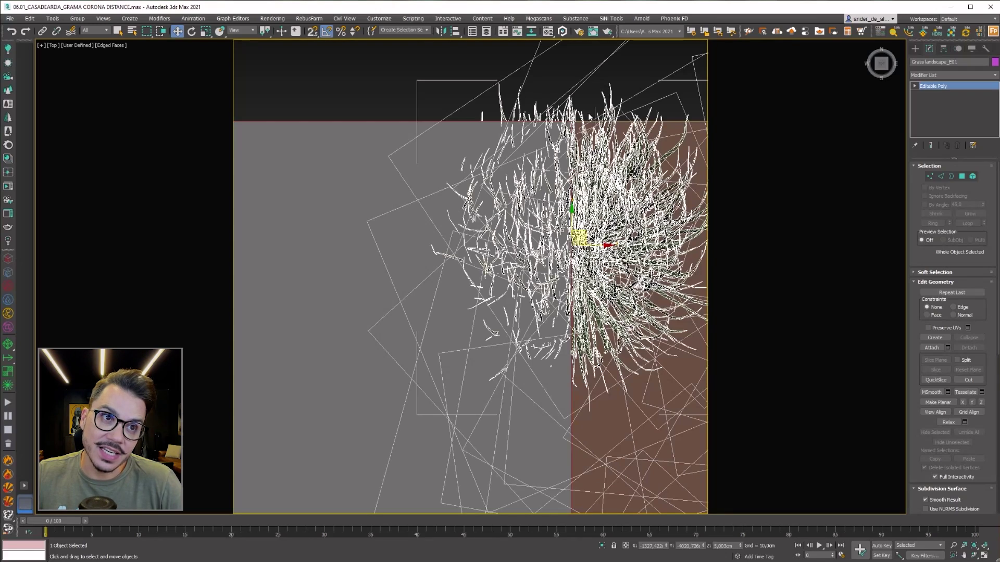
scroll(535, 348, down, 3)
scroll(601, 271, down, 2)
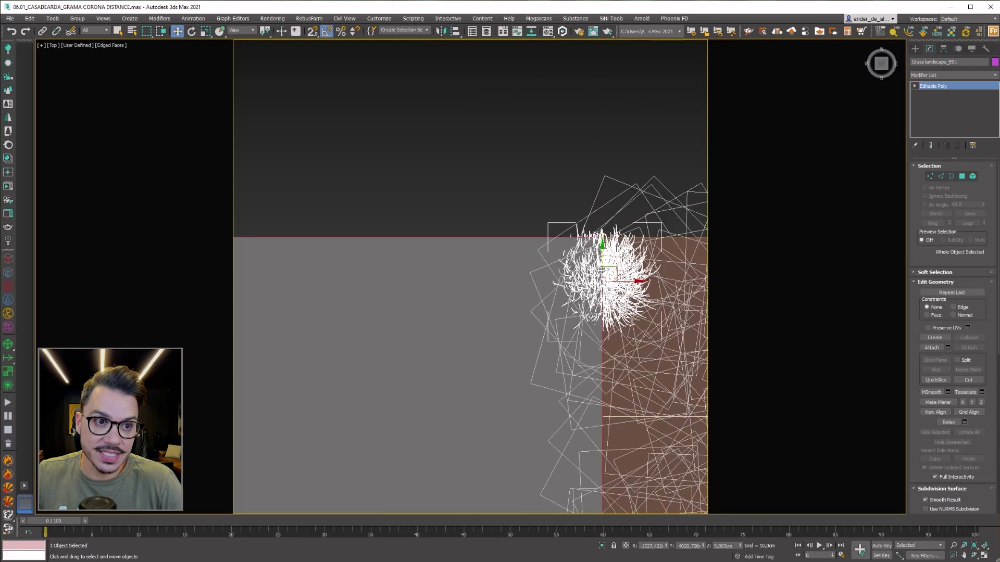
middle_drag(615, 272, 598, 101)
scroll(475, 194, down, 4)
scroll(556, 159, up, 2)
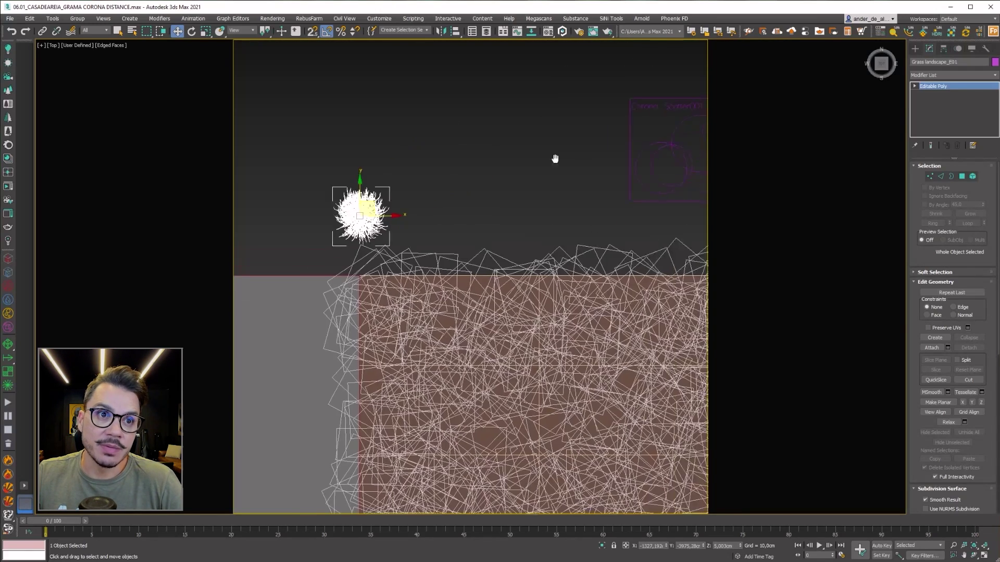
scroll(562, 193, up, 2)
middle_drag(562, 193, 510, 287)
scroll(645, 192, down, 3)
click(648, 186)
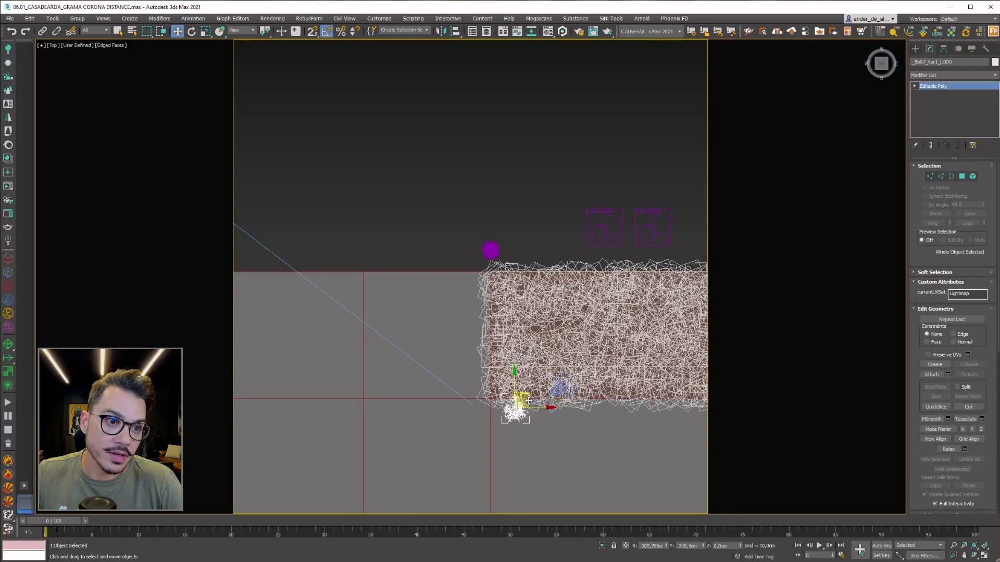
key(z)
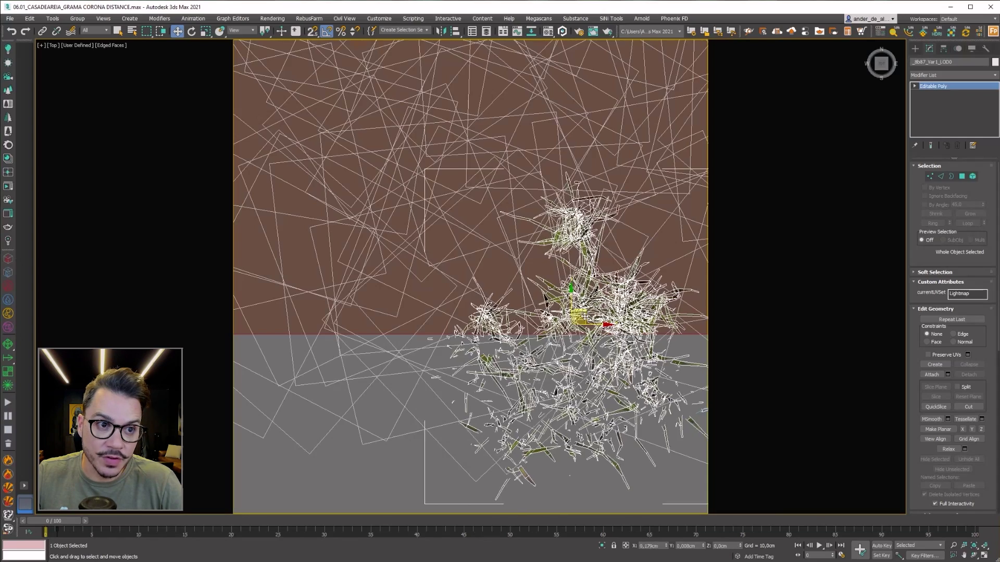
Step: Zoom in on the purple and white grass clump models beside the scatter
scroll(541, 364, down, 5)
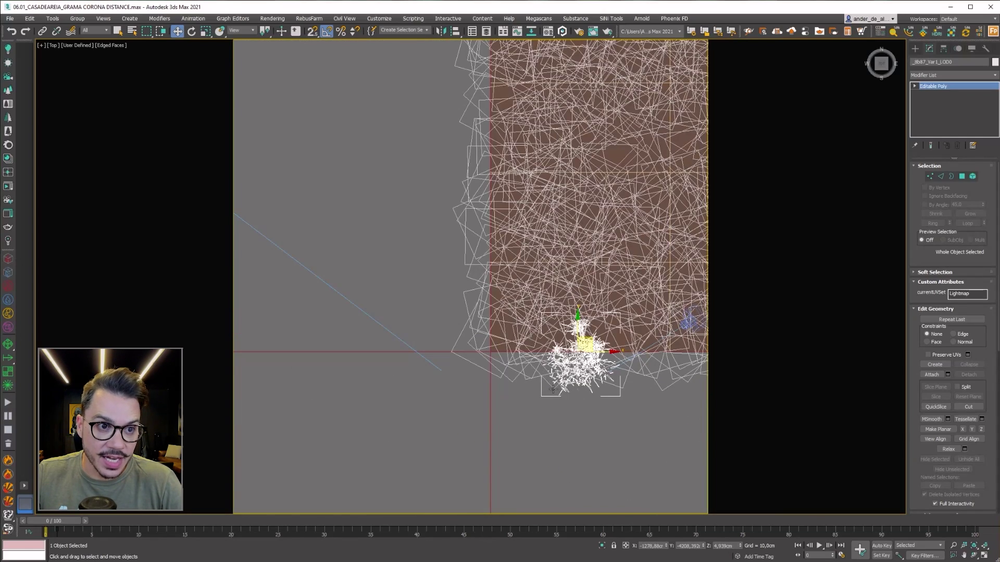
scroll(615, 329, down, 3)
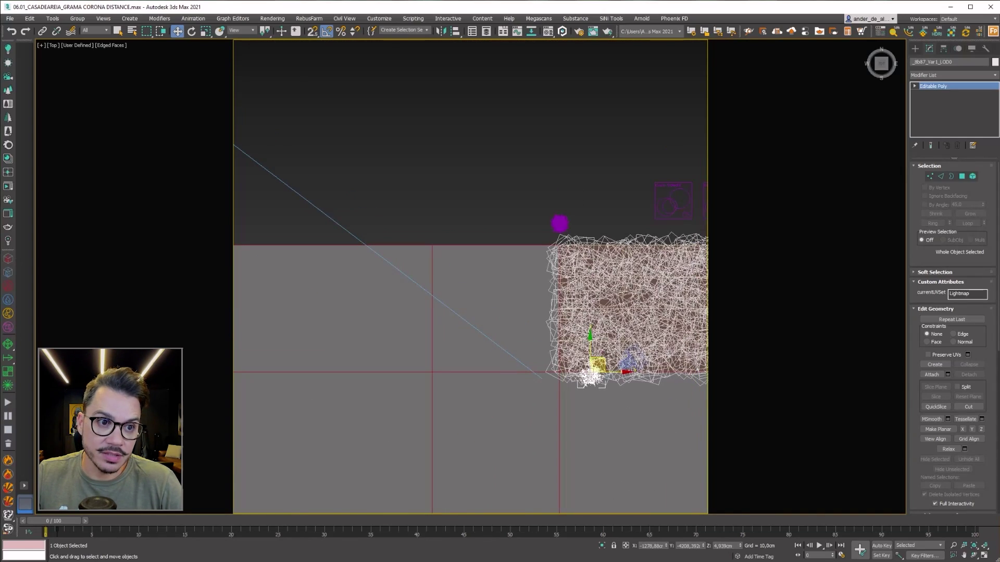
click(576, 147)
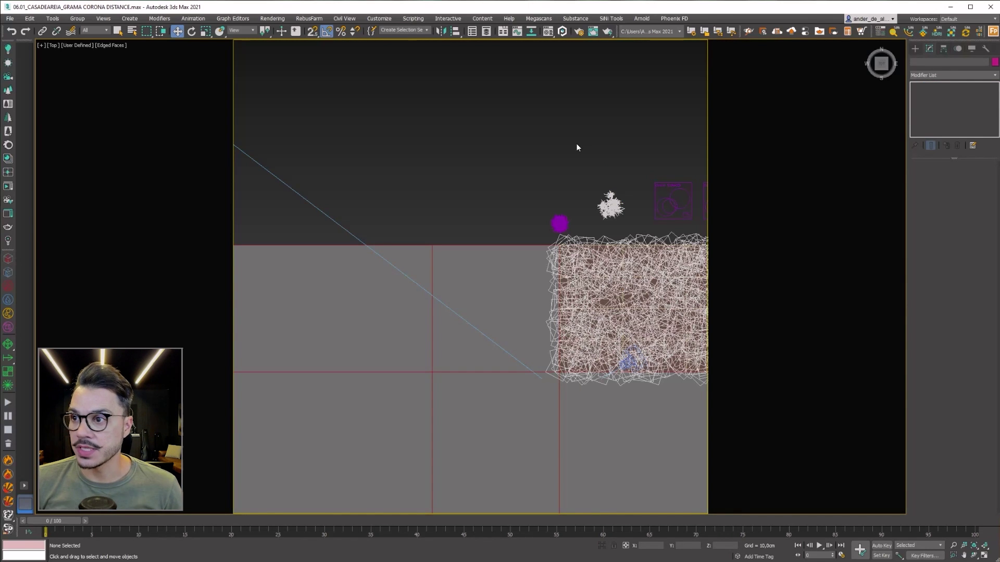
scroll(573, 154, up, 1)
scroll(538, 271, up, 2)
click(561, 264)
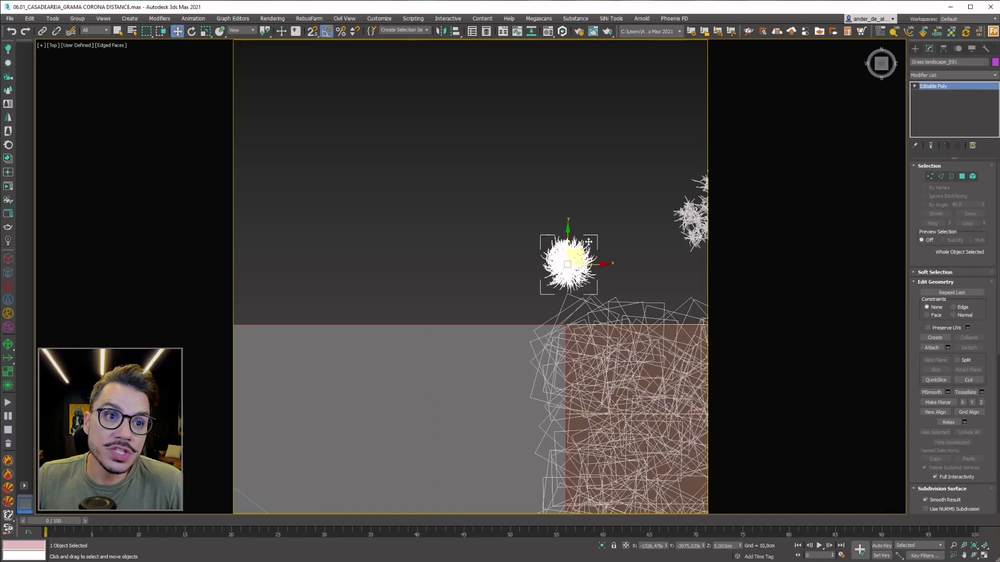
scroll(488, 305, up, 2)
click(614, 241)
scroll(614, 241, up, 2)
scroll(607, 245, up, 2)
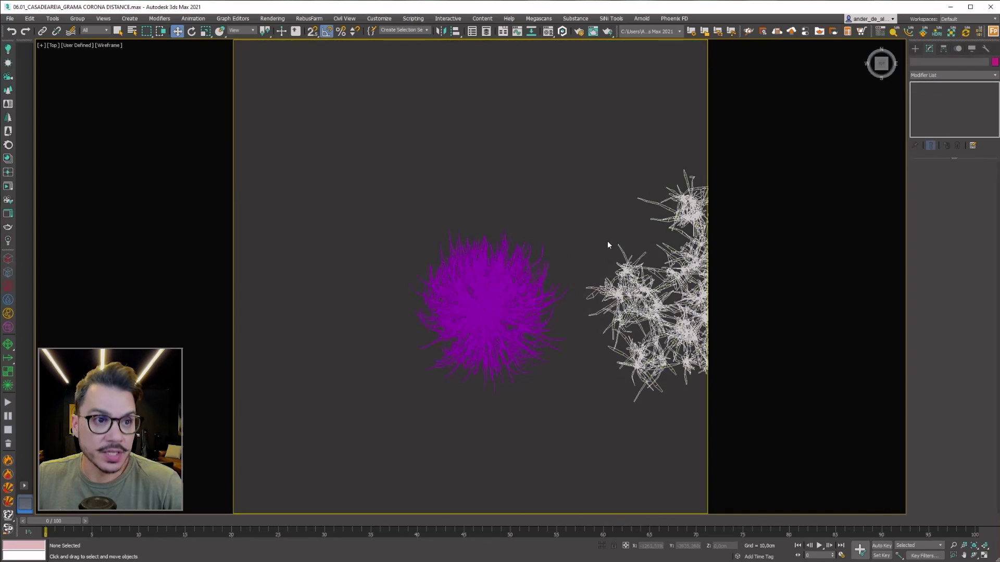
Step: Switch to shaded display and orbit to a side view of the grass clump
key(F3)
mouse_move(570, 350)
alt+middle_down()
mouse_move(473, 310)
mouse_move(720, 280)
alt+middle_up()
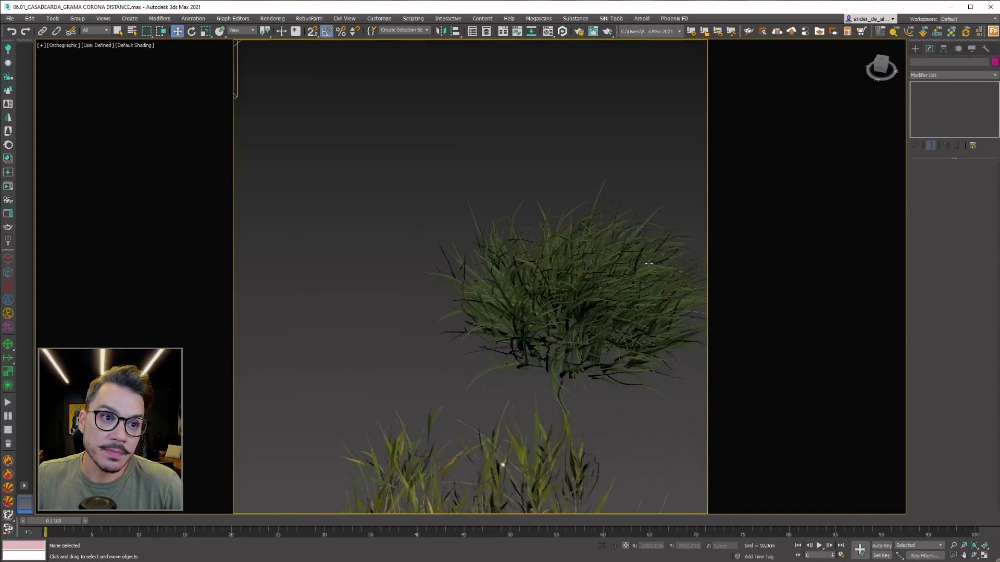
scroll(720, 281, up, 3)
scroll(720, 280, up, 3)
scroll(632, 172, down, 3)
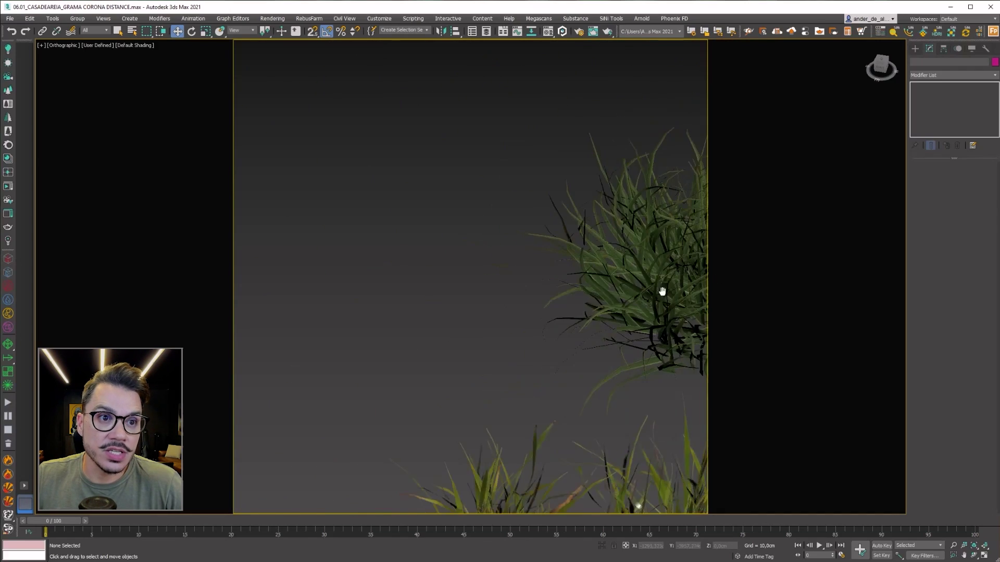
scroll(660, 290, up, 2)
Step: In the Material Editor, inspect Grass landscape_Mtl_B in an enlarged preview
key(m)
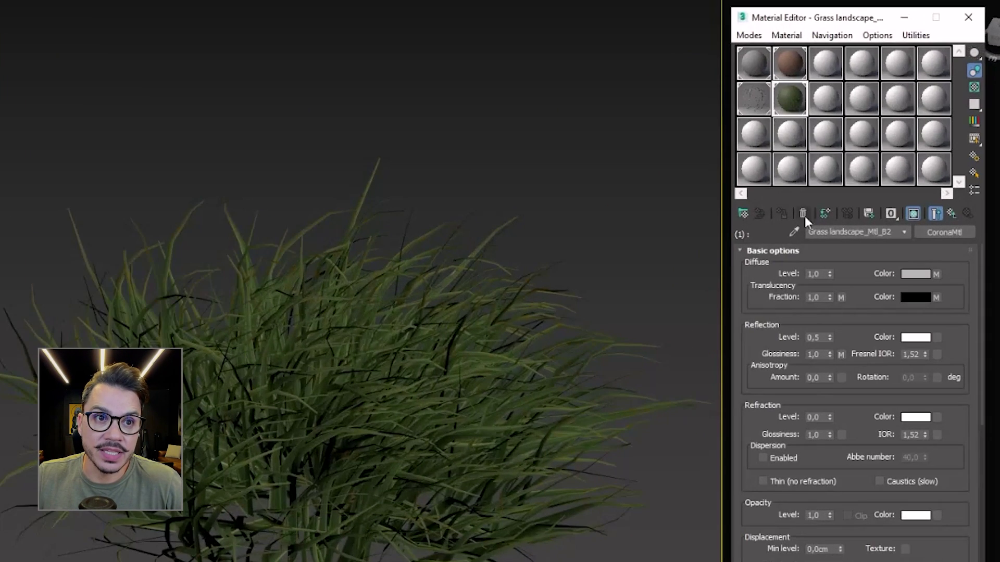
click(799, 119)
double_click(799, 112)
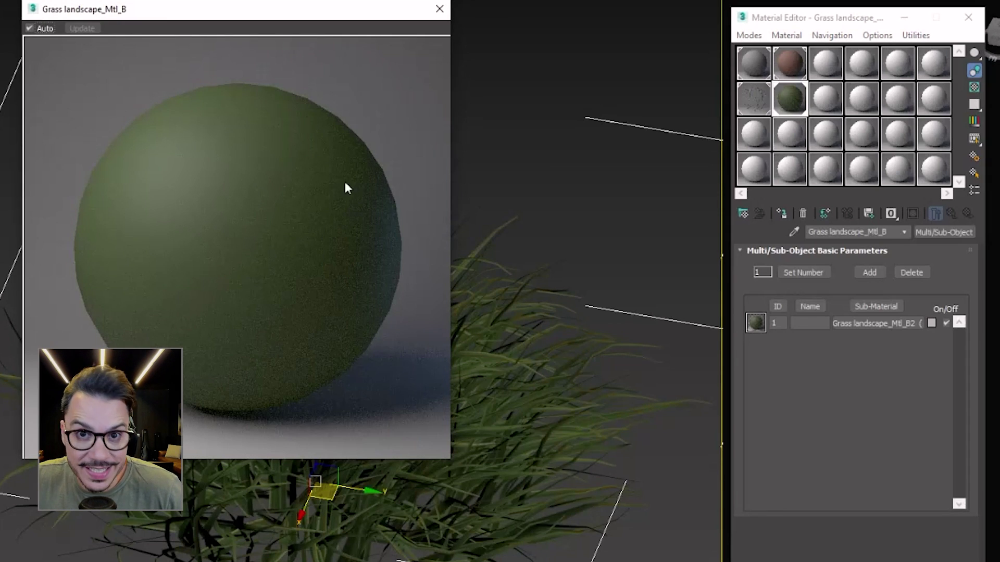
click(457, 15)
scroll(446, 286, down, 3)
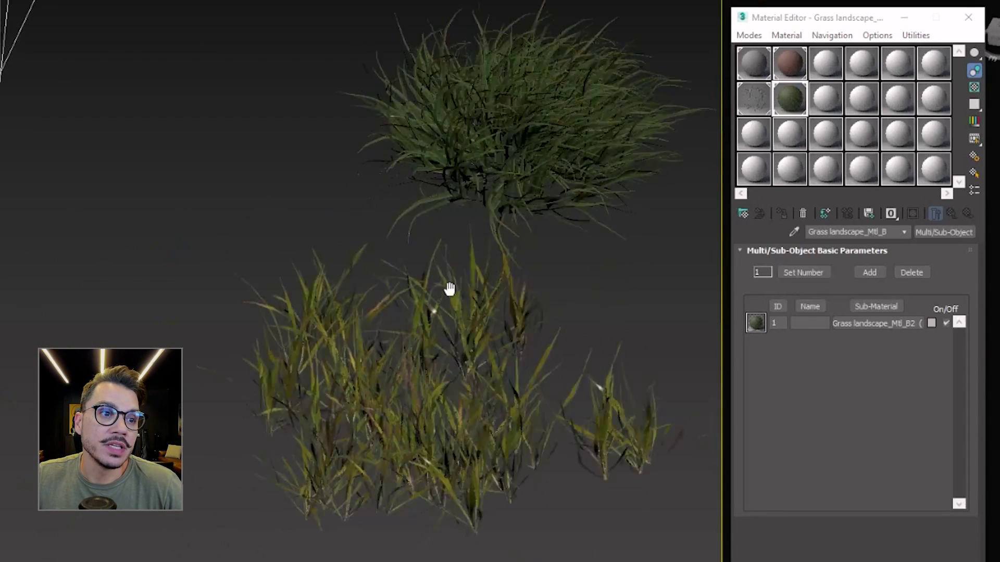
scroll(446, 286, up, 5)
scroll(411, 394, up, 3)
Step: Inspect the qmBr2_Grass_Clumps material in an enlarged preview
key(F4)
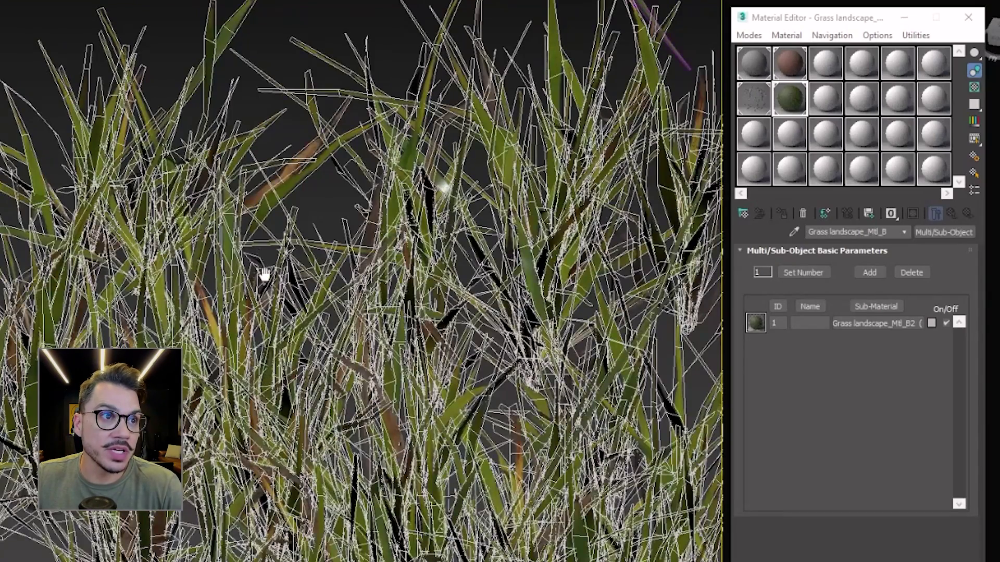
scroll(389, 286, up, 5)
scroll(487, 324, up, 3)
scroll(469, 287, down, 5)
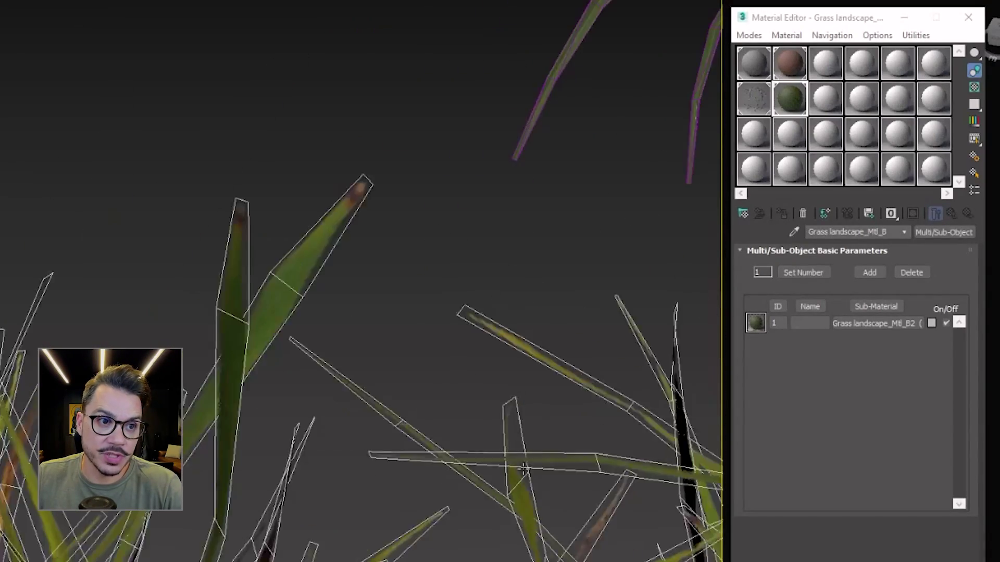
key(F4)
click(754, 99)
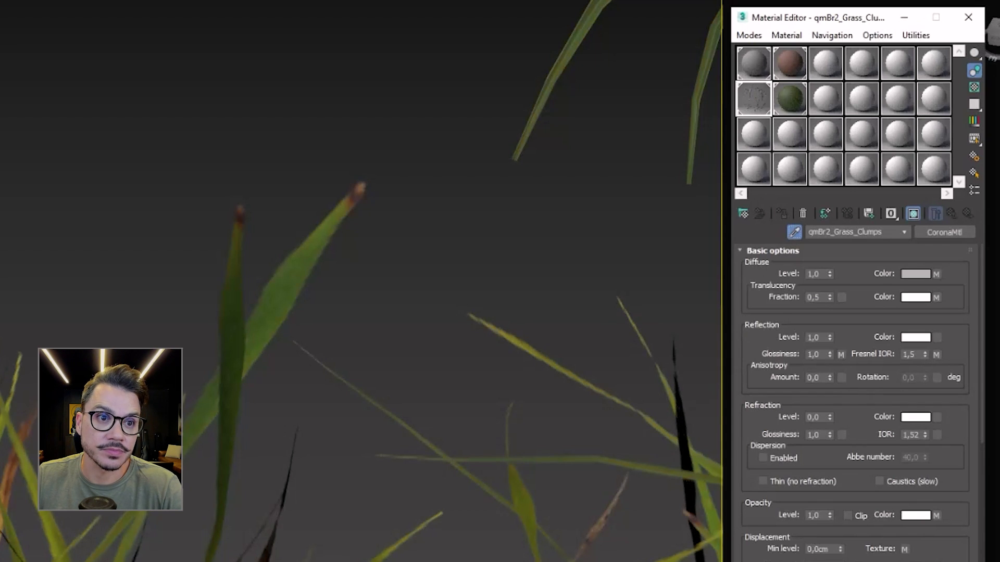
double_click(755, 99)
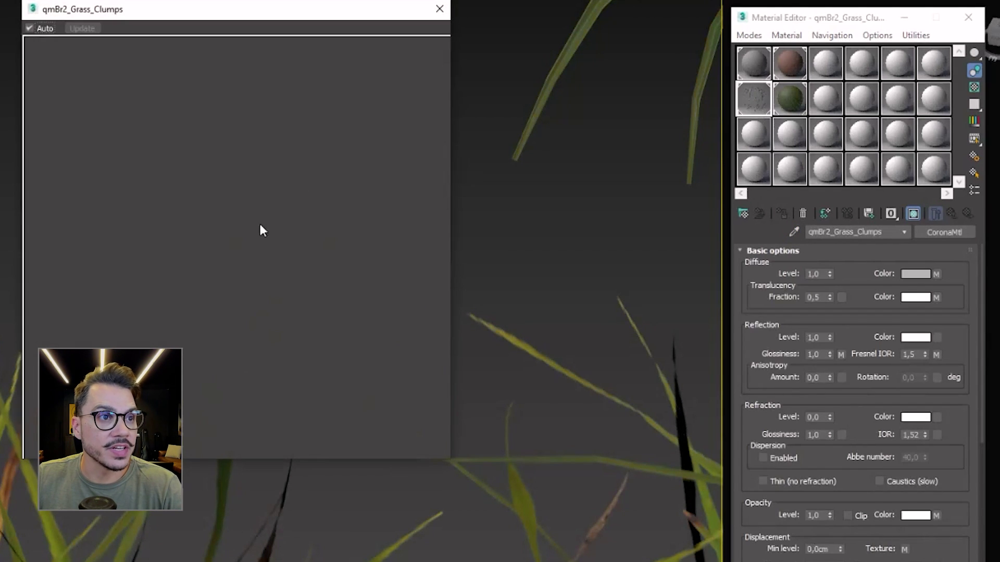
click(440, 9)
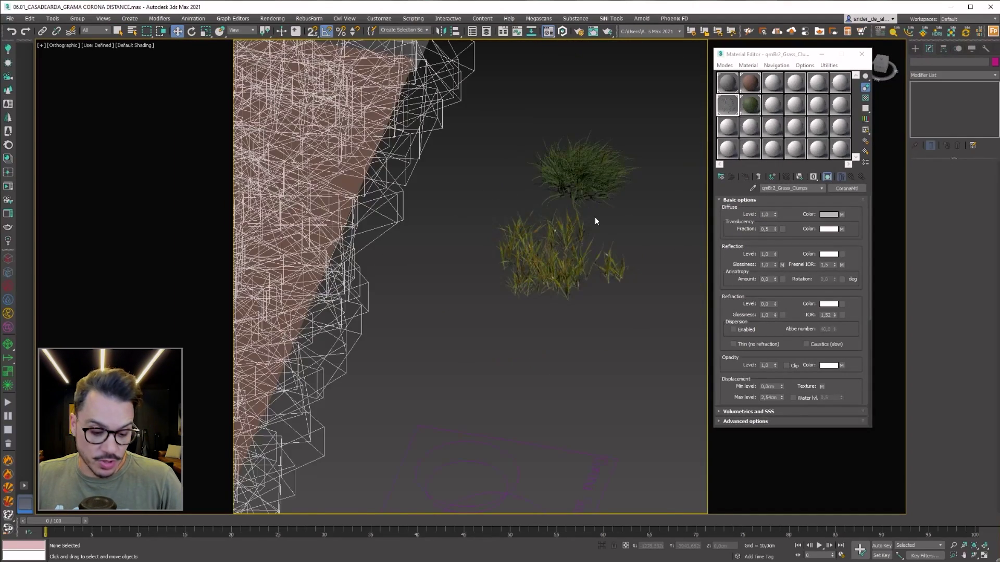
Step: Orbit to a low side view of the grass and terrain
alt+middle_drag(596, 221, 596, 350)
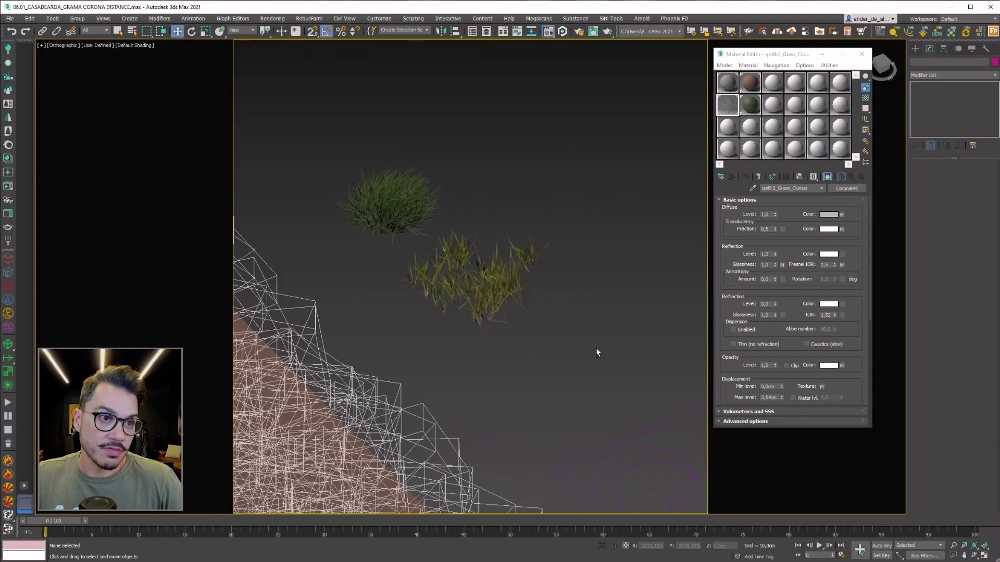
scroll(429, 240, up, 3)
mouse_move(430, 257)
alt+middle_down()
mouse_move(406, 193)
mouse_move(449, 184)
mouse_move(482, 267)
mouse_move(508, 237)
mouse_move(485, 159)
alt+middle_up()
scroll(482, 267, down, 5)
alt+middle_drag(288, 223, 514, 214)
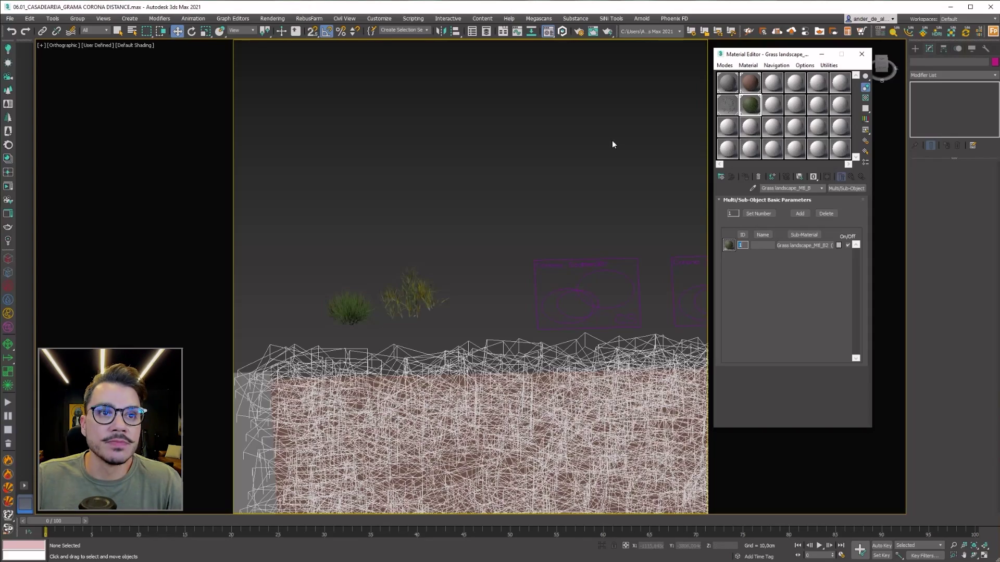
Step: Turn off scattering on Corona Scatter002
middle_drag(455, 281, 506, 198)
scroll(489, 348, down, 3)
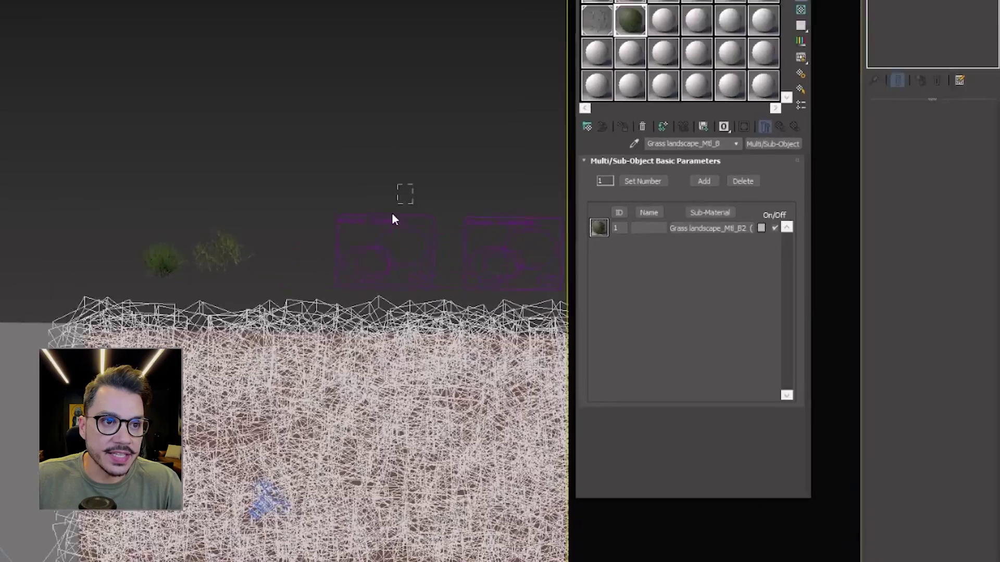
click(392, 216)
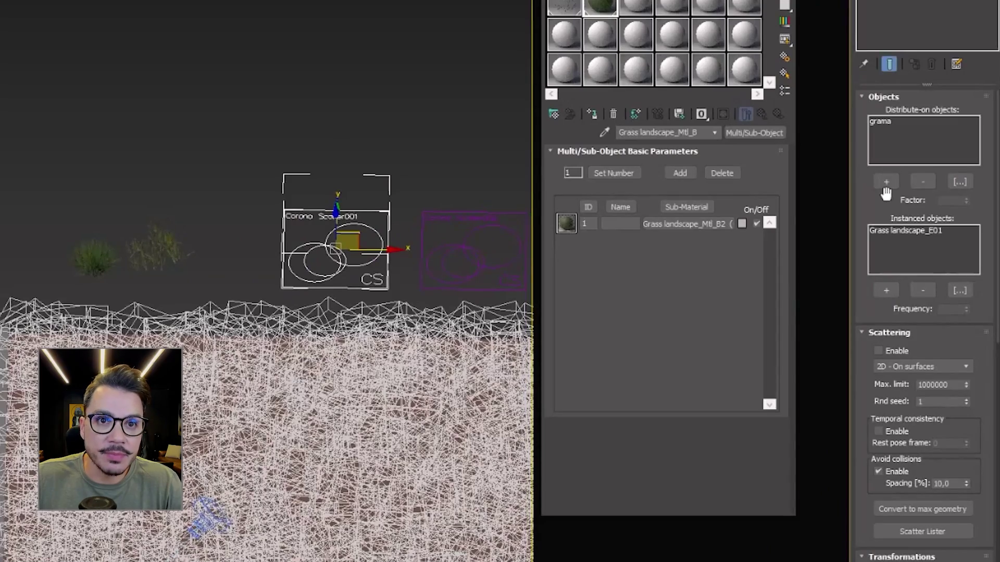
click(420, 182)
middle_drag(420, 182, 335, 157)
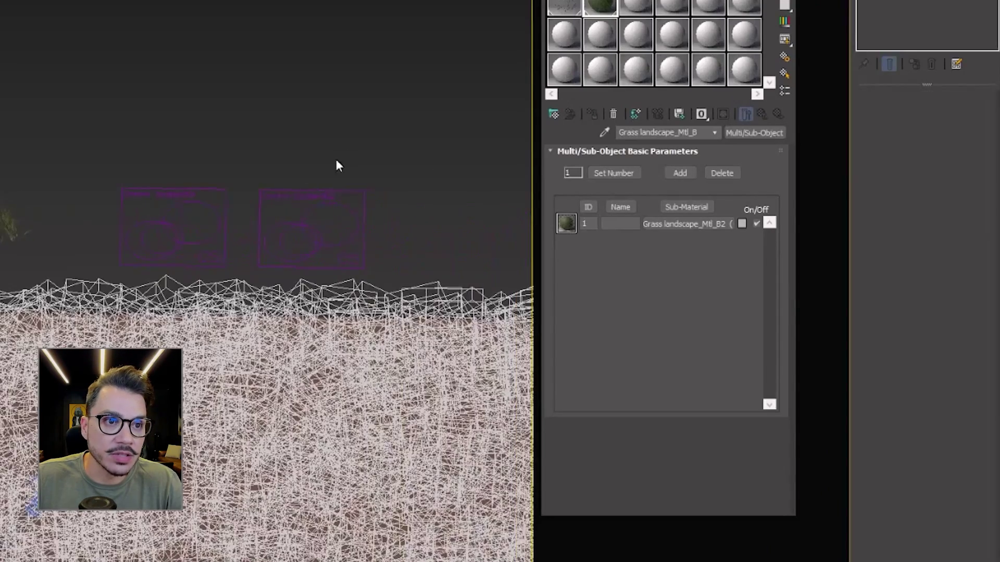
click(308, 203)
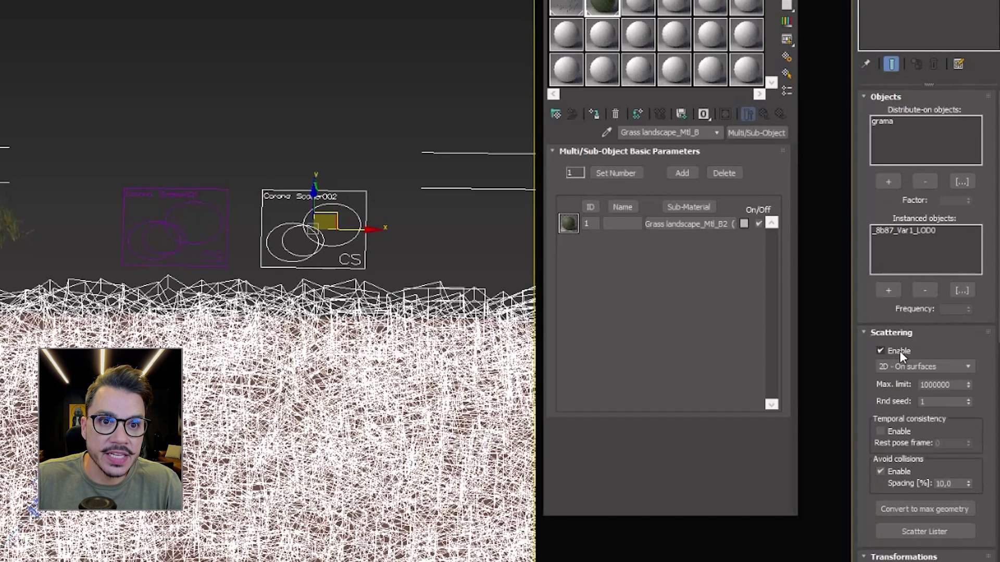
click(902, 356)
Step: Enable scattering on Corona Scatter001 and bring its icon into view
click(204, 139)
click(192, 229)
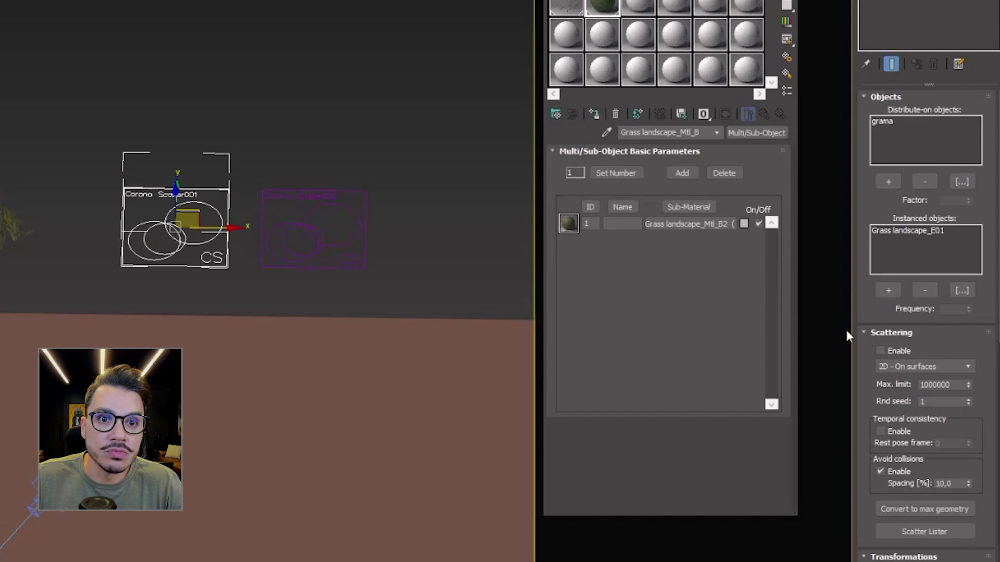
click(881, 351)
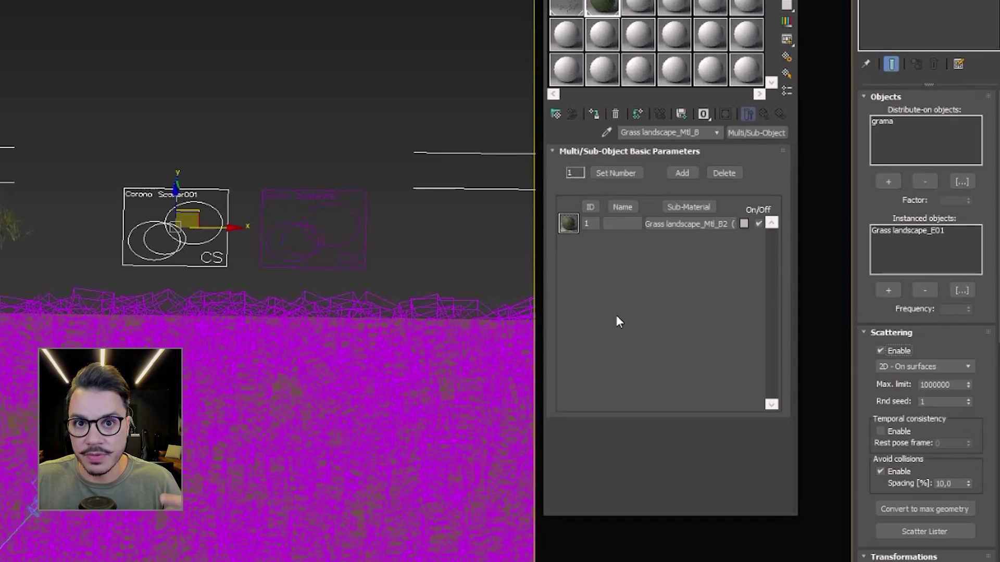
middle_drag(30, 257, 402, 148)
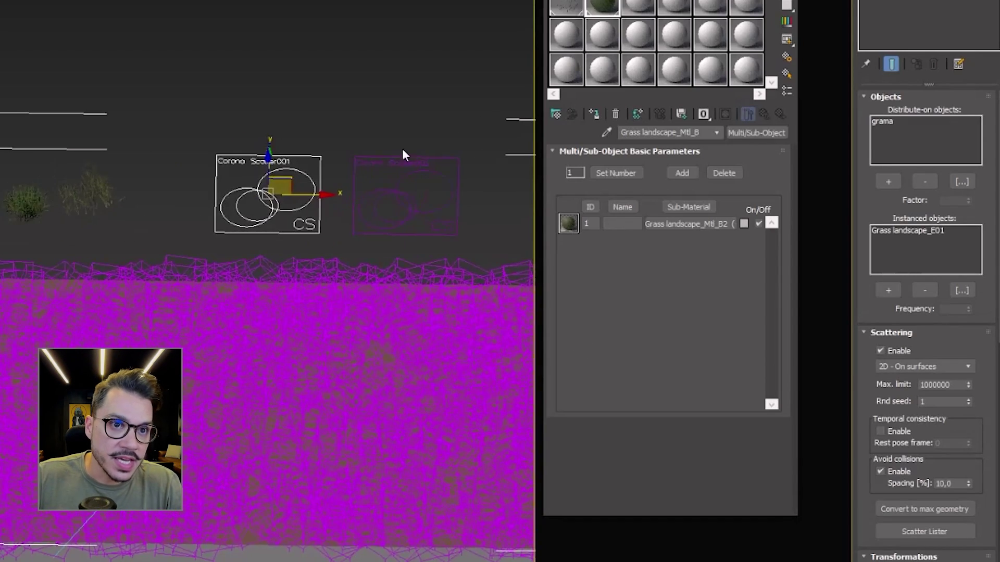
scroll(263, 213, up, 5)
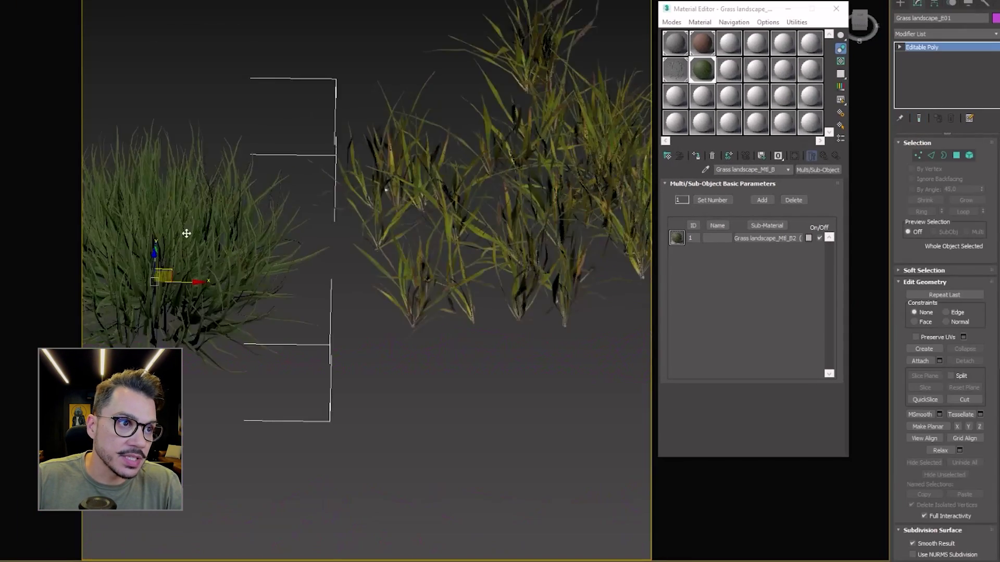
scroll(207, 257, down, 6)
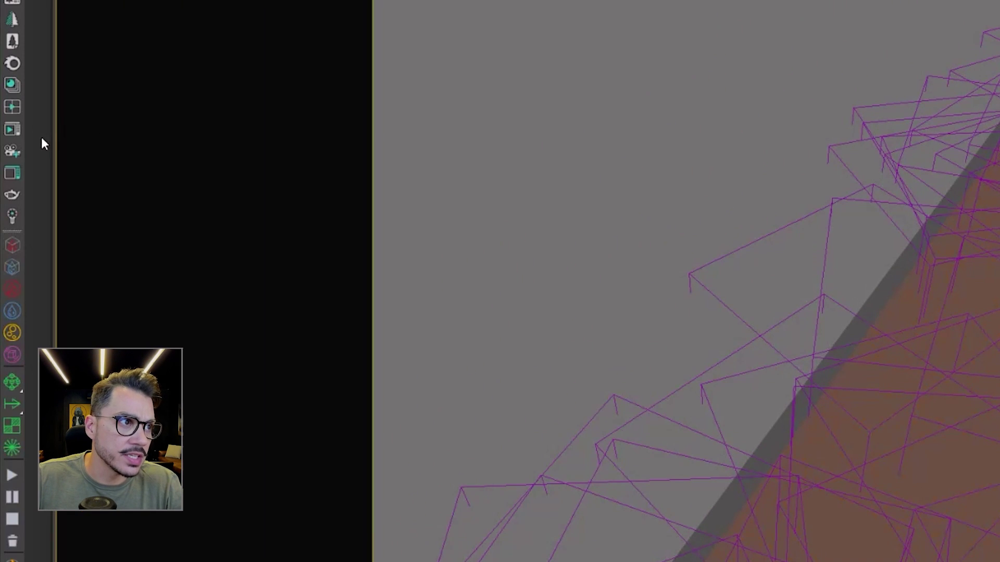
Step: Run a quick interactive render of the grass, then close the render preview window
click(11, 131)
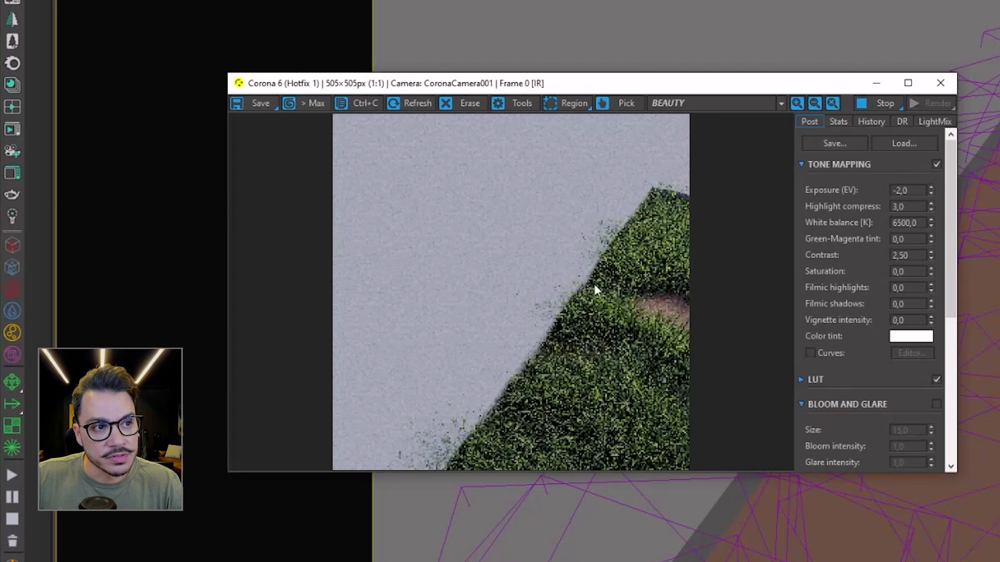
scroll(596, 260, up, 3)
scroll(673, 198, down, 1)
scroll(697, 236, down, 2)
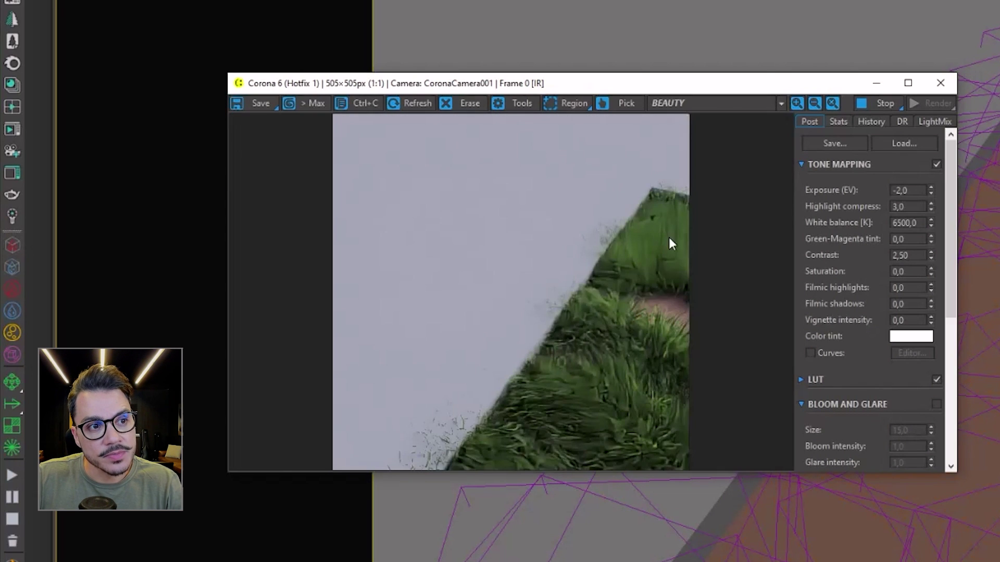
scroll(511, 393, up, 2)
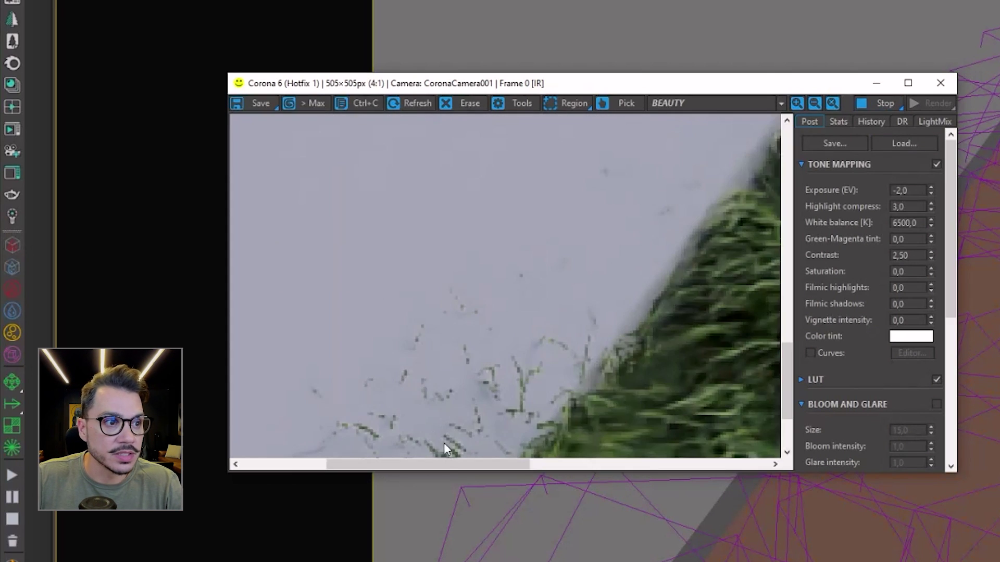
scroll(554, 358, down, 2)
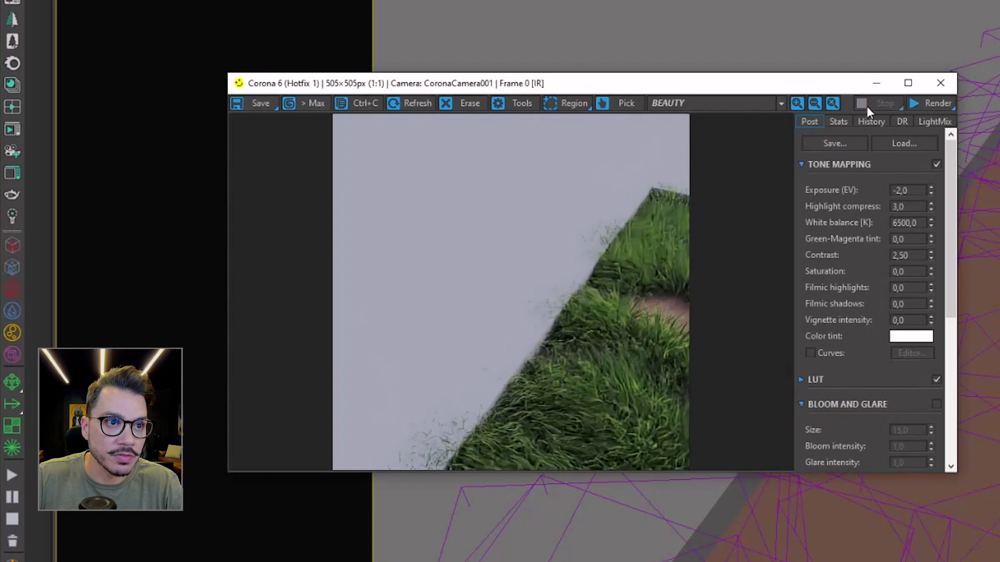
click(876, 83)
right_click(867, 350)
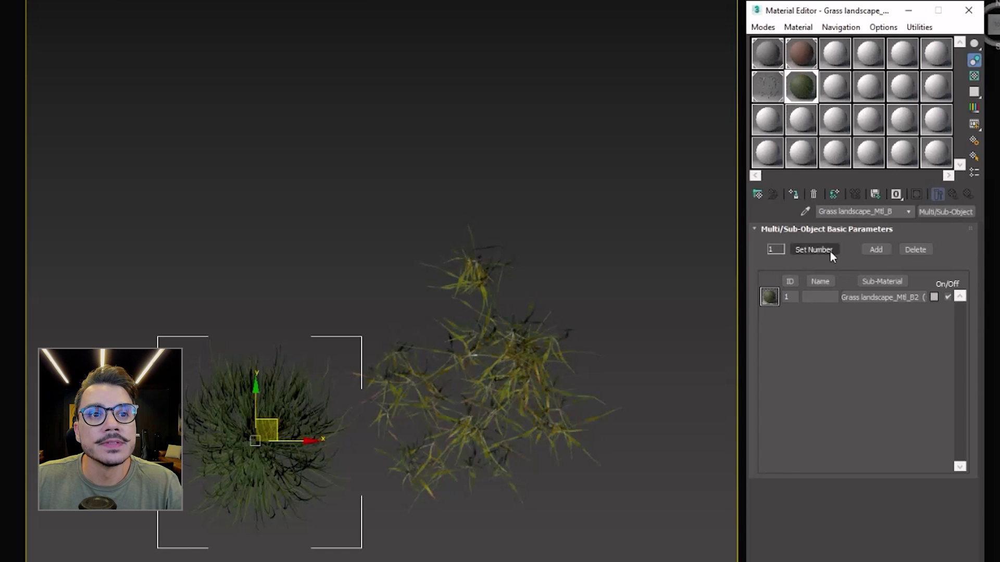
Step: Pick the grass clump material and put a CoronaDistance map in Mtl_B2's Opacity slot
click(805, 212)
click(268, 428)
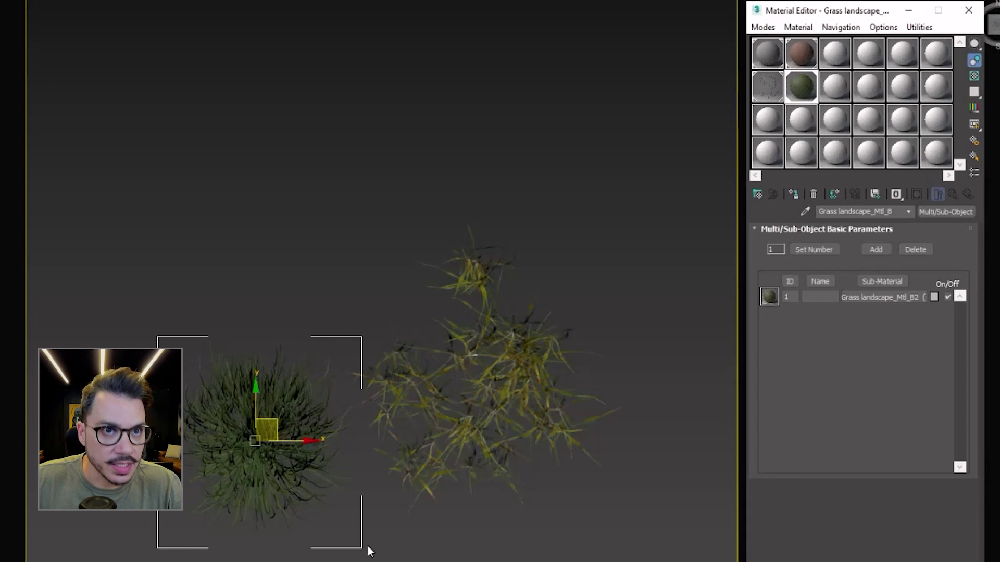
click(862, 298)
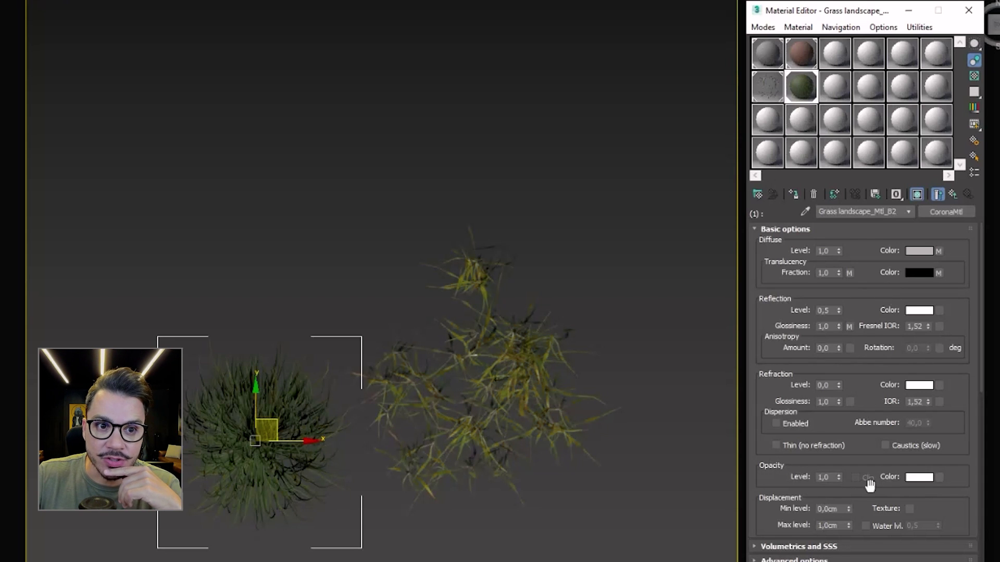
click(939, 476)
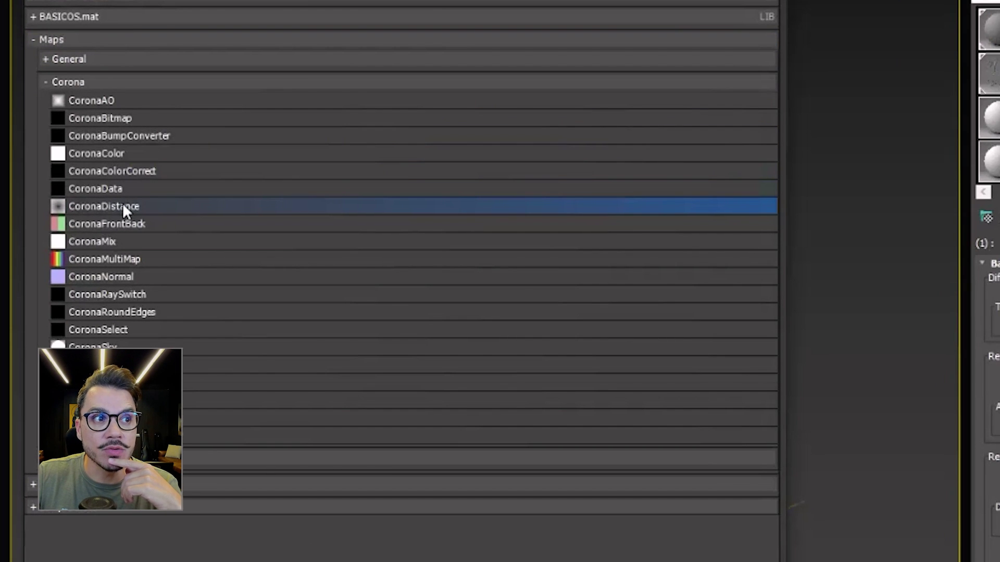
double_click(123, 206)
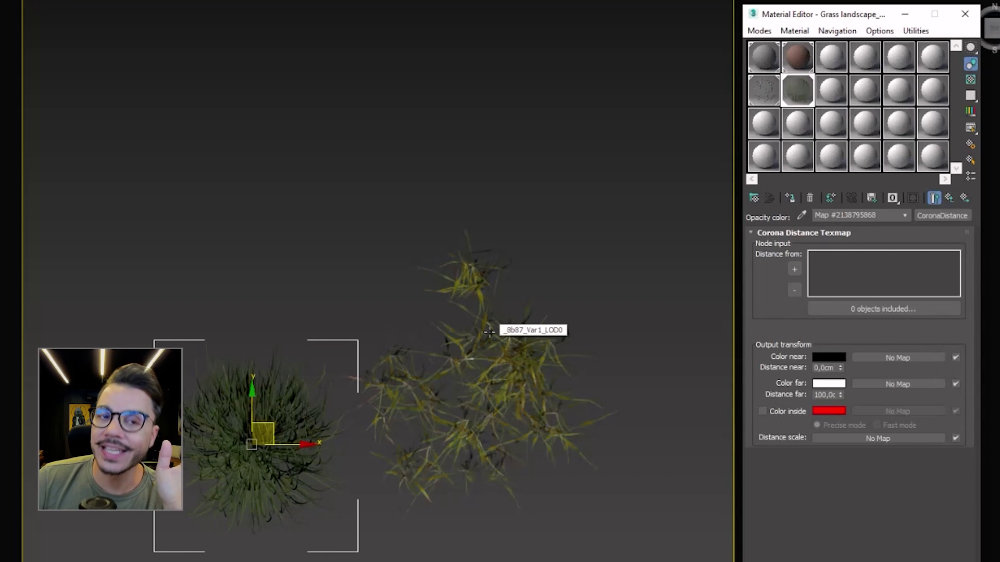
scroll(499, 517, down, 5)
alt+middle_drag(498, 517, 435, 414)
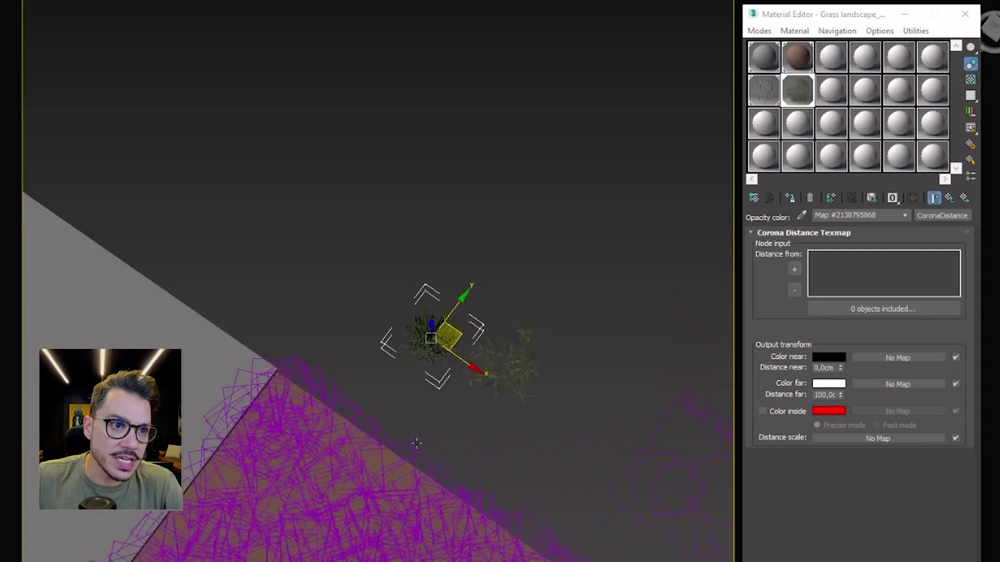
click(445, 244)
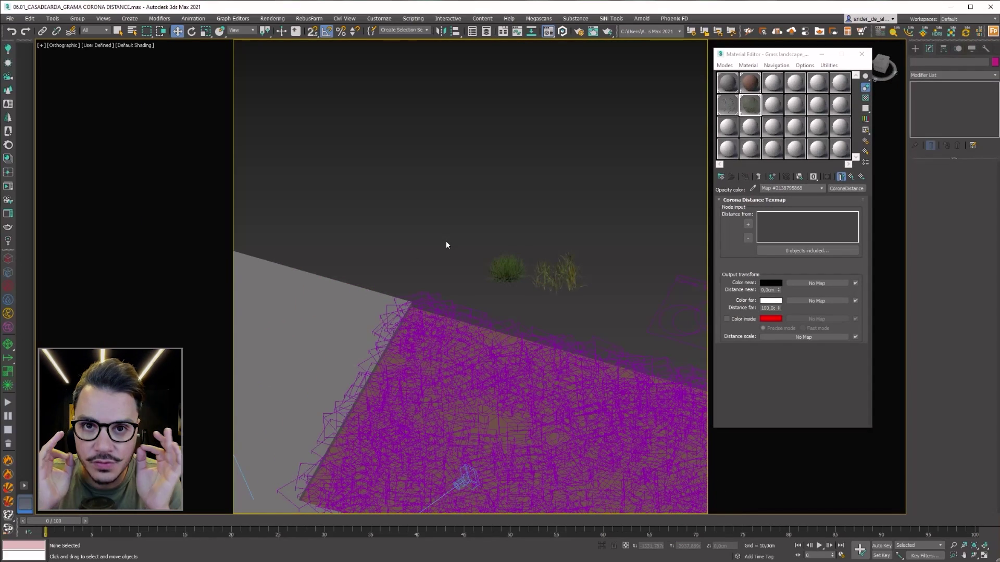
Step: In the Top view, draw a flat Box001 slab and a roughly 68 cm tall Box002
key(t)
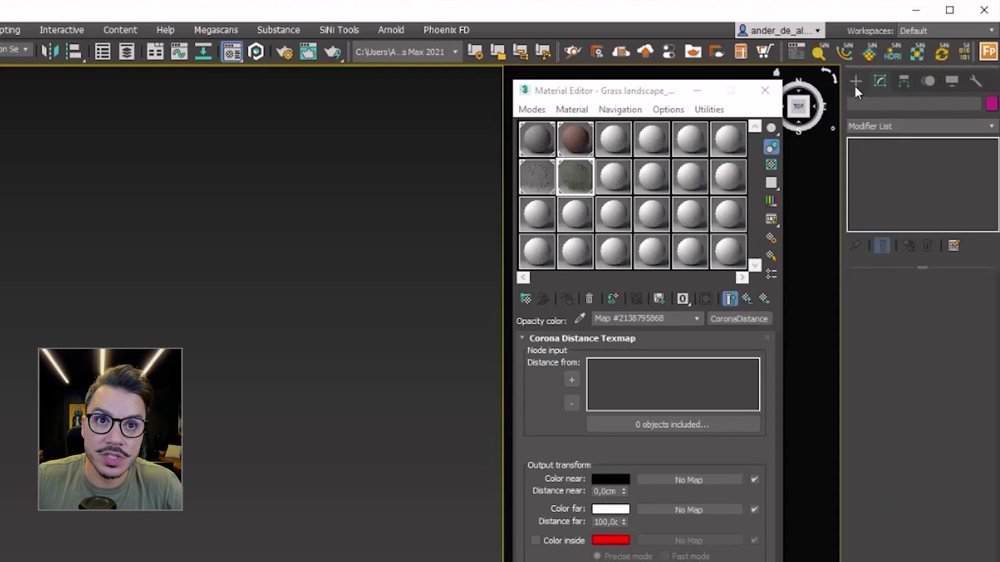
click(915, 50)
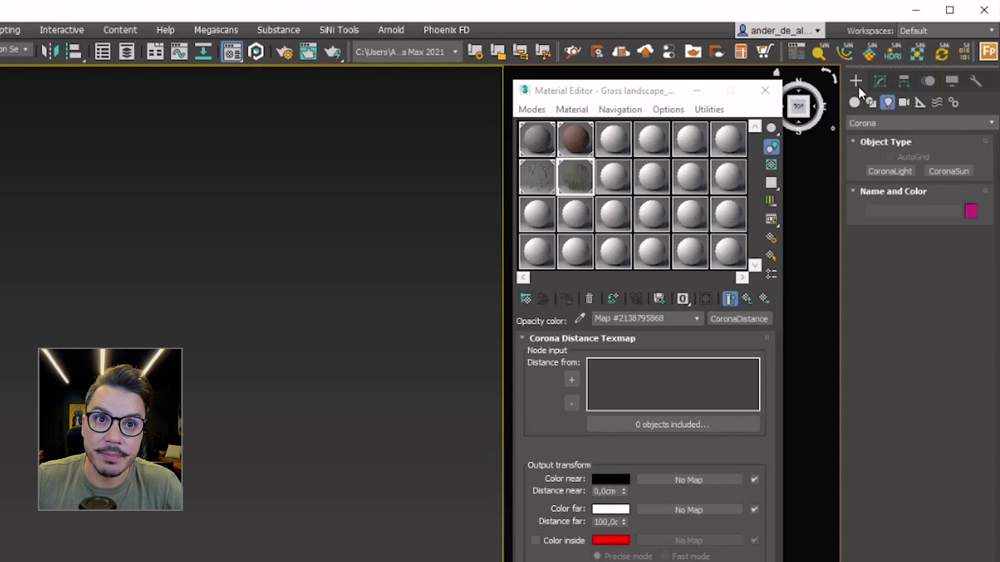
click(854, 104)
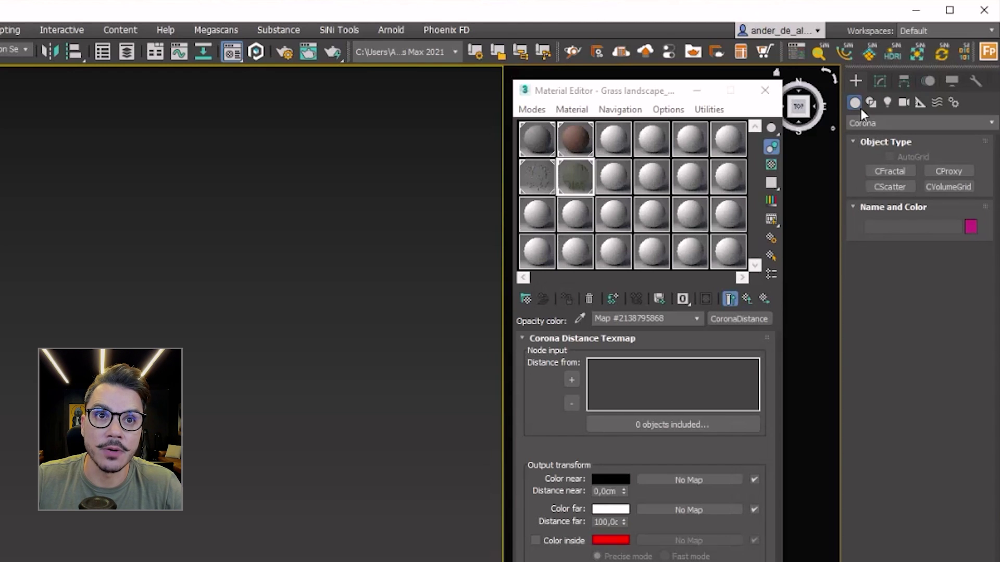
click(883, 130)
click(871, 133)
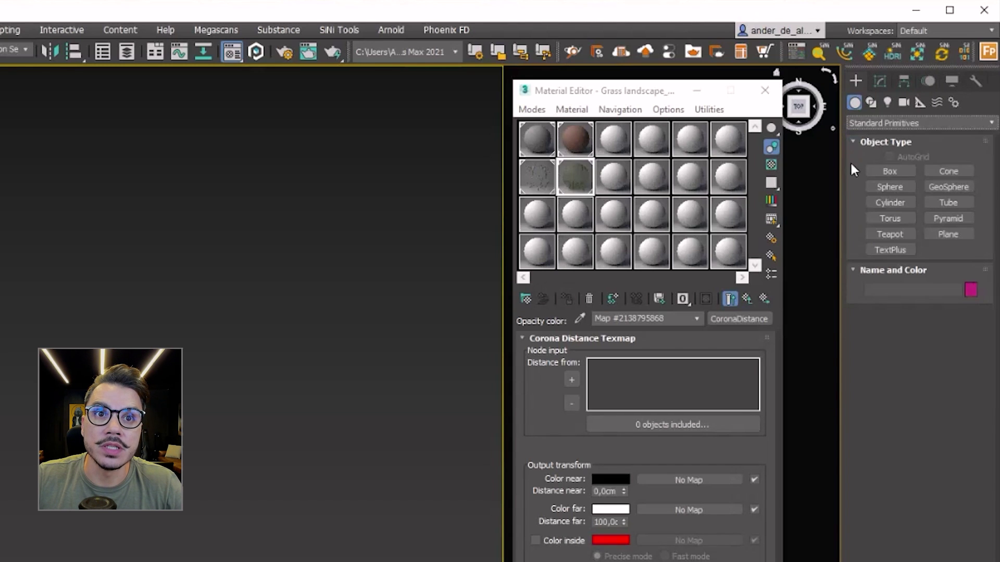
click(870, 173)
drag(380, 212, 468, 295)
click(475, 299)
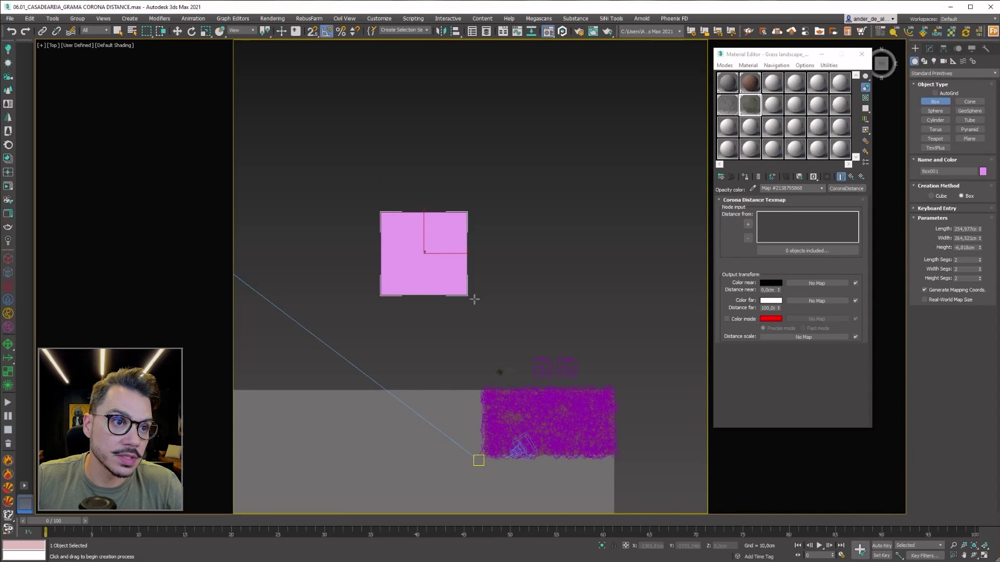
drag(513, 326, 441, 271)
click(423, 251)
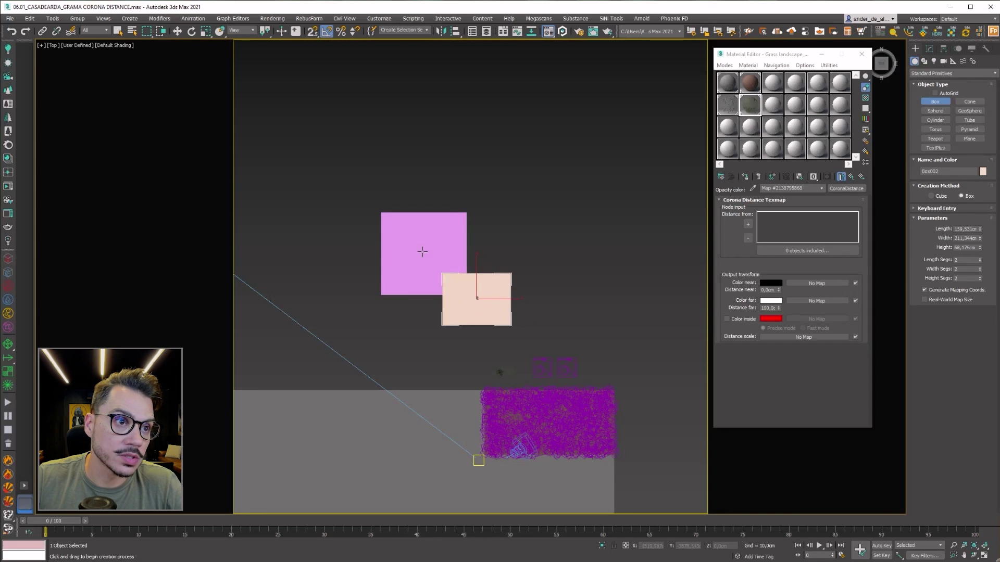
alt+middle_drag(418, 318, 486, 257)
scroll(486, 256, up, 5)
key(w)
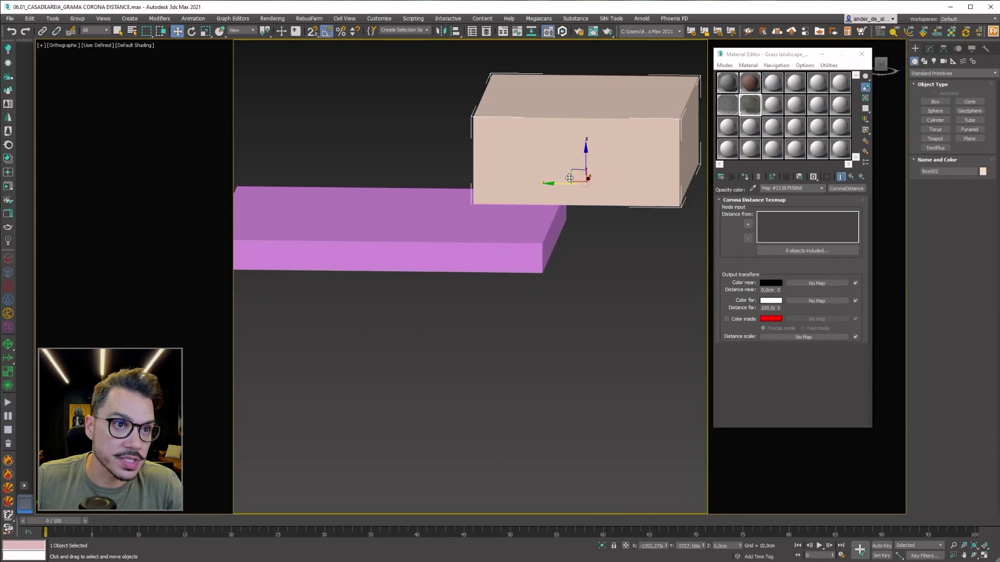
alt+middle_drag(578, 189, 401, 44)
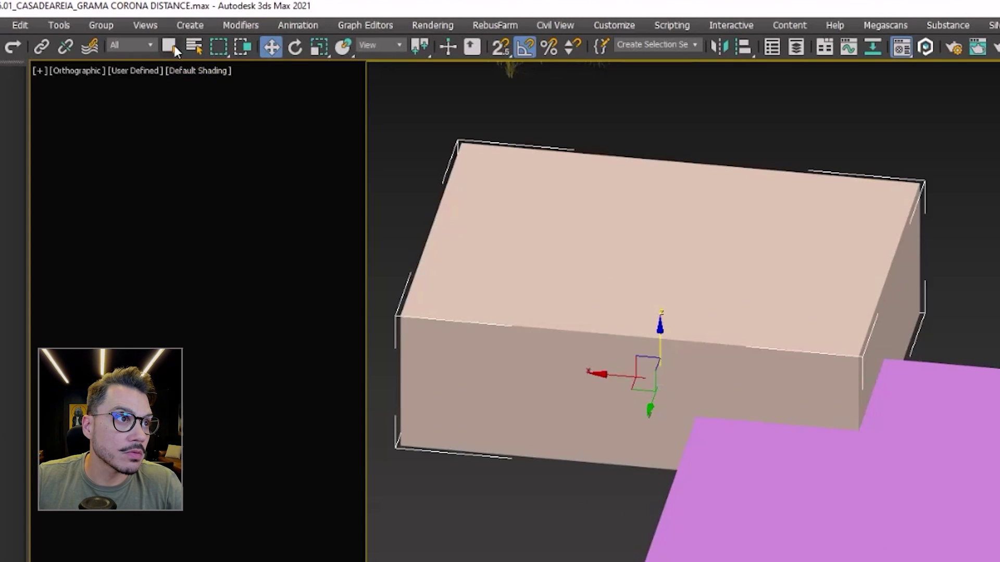
Step: Turn slot 03 - Default into a CoronaMtl and assign it to the flat slab
key(m)
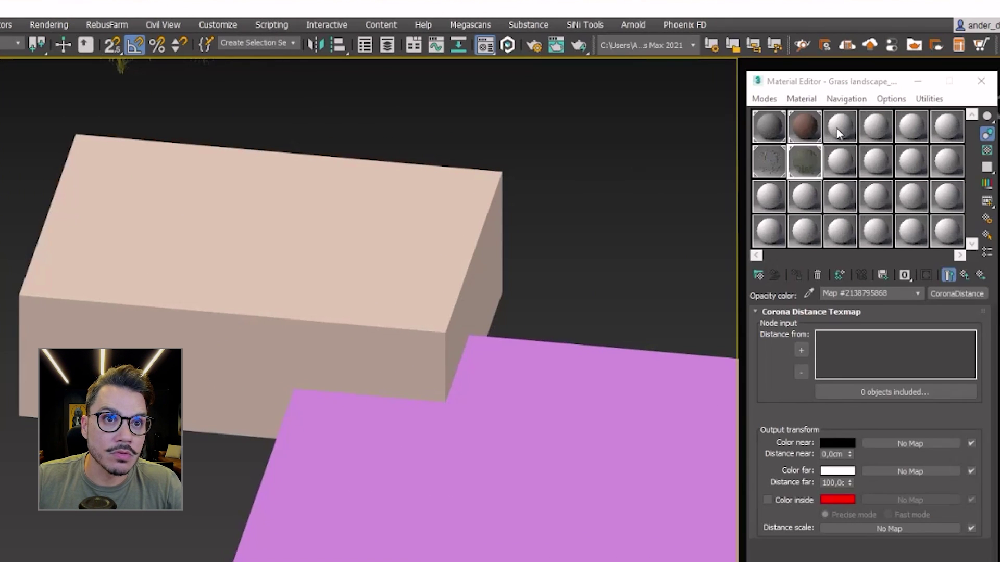
click(840, 126)
click(937, 293)
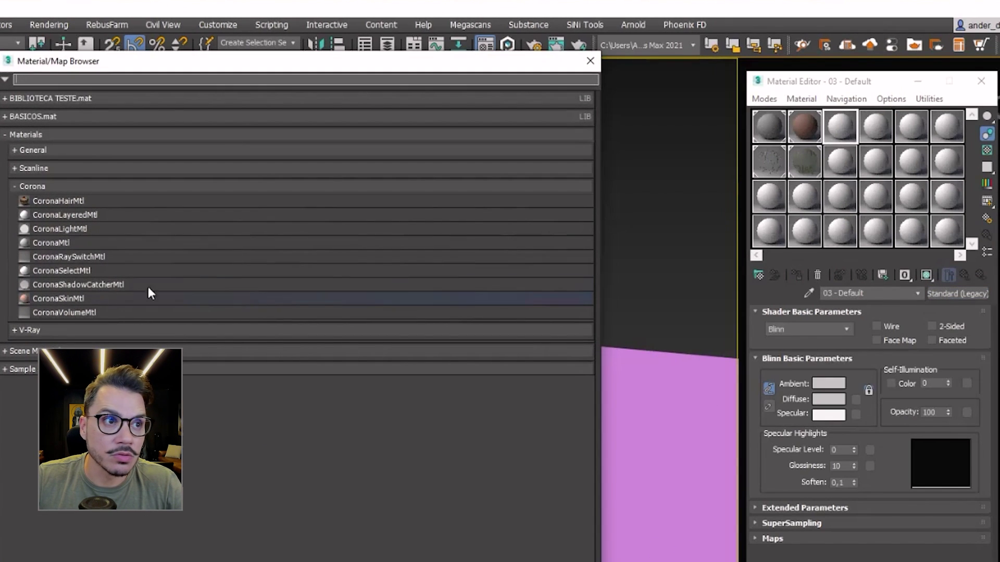
double_click(82, 242)
click(817, 276)
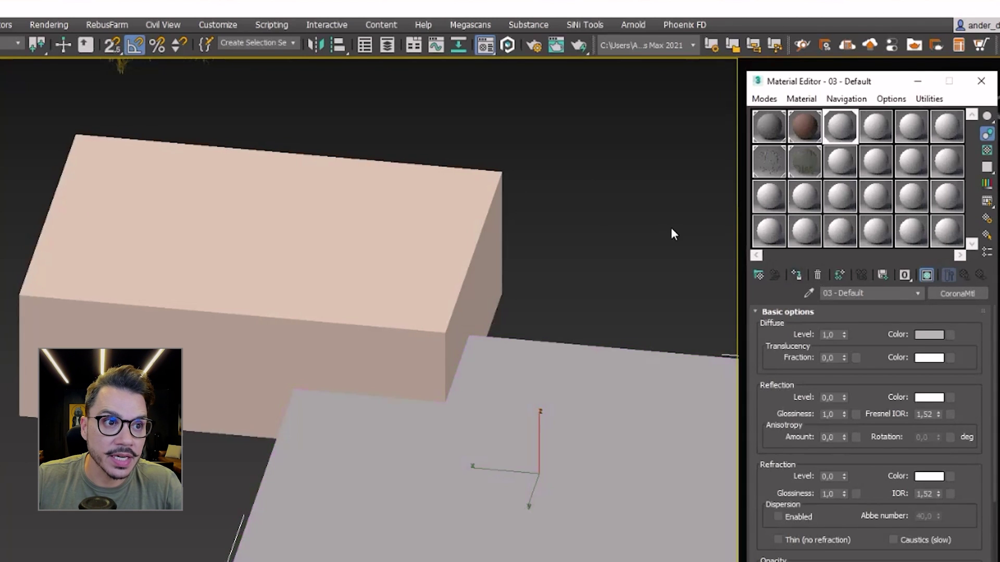
click(659, 242)
scroll(495, 457, up, 3)
mouse_move(496, 458)
middle_down()
mouse_move(432, 501)
mouse_move(444, 491)
middle_up()
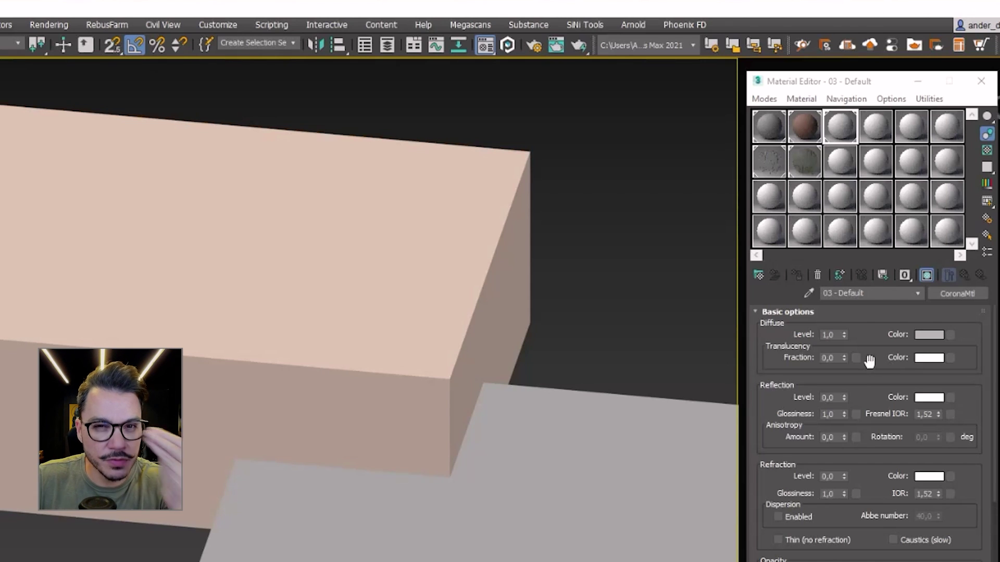
middle_drag(654, 376, 564, 342)
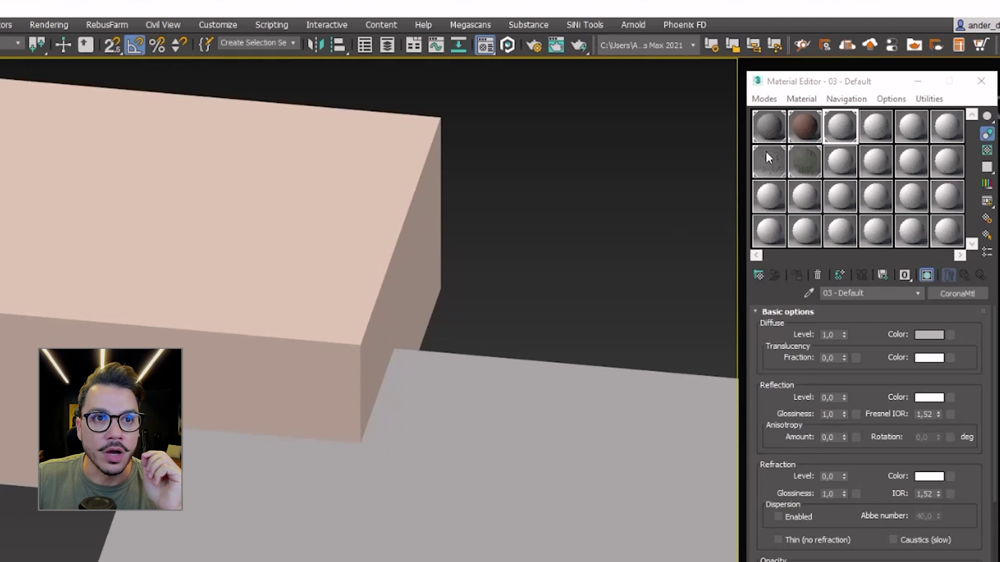
Step: Put a Corona Distance map in the slab material's Diffuse slot and preview it enlarged
click(951, 335)
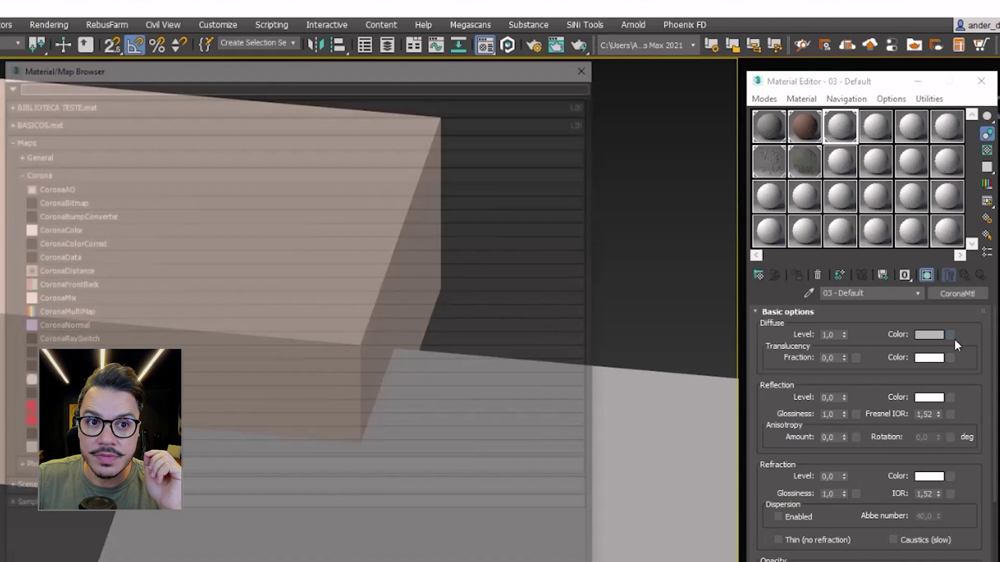
double_click(110, 267)
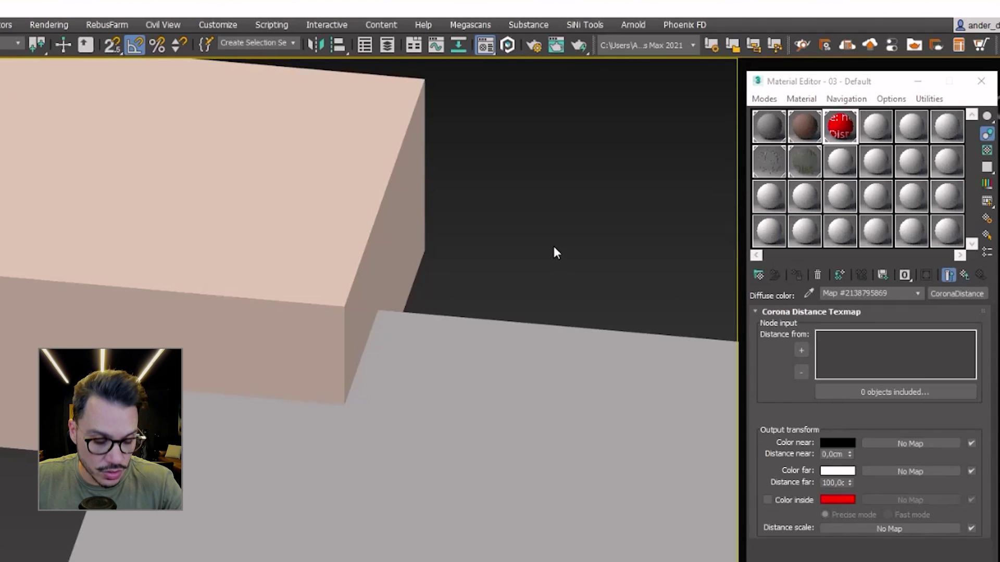
middle_drag(557, 244, 666, 304)
scroll(437, 369, up, 5)
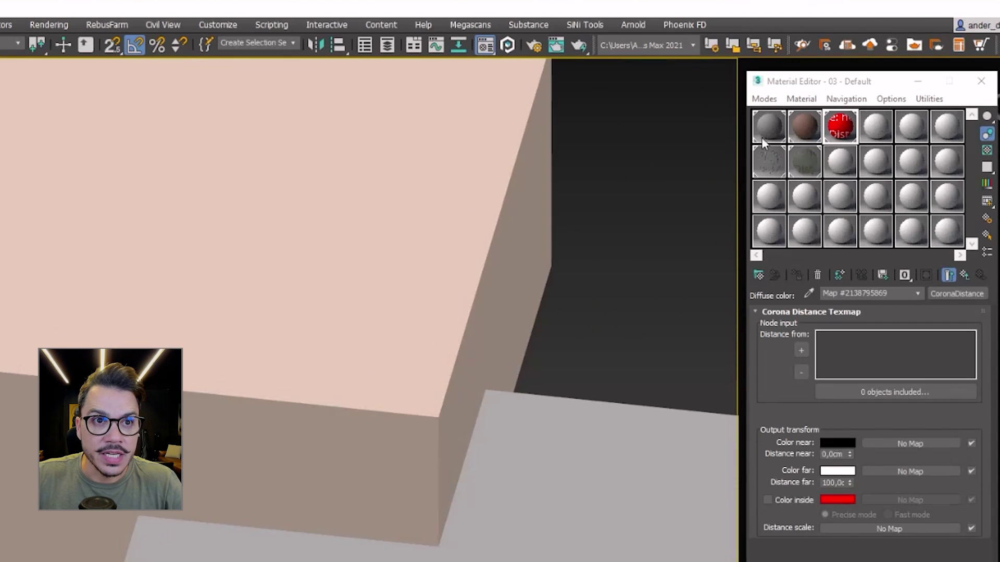
double_click(835, 127)
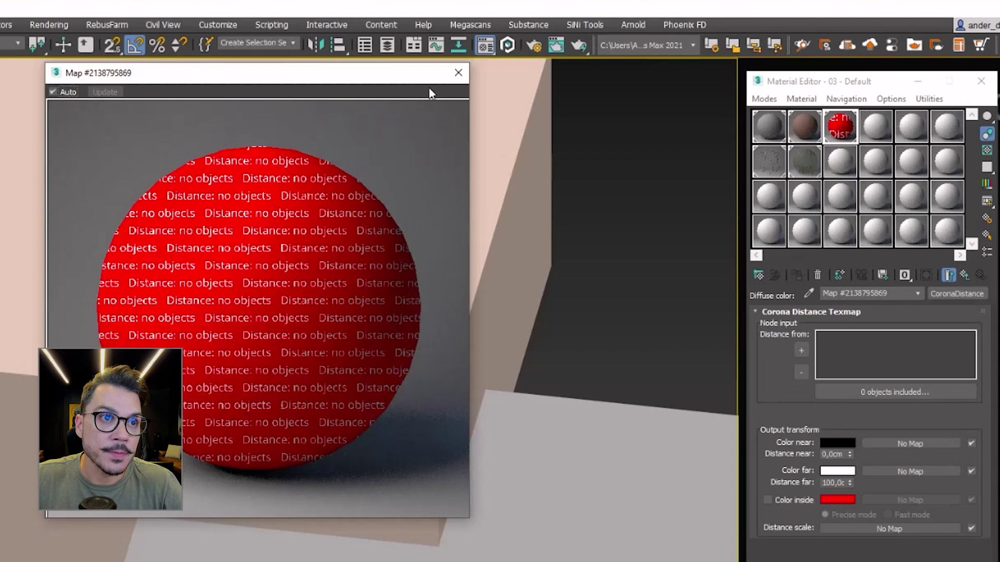
click(458, 73)
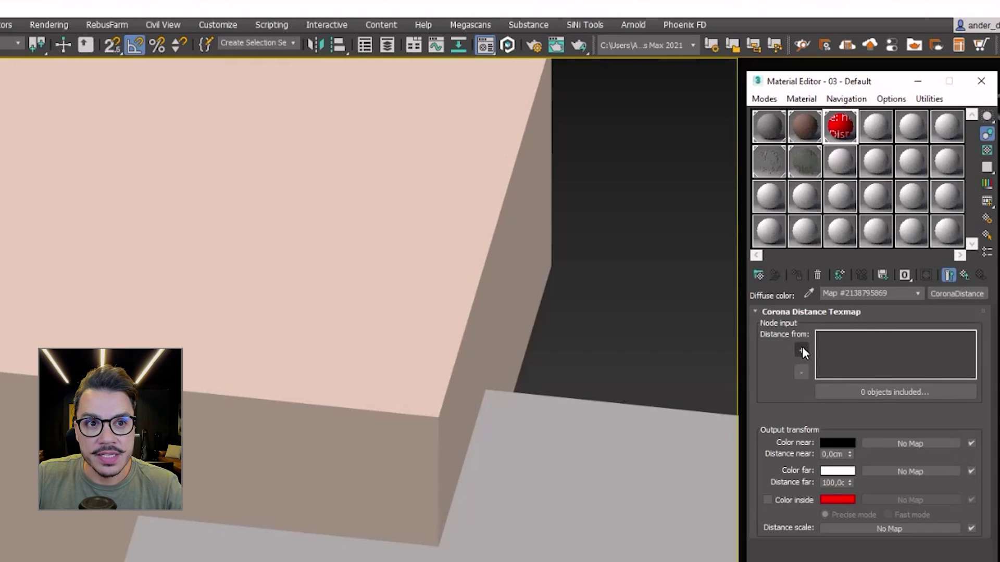
Step: Add Box002 as the Corona Distance map's 'Distance from' object
click(468, 292)
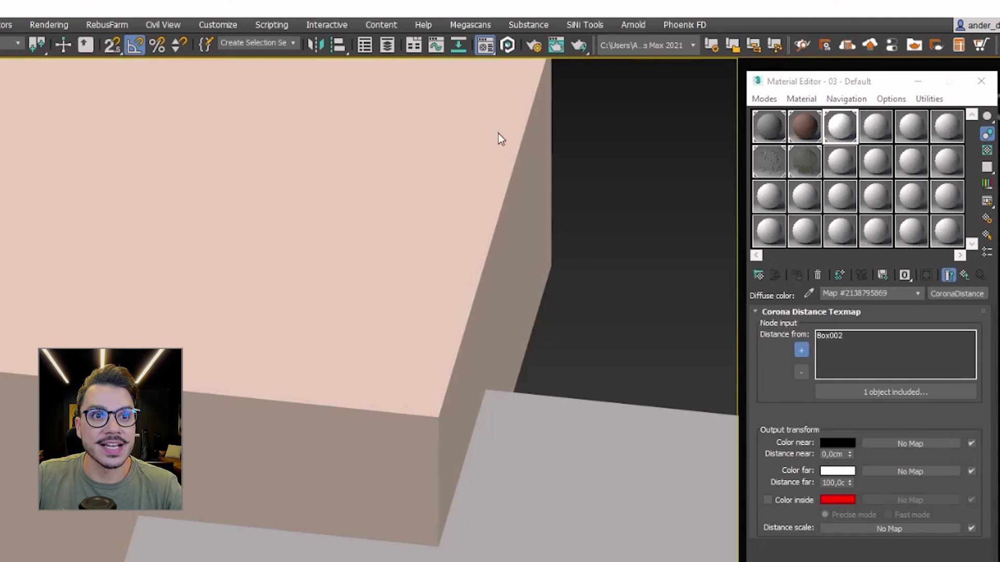
click(535, 242)
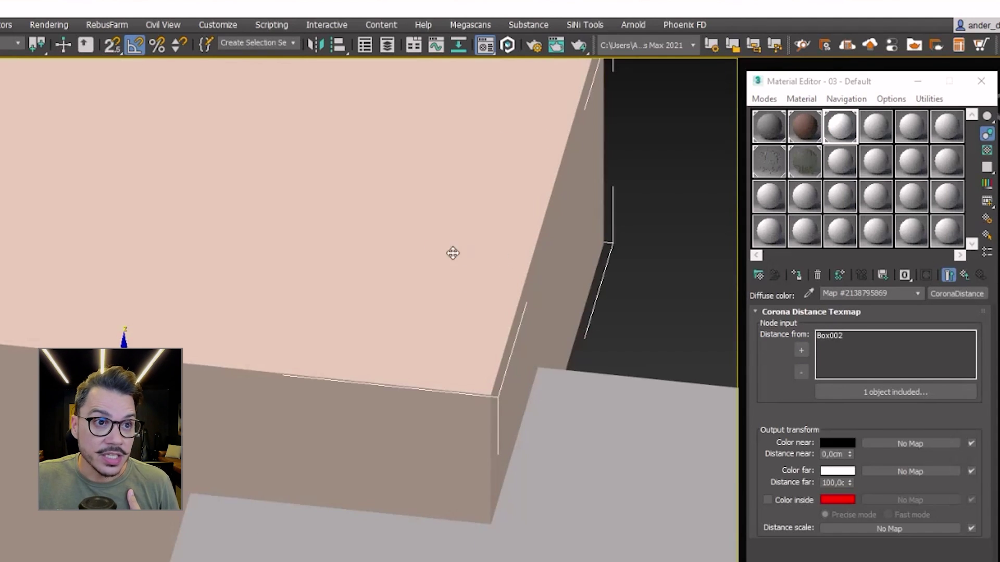
right_click(424, 251)
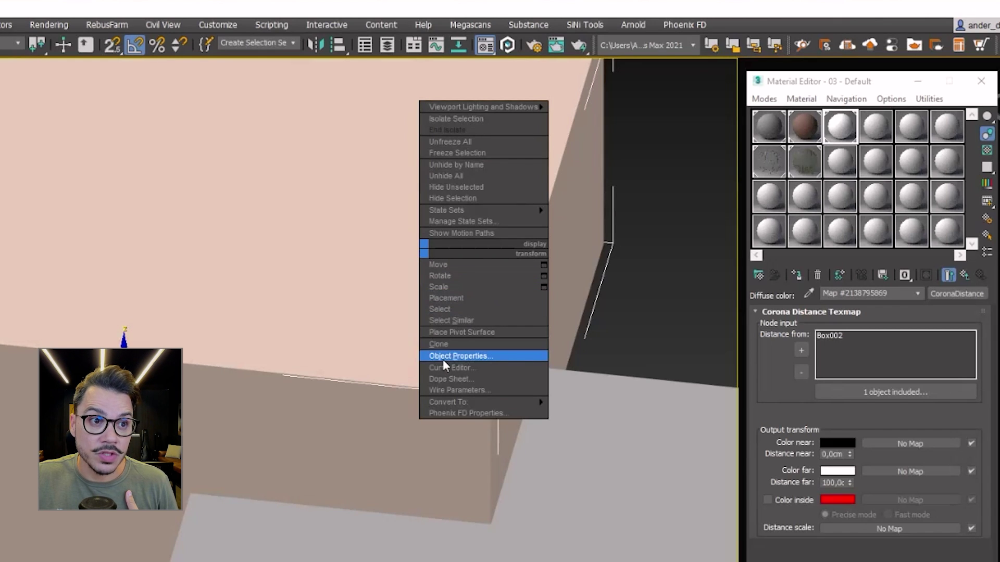
Step: Uncheck Renderable in Box002's Object Properties
click(462, 357)
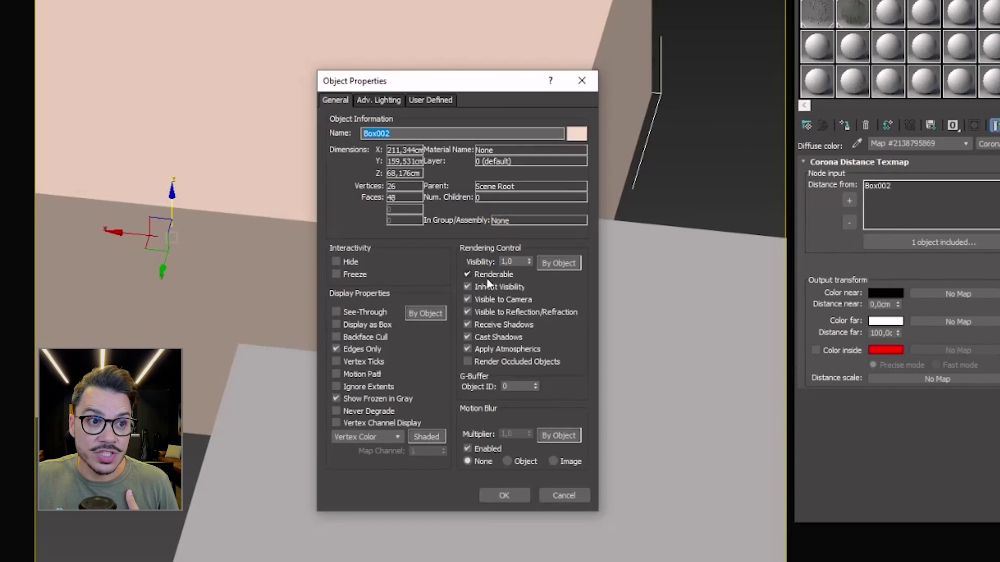
click(493, 275)
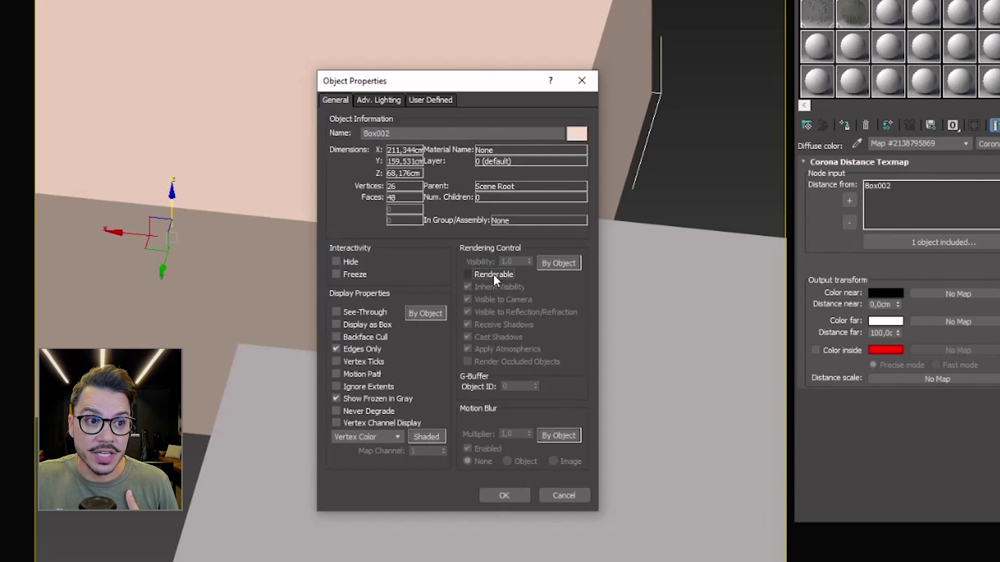
click(504, 496)
Step: Frame the box edge and run a short Corona interactive render of the distance gradient
scroll(636, 237, up, 3)
scroll(597, 231, up, 3)
middle_drag(597, 231, 901, 235)
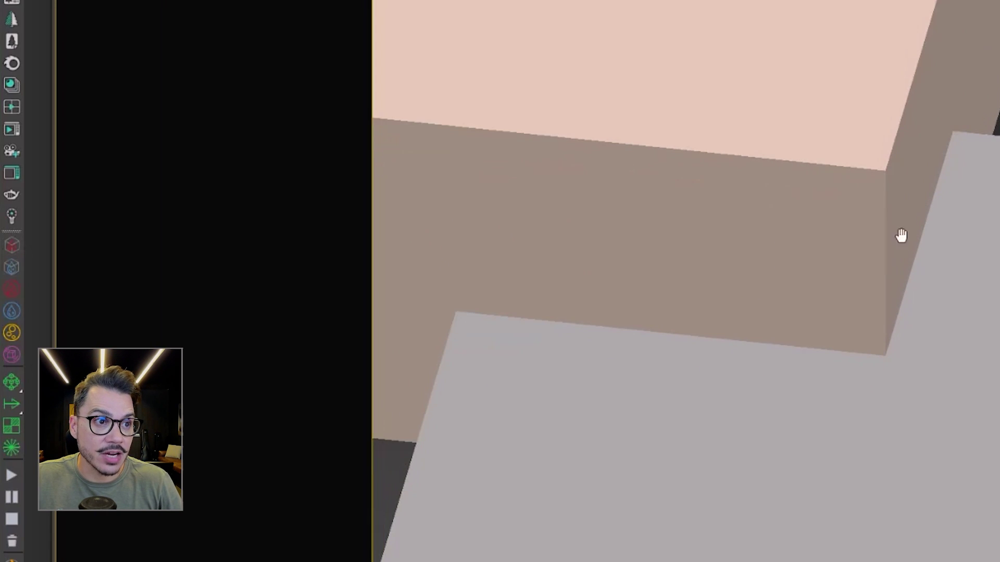
click(7, 131)
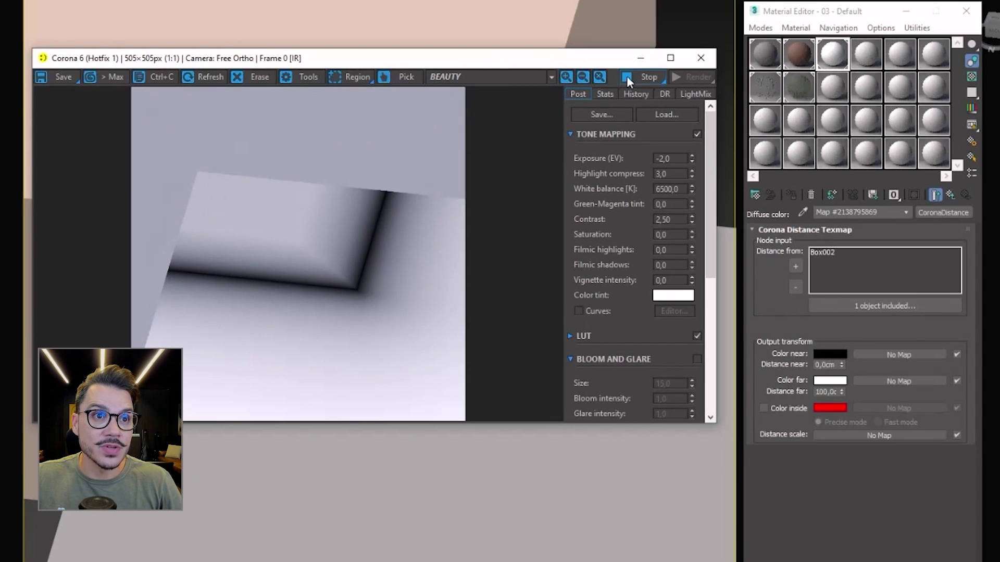
click(627, 77)
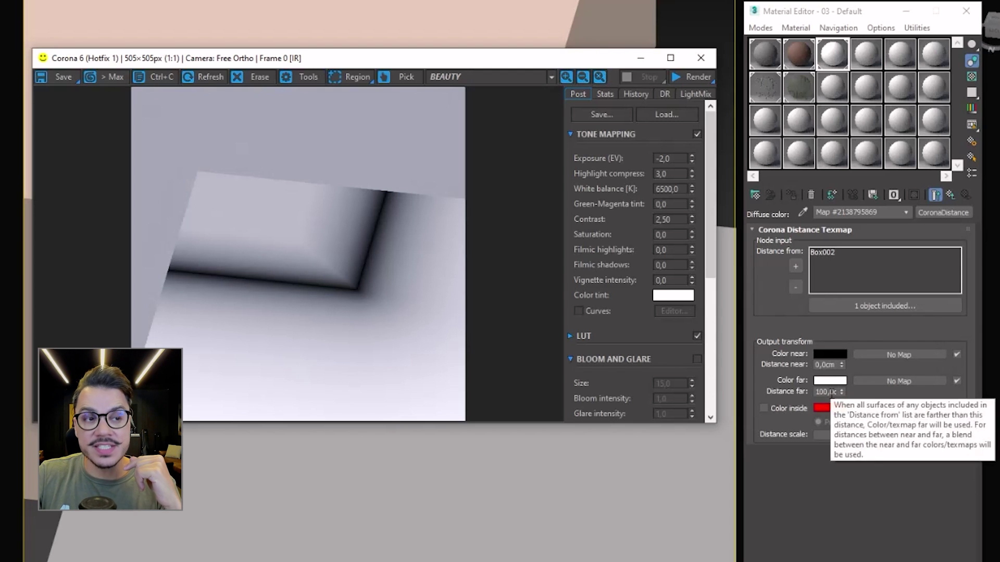
mouse_move(827, 392)
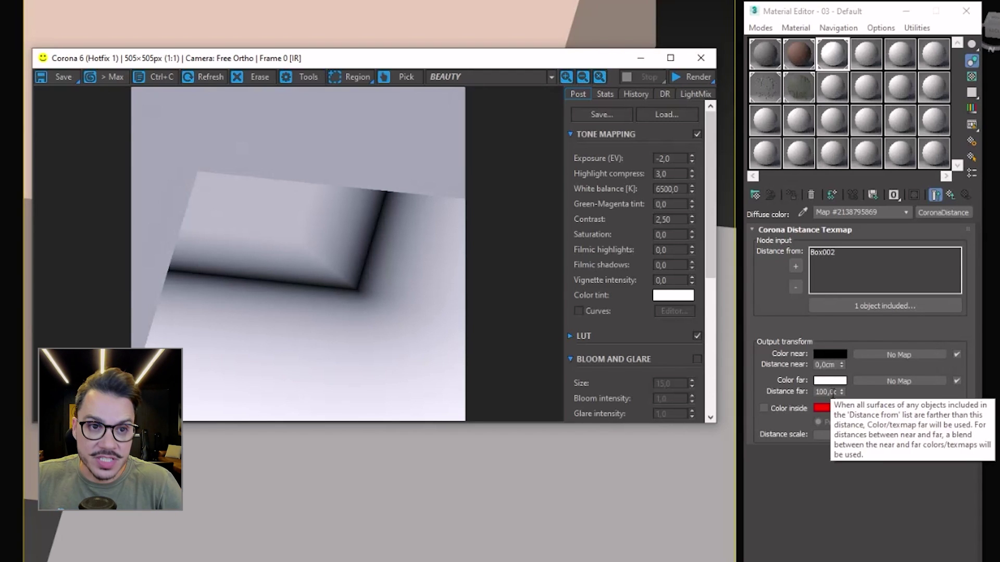
Step: Set the Corona Distance far distance to 10 cm and re-render
click(832, 394)
text(10)
key(Return)
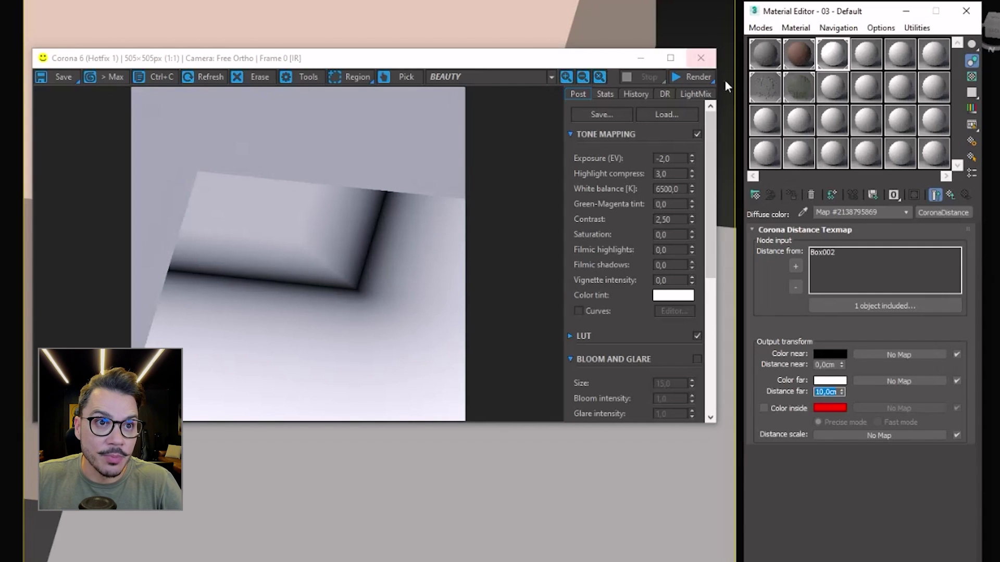
click(698, 76)
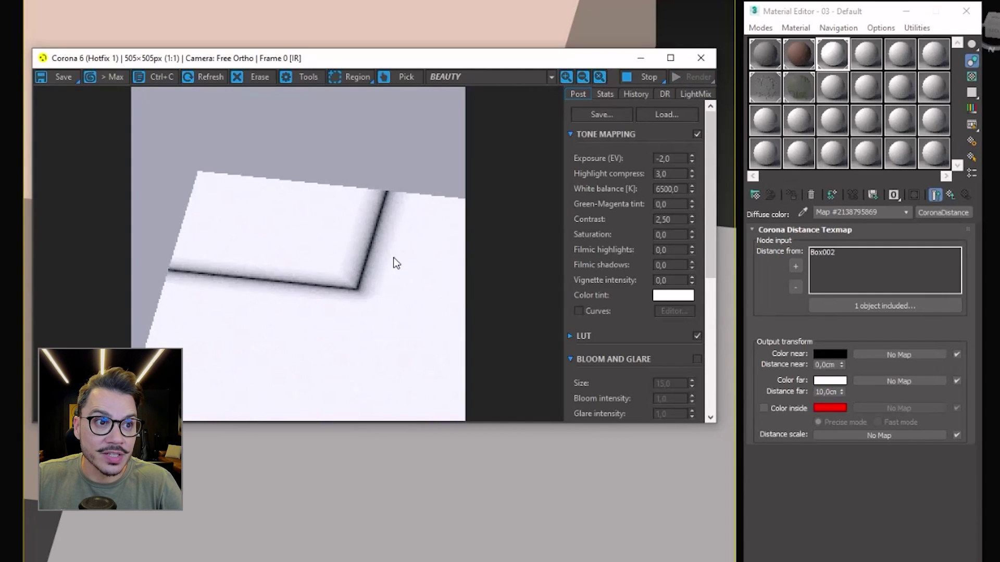
Step: Enable the red Color inside and re-render to see Box002's footprint turn red
click(774, 409)
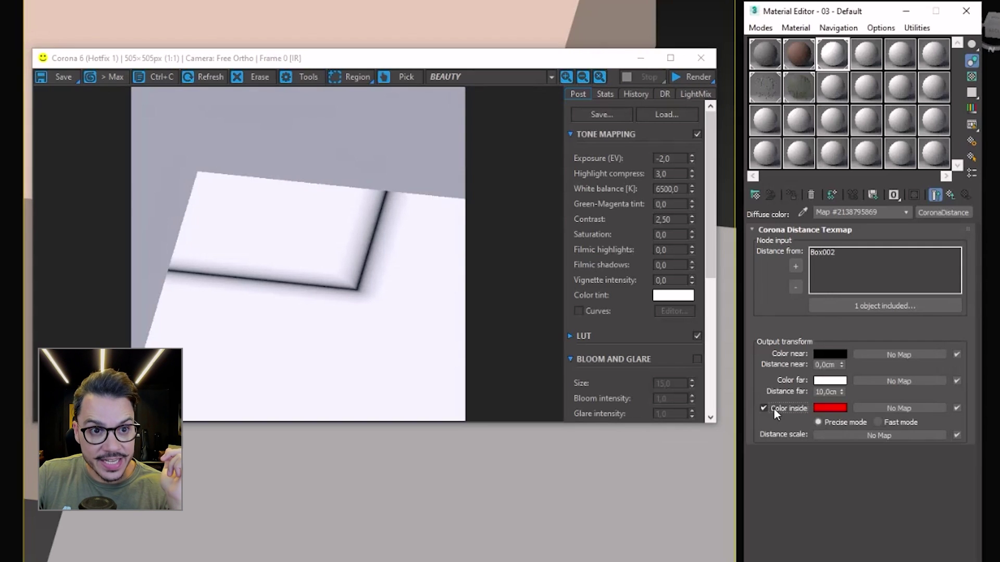
click(678, 82)
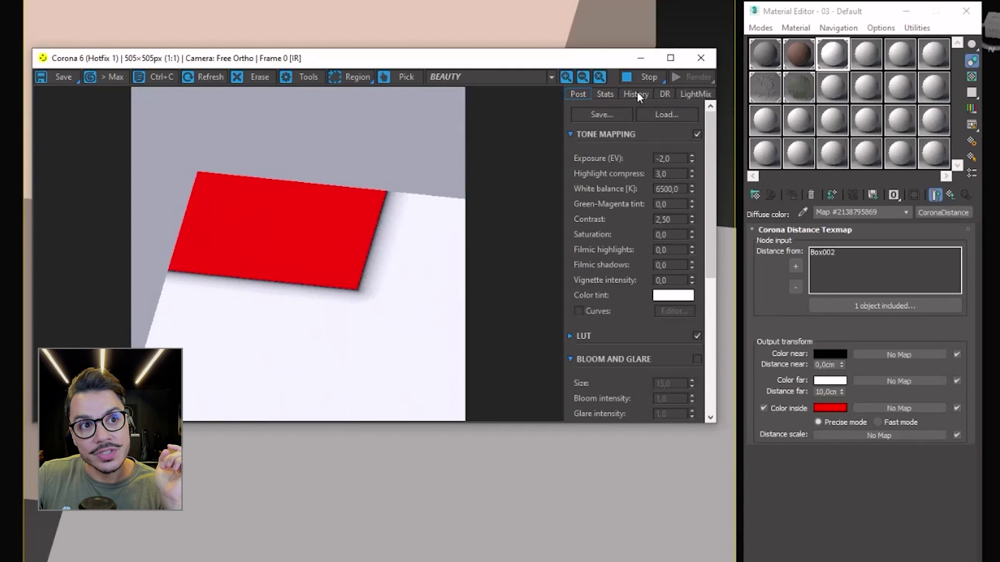
click(645, 80)
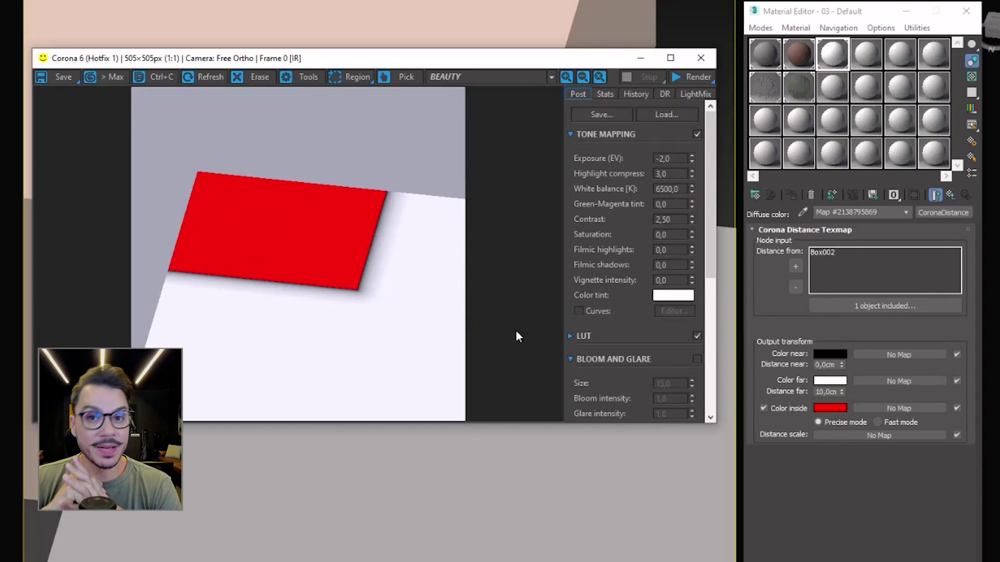
Step: Clear the Corona Distance map from the material's Diffuse slot
click(949, 195)
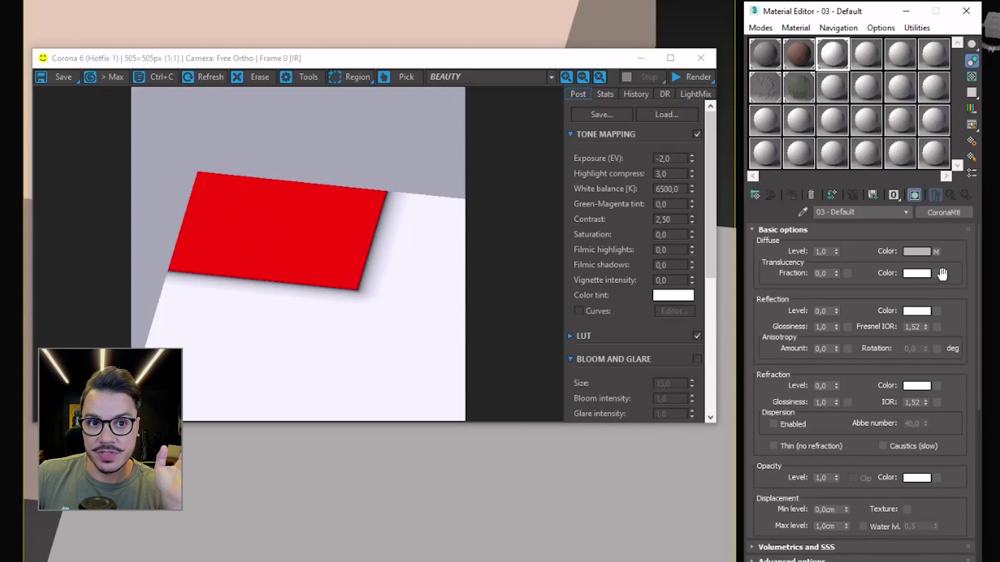
drag(936, 273, 943, 250)
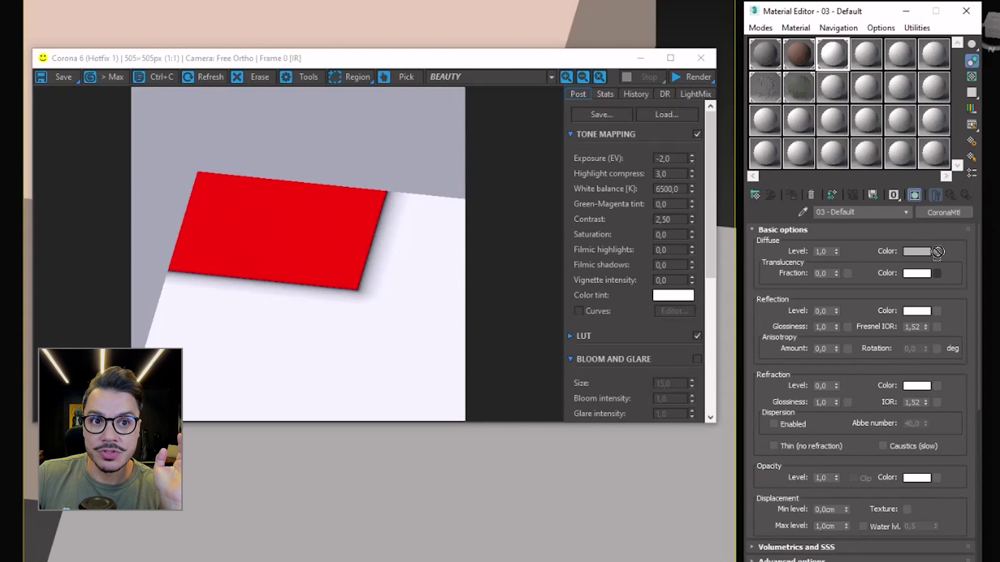
right_click(930, 252)
click(959, 289)
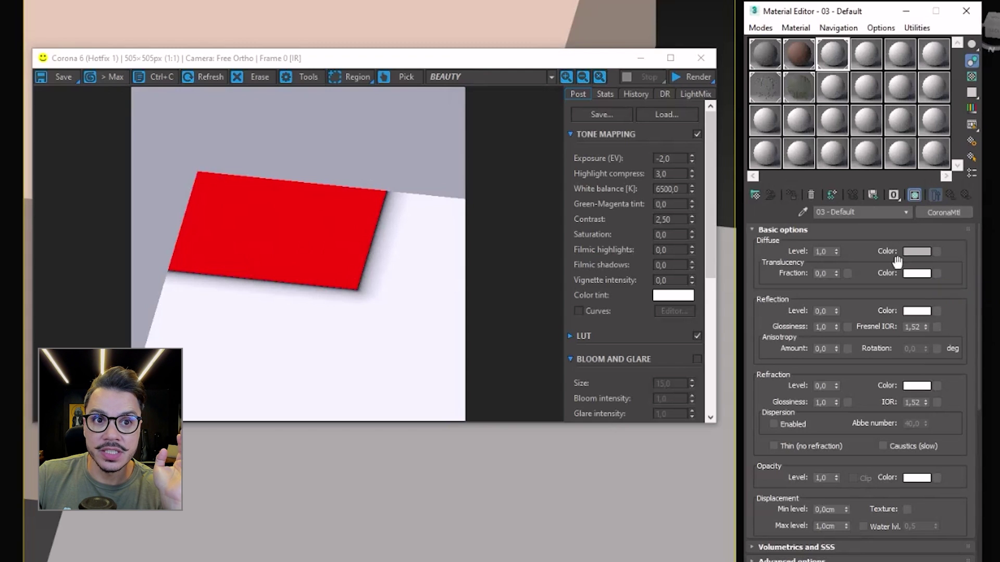
Step: Add a Corona Distance opacity map with black Color inside and 0 cm far distance
click(936, 477)
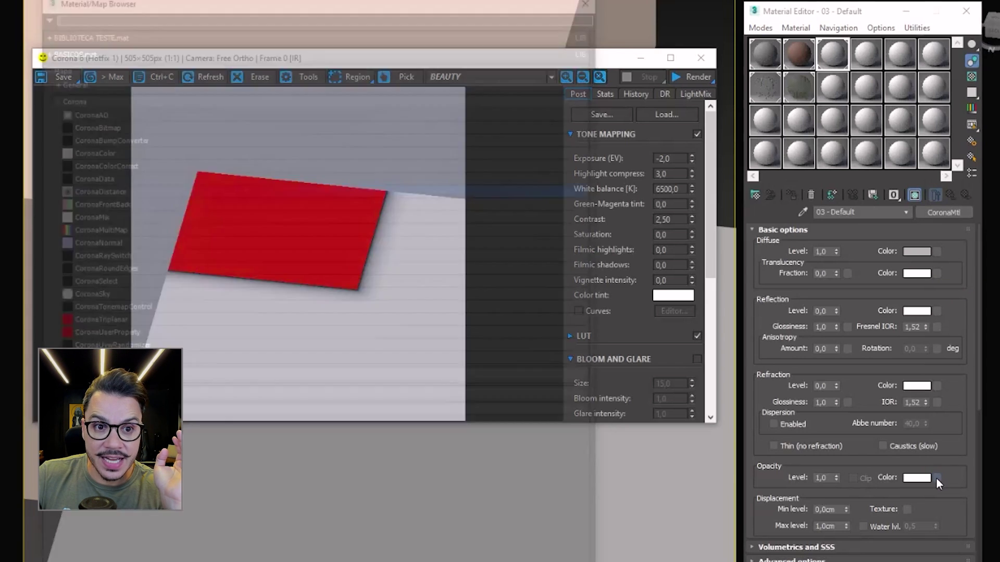
double_click(114, 185)
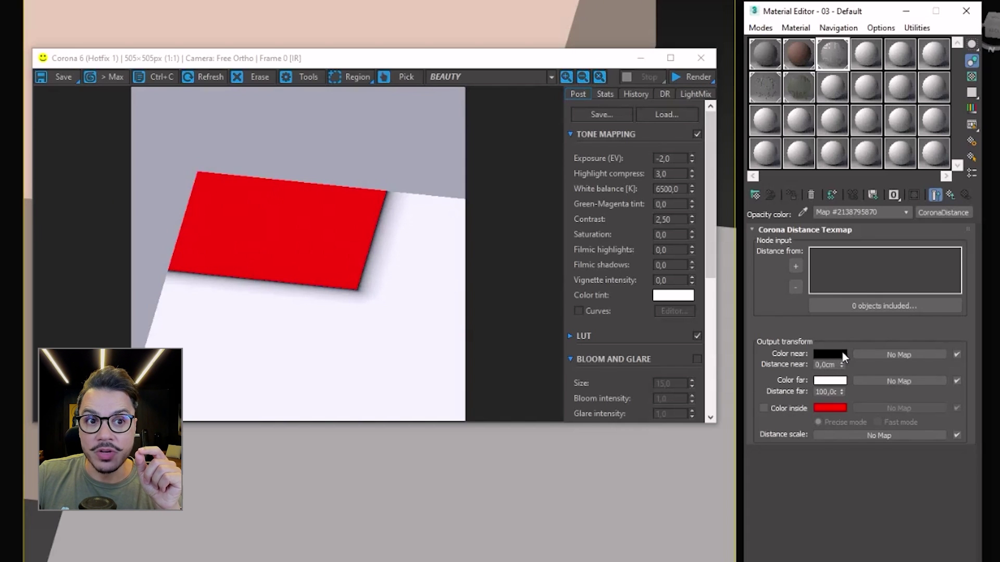
click(781, 408)
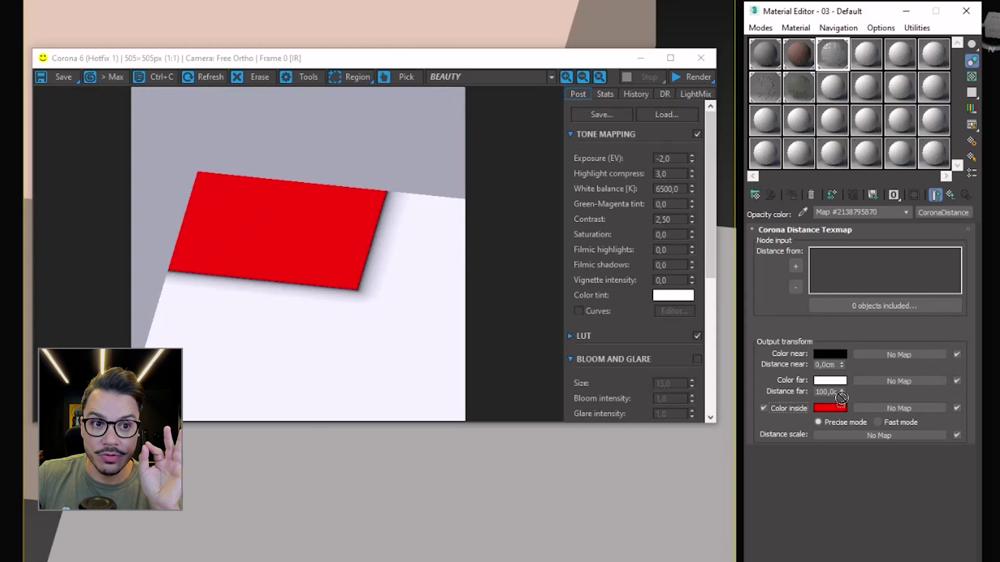
drag(827, 408, 827, 407)
click(858, 296)
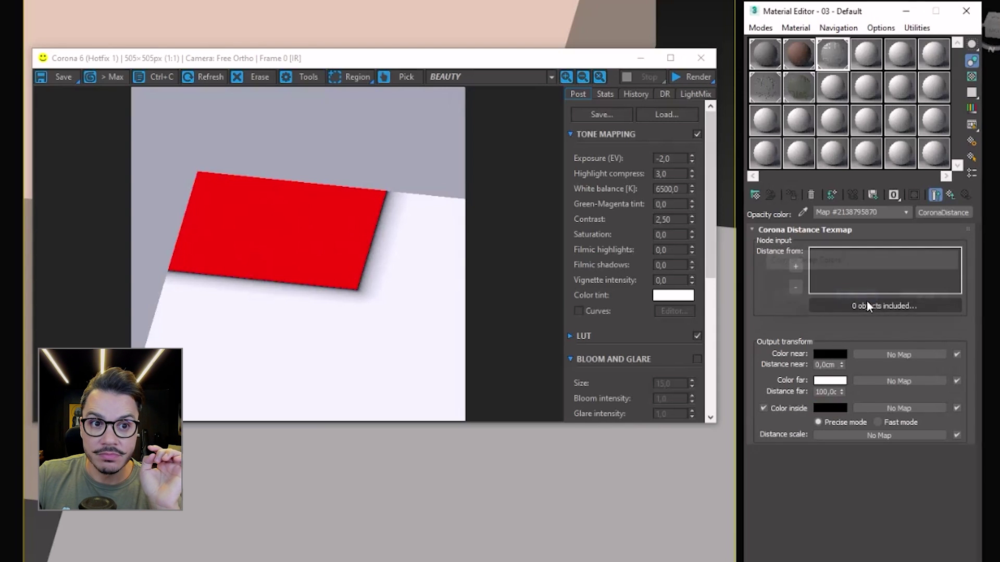
double_click(828, 390)
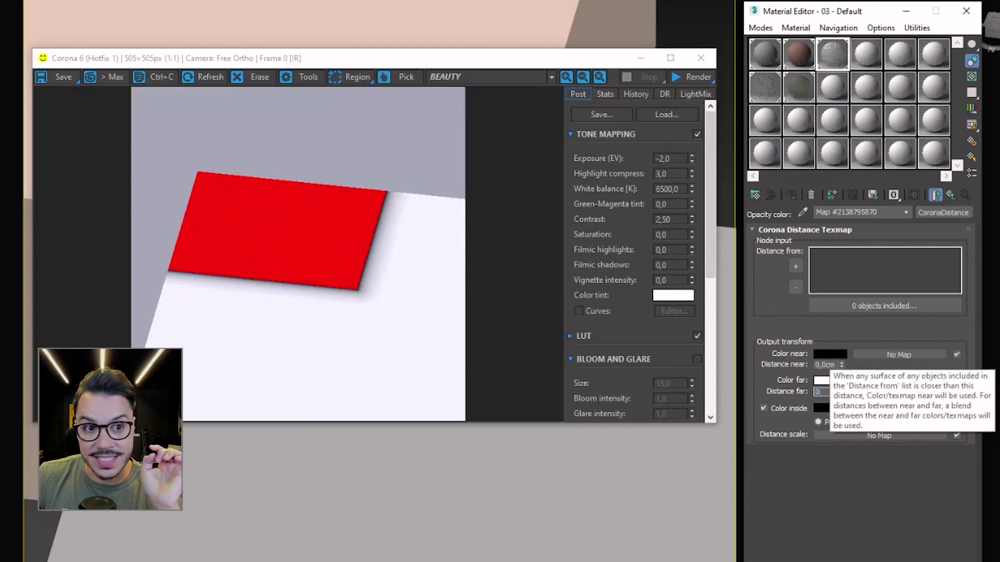
click(685, 79)
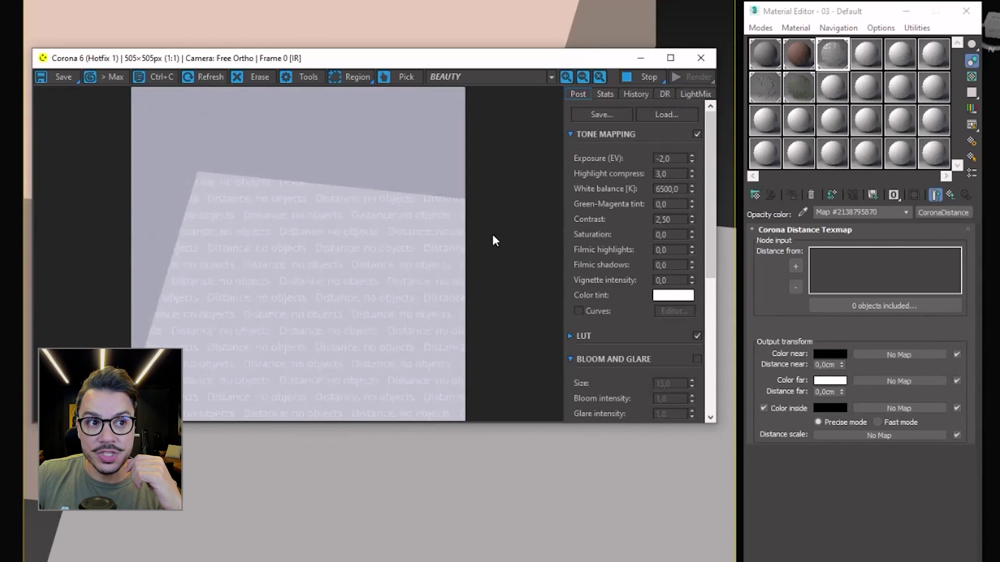
drag(521, 57, 459, 421)
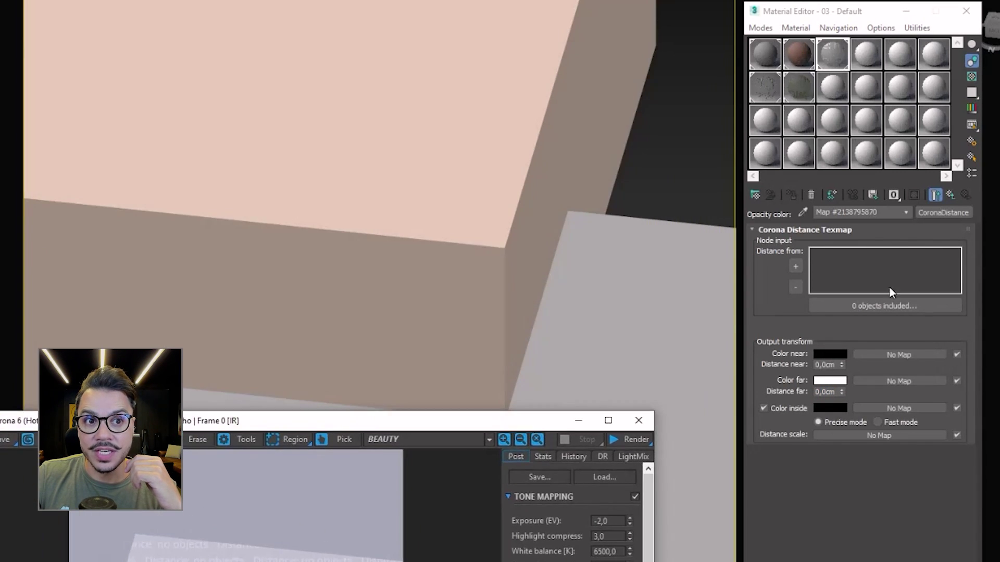
Step: Pick Box002 as the opacity map's distance source and render the slab cut away around it
click(798, 264)
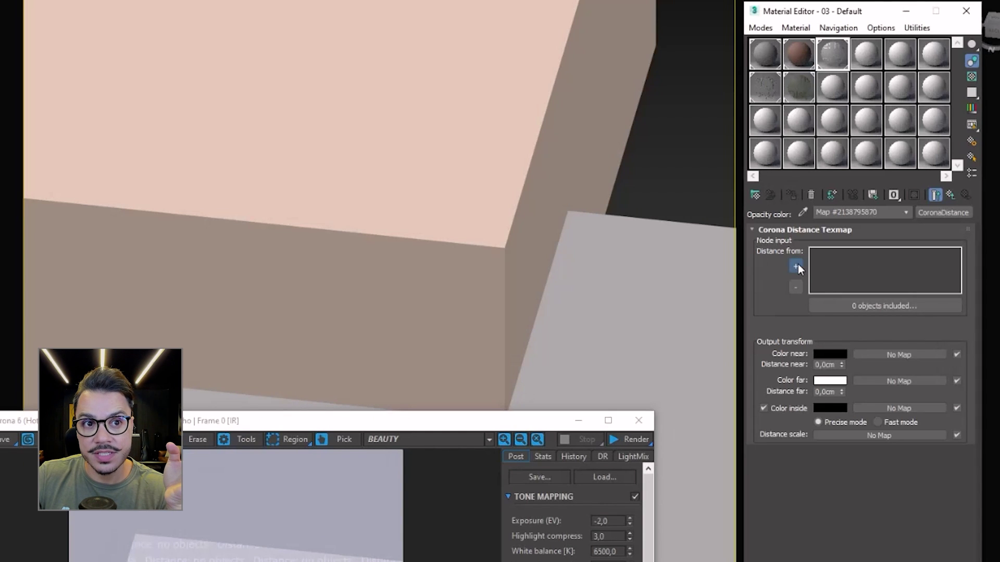
click(583, 121)
drag(479, 421, 543, 48)
click(706, 72)
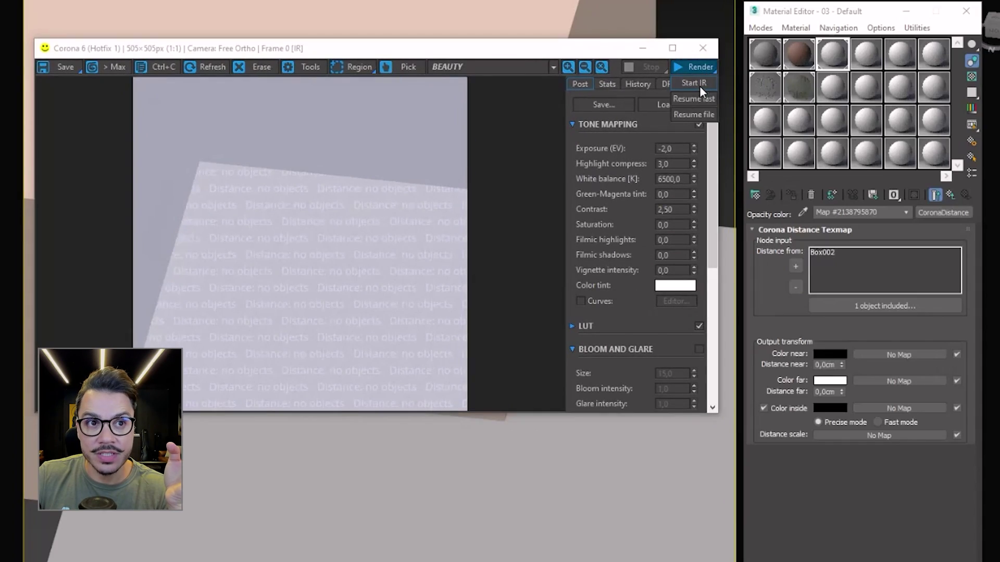
click(700, 84)
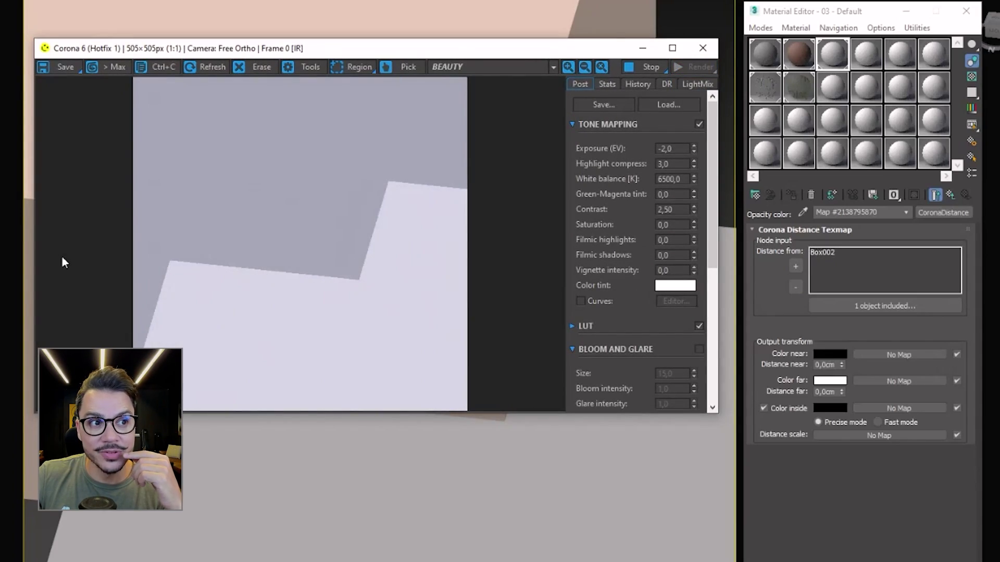
click(650, 67)
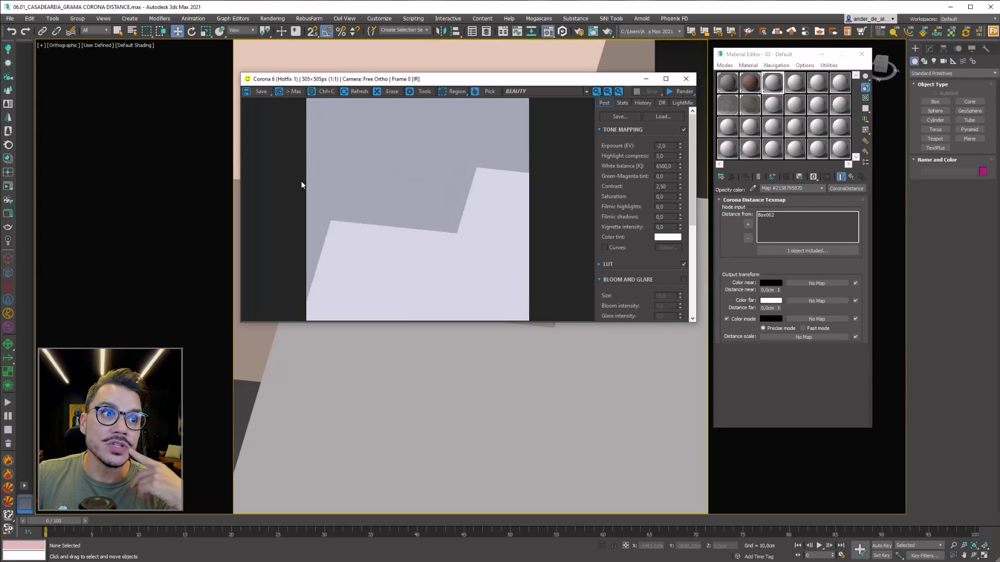
Step: Close the render window and delete the two test boxes
mouse_move(564, 81)
mouse_down()
mouse_move(631, 264)
mouse_move(619, 249)
mouse_up()
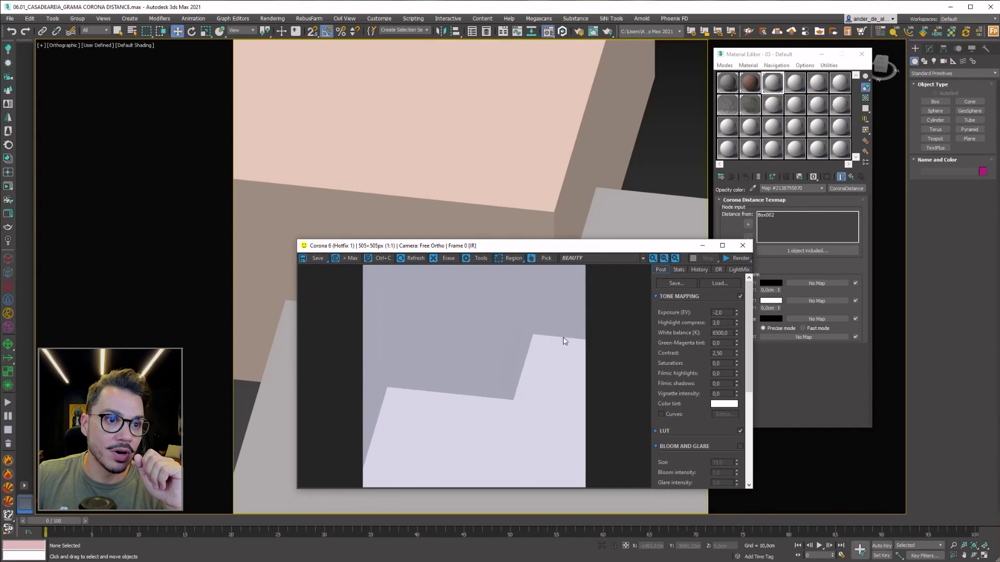
click(742, 245)
click(585, 209)
key(Delete)
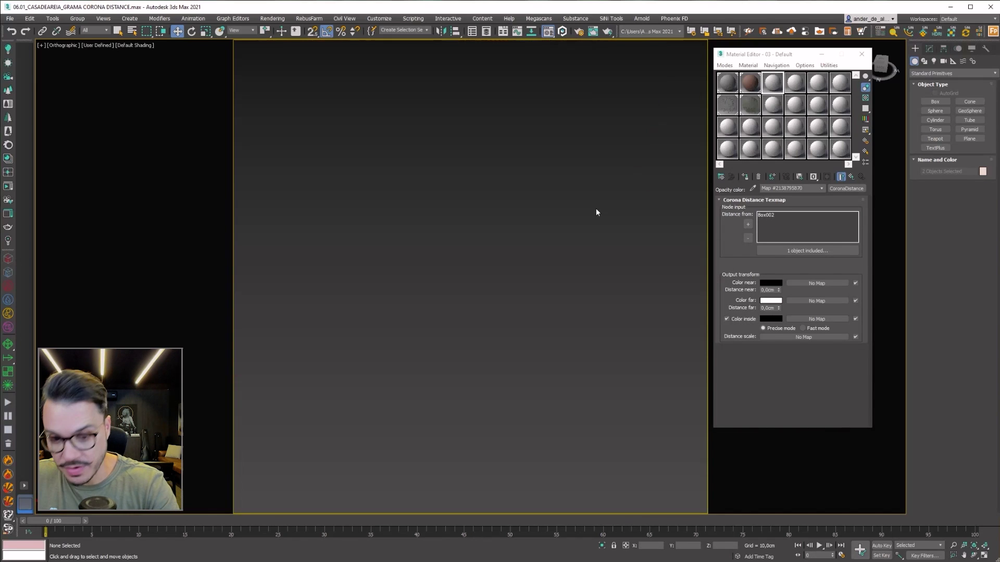
Step: Switch to the camera view, inspect the Grass landscape material, and close the Material Editor
key(c)
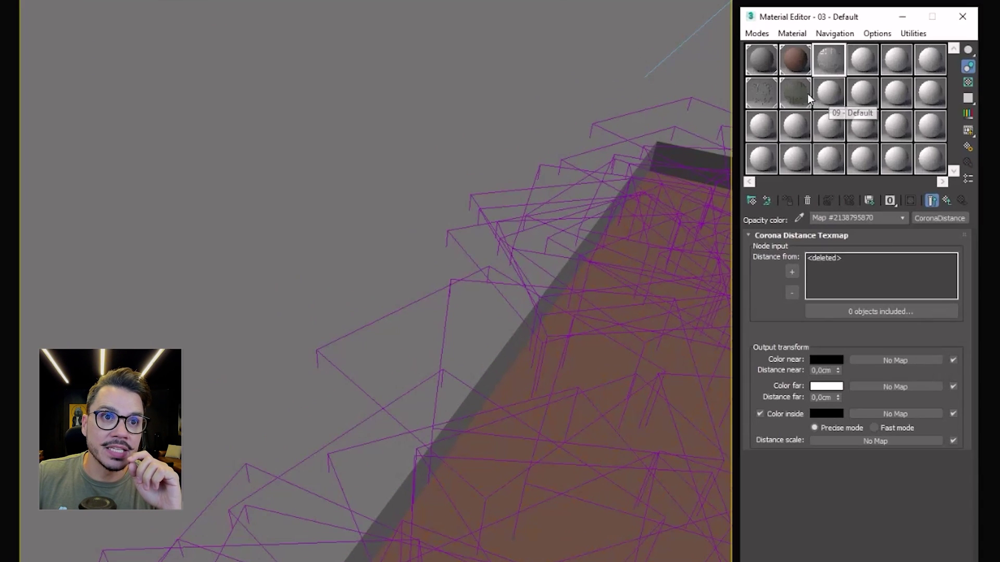
click(752, 108)
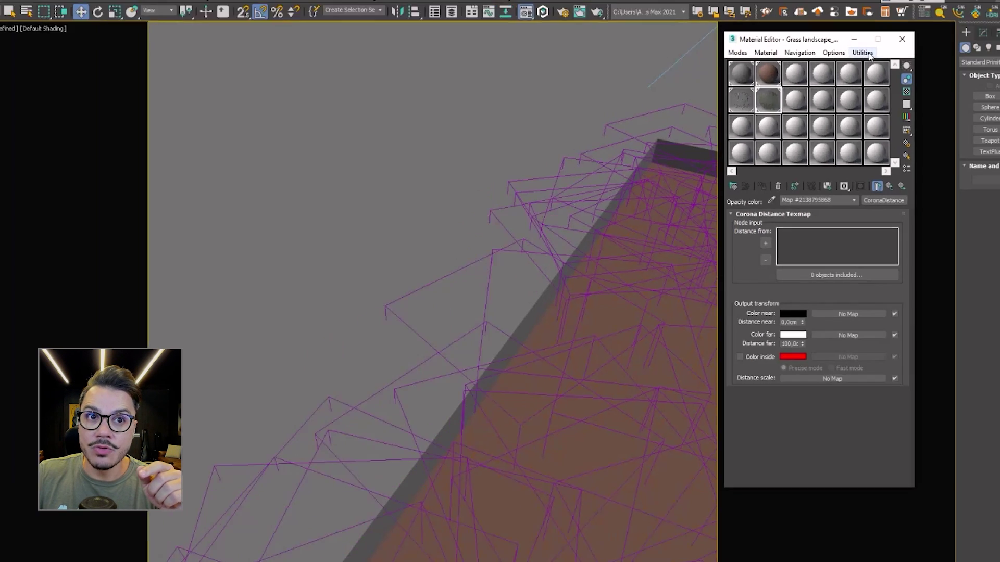
click(901, 39)
right_click(655, 223)
key(Escape)
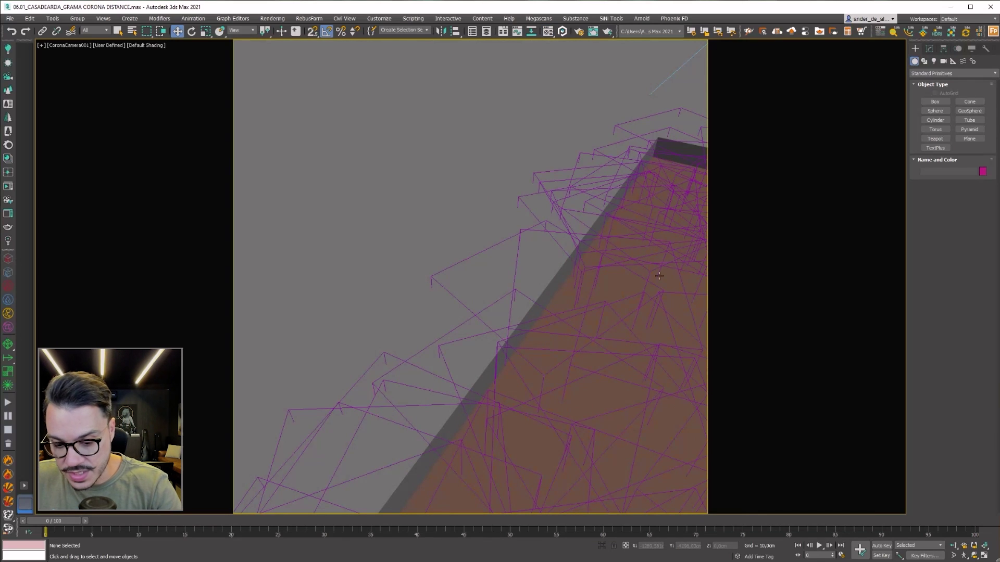
Step: Clone the grass cutter as a copy named 'CORTE GRAMA OPACIDADE'
key(p)
scroll(436, 388, up, 4)
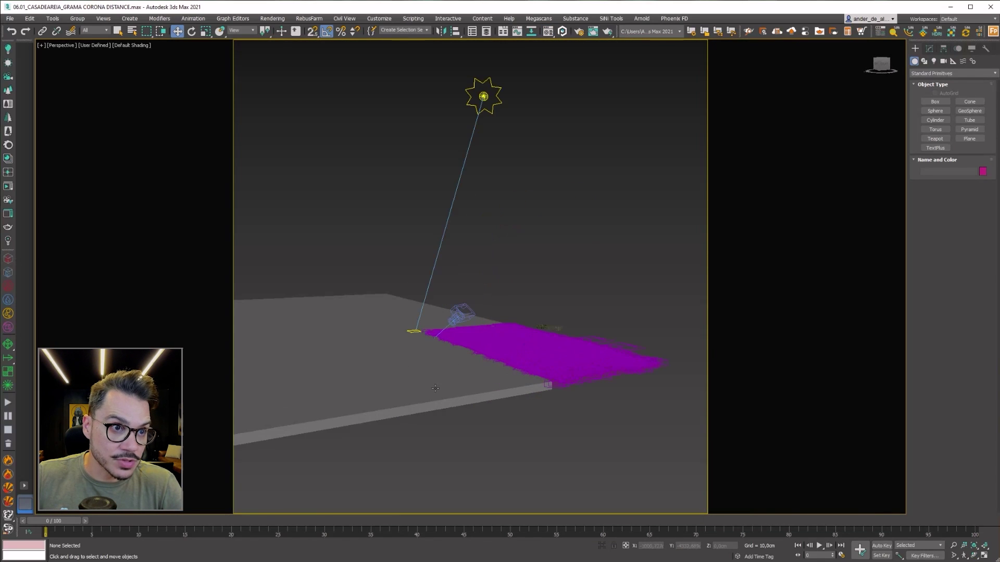
click(435, 388)
right_click(387, 312)
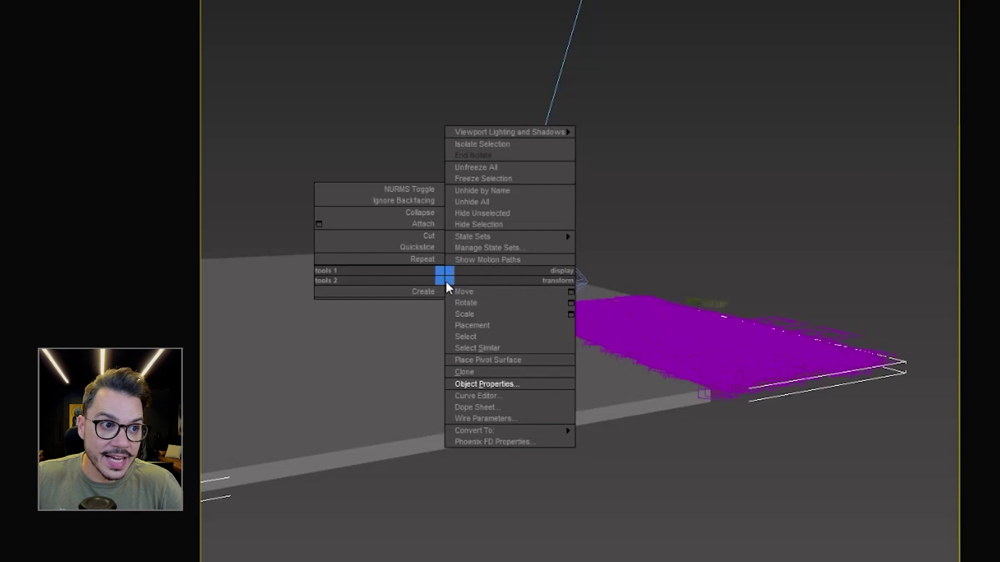
click(501, 372)
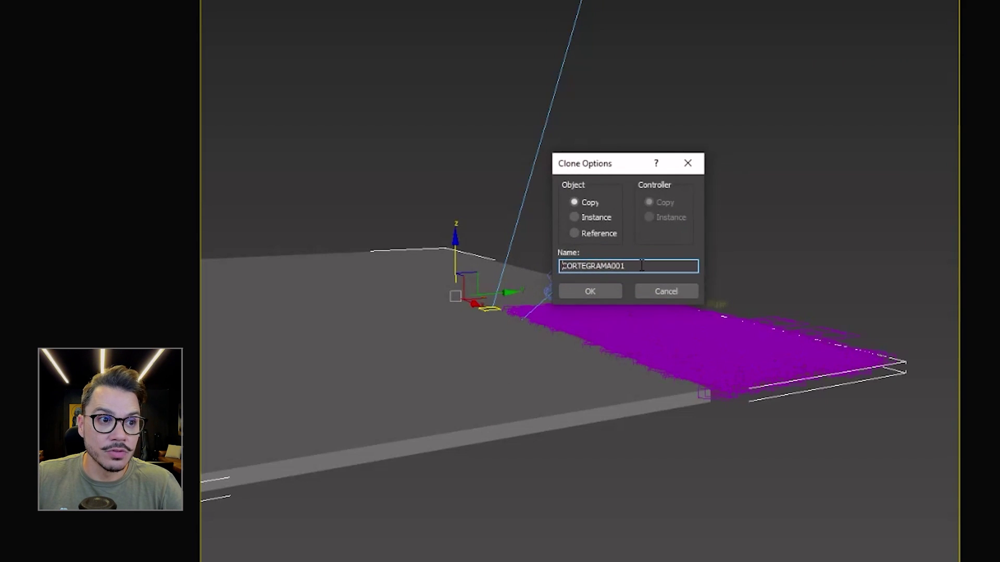
text(CORTE)
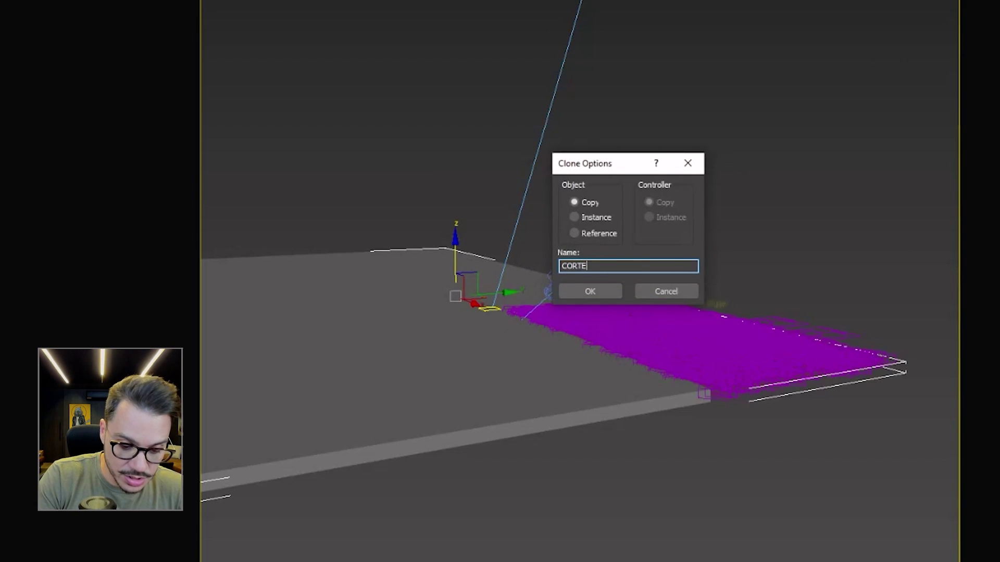
text( GRAMA OPAC)
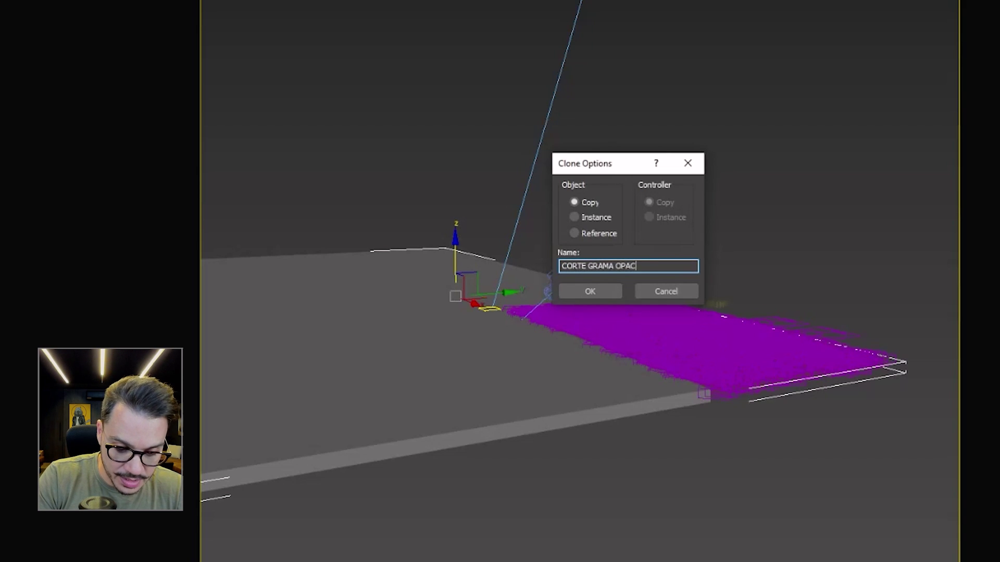
text(IDADE)
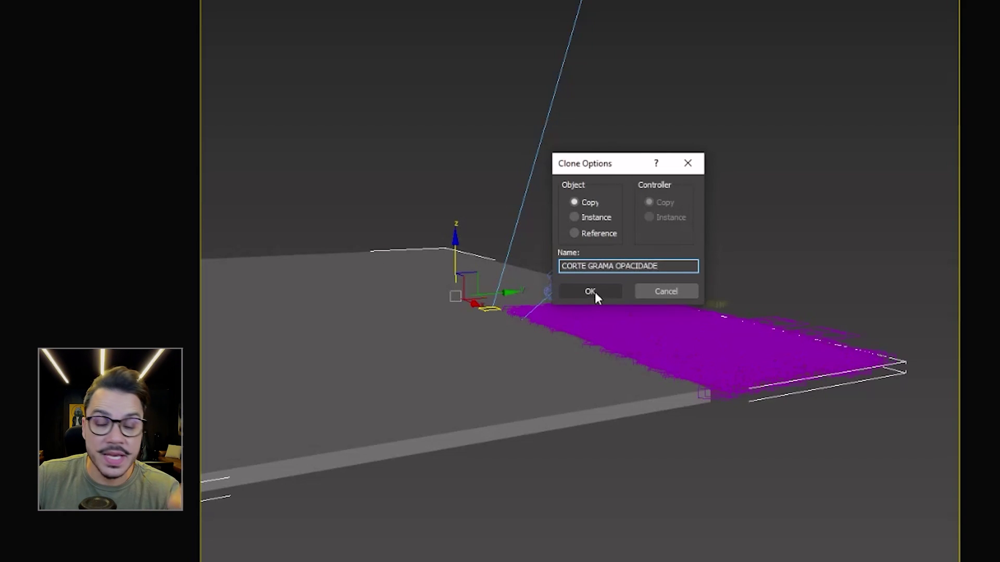
click(594, 292)
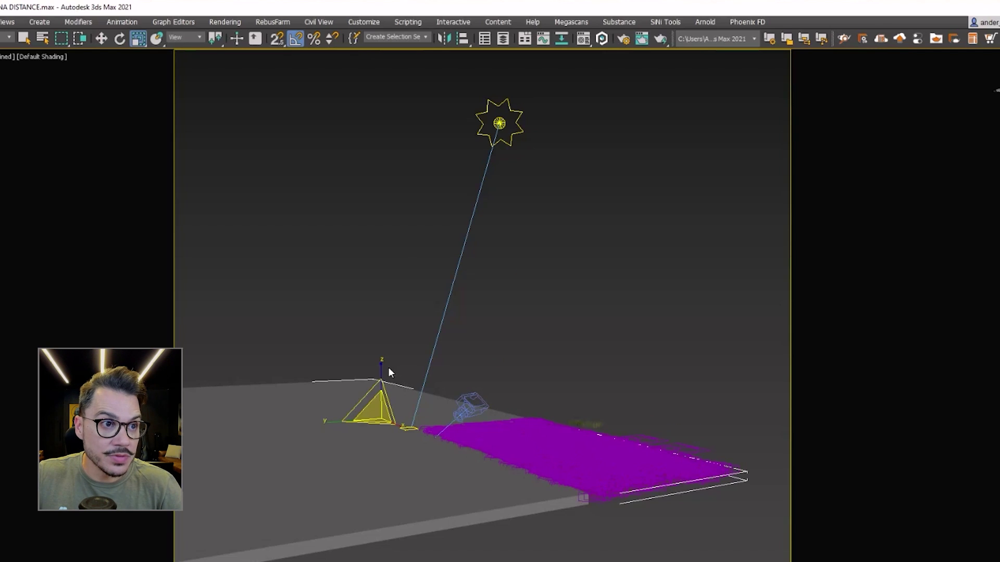
Step: Scale the CORTE GRAMA OPACIDADE copy much taller
key(r)
drag(380, 375, 358, 263)
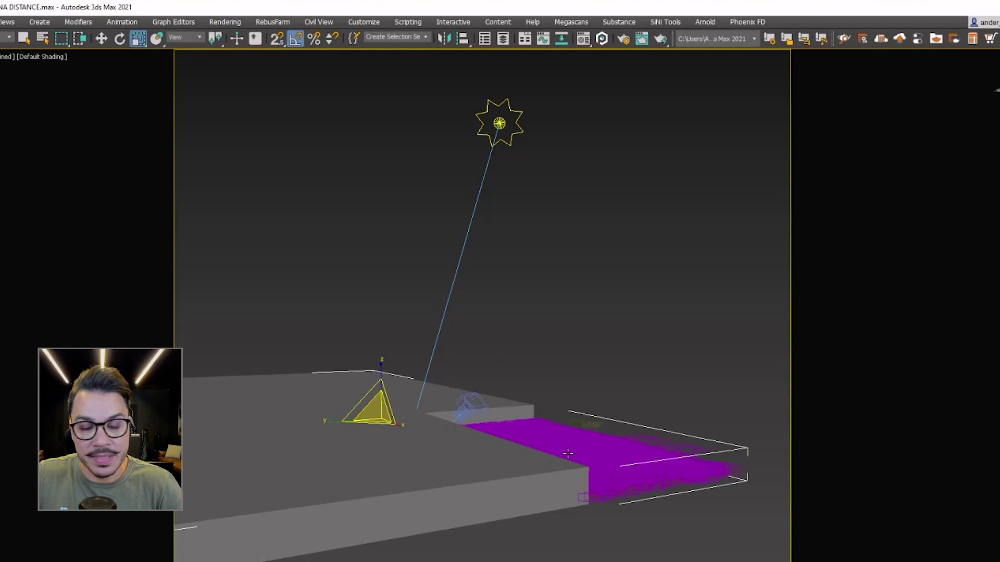
mouse_move(594, 532)
alt+middle_down()
mouse_move(584, 540)
mouse_move(506, 526)
mouse_move(573, 385)
alt+middle_up()
key(w)
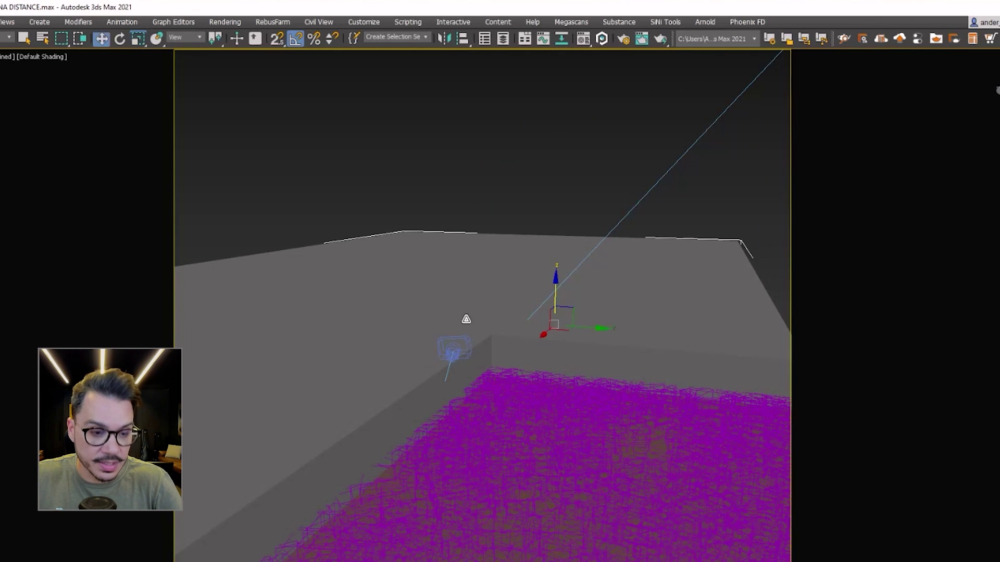
Step: Make the copy non-renderable, then start a Corona interactive render from the camera view
right_click(389, 189)
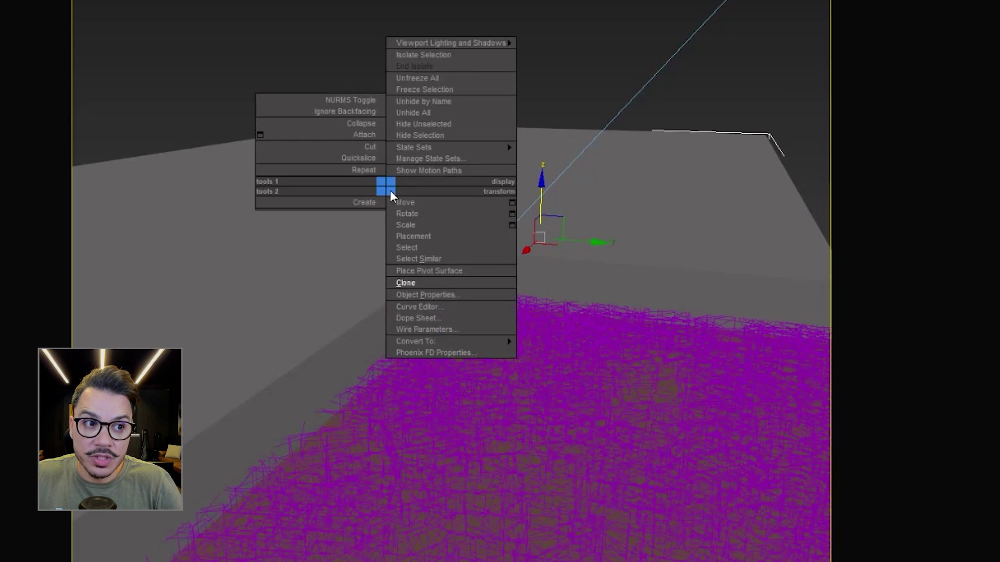
click(452, 294)
click(538, 270)
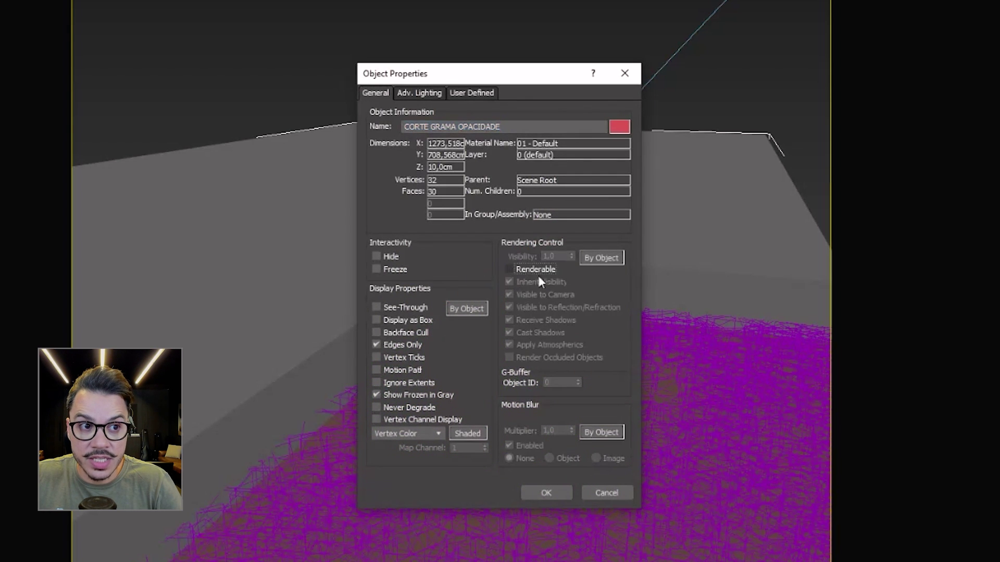
click(539, 493)
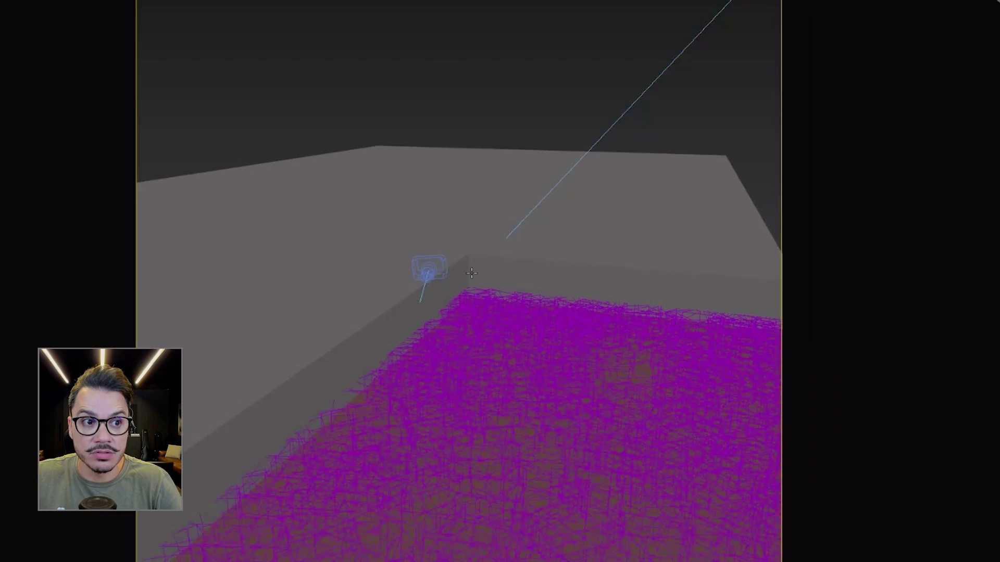
key(c)
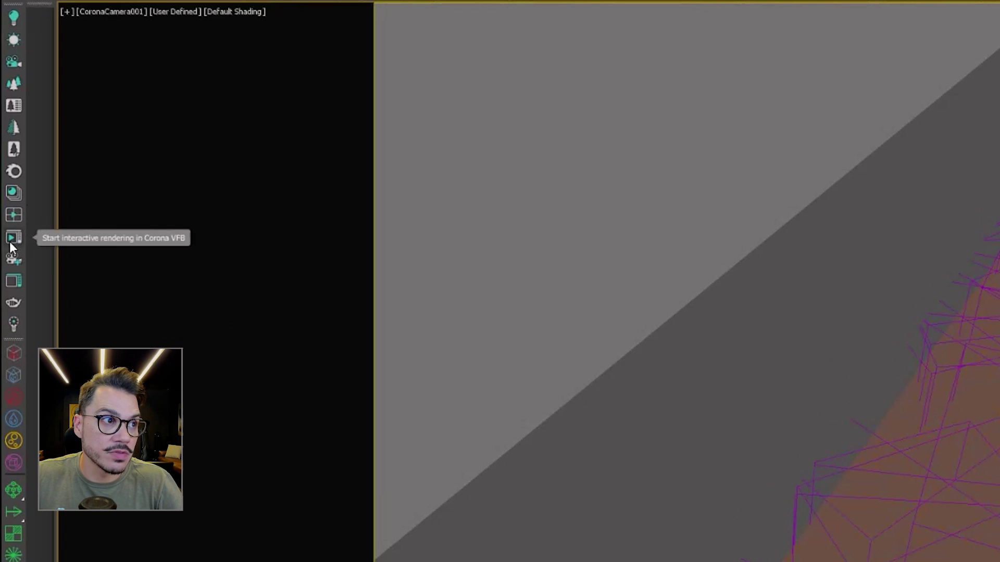
click(11, 243)
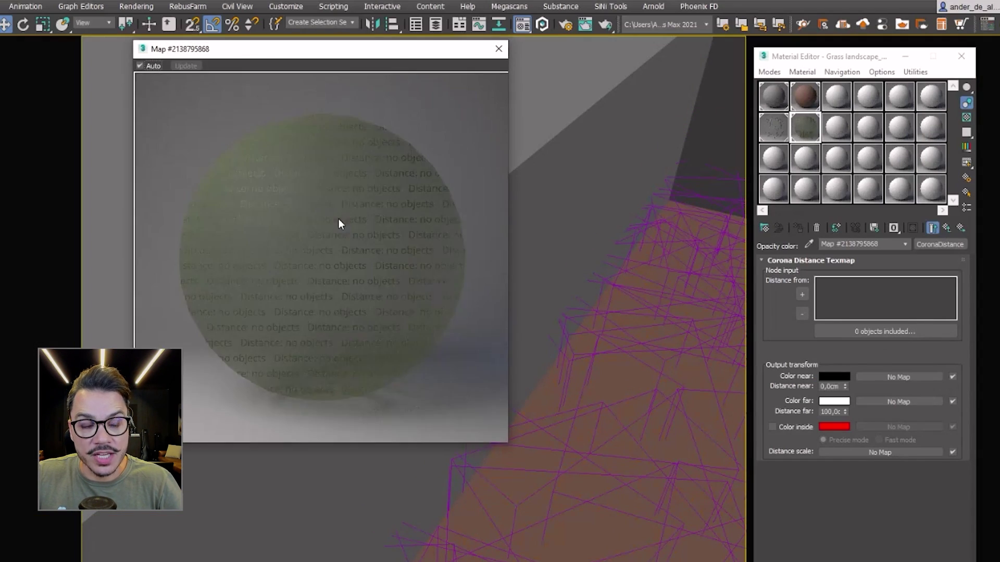
Step: Add CORTE GRAMA OPACIDADE as the opacity distance map's source object
click(498, 49)
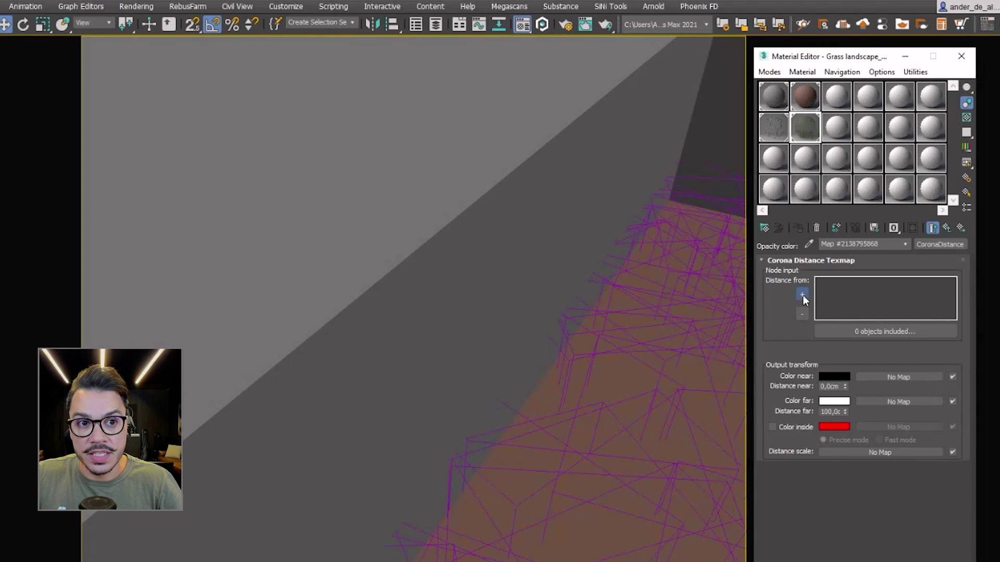
click(802, 294)
click(457, 221)
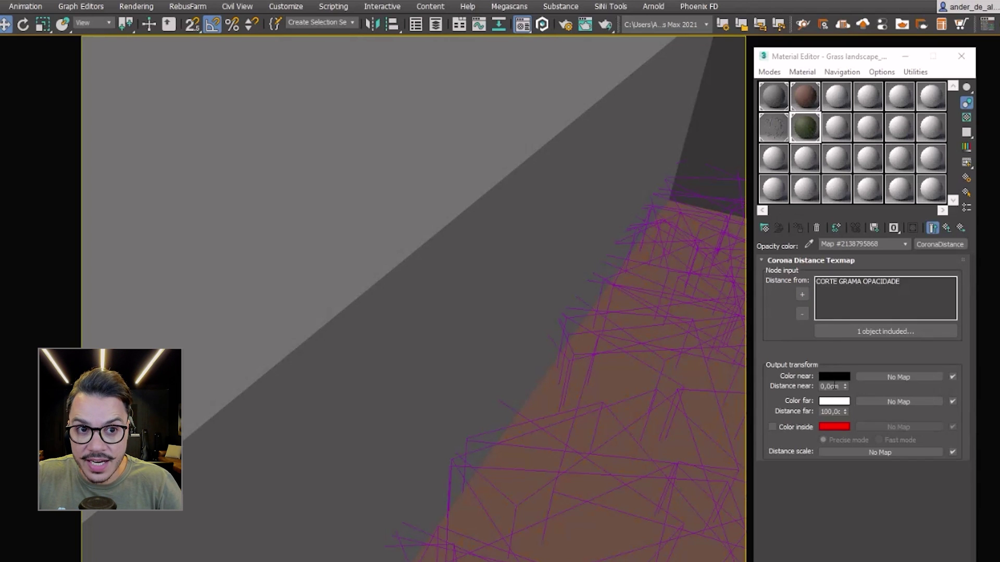
Step: Enable Color inside and copy the black Color near swatch onto it
click(772, 427)
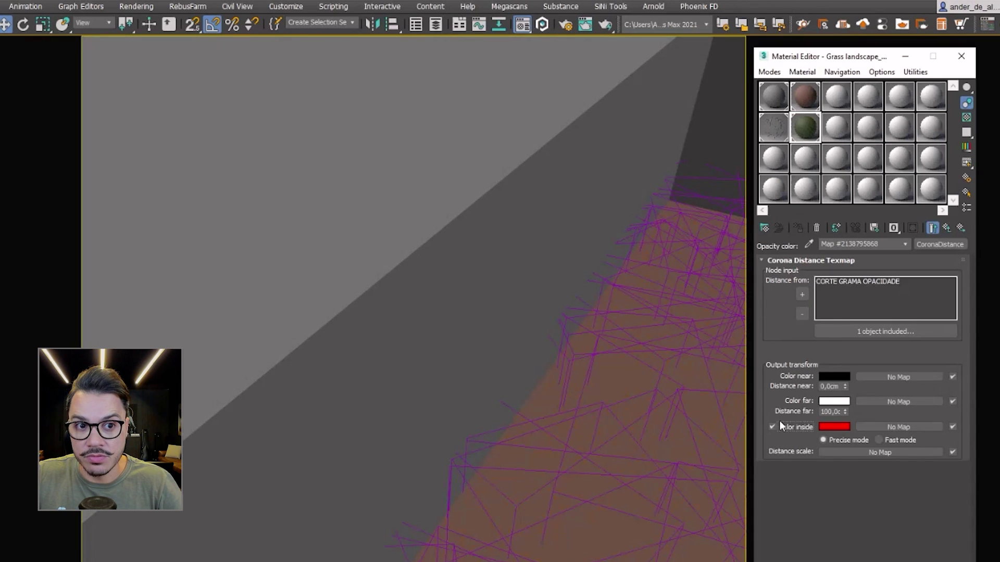
right_click(837, 427)
click(880, 433)
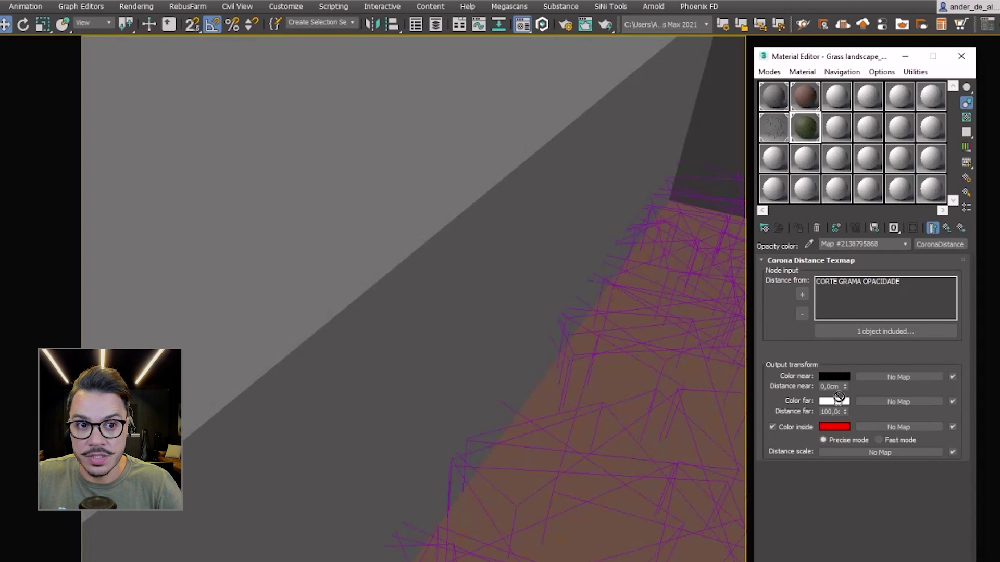
drag(833, 376, 833, 427)
click(873, 319)
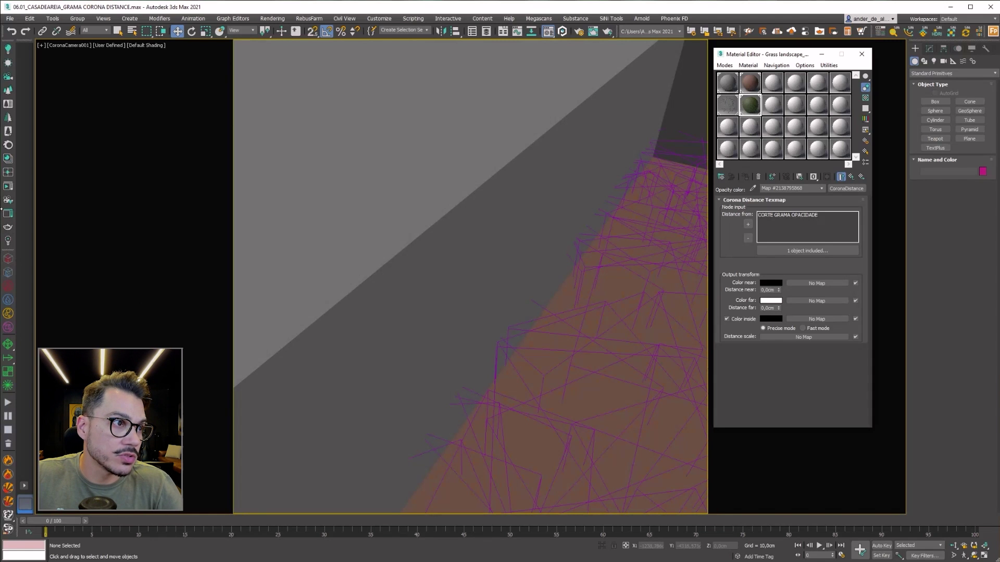
Step: Start a Corona interactive render and try Distance near values of 5 cm and 2 cm
click(7, 186)
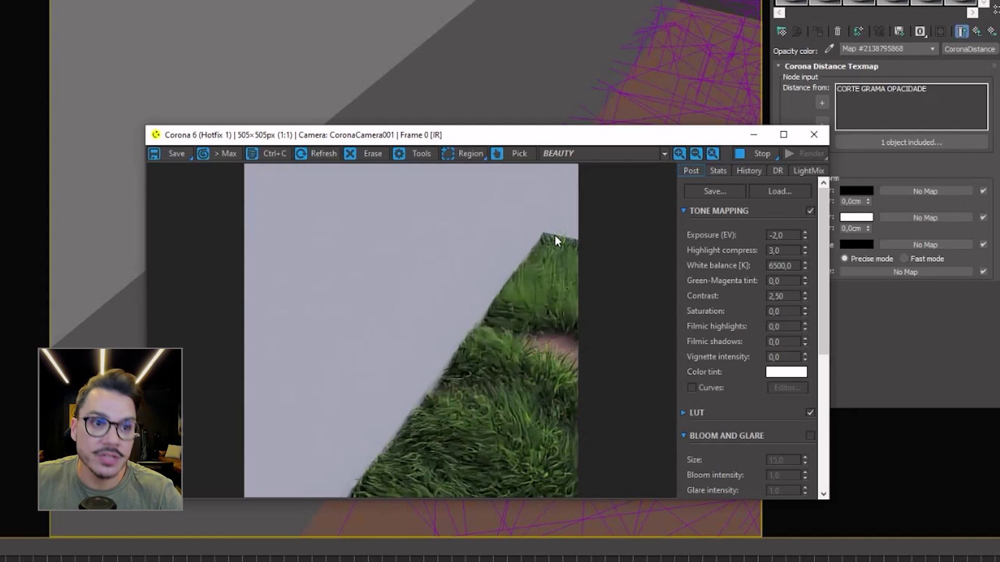
drag(520, 135, 374, 8)
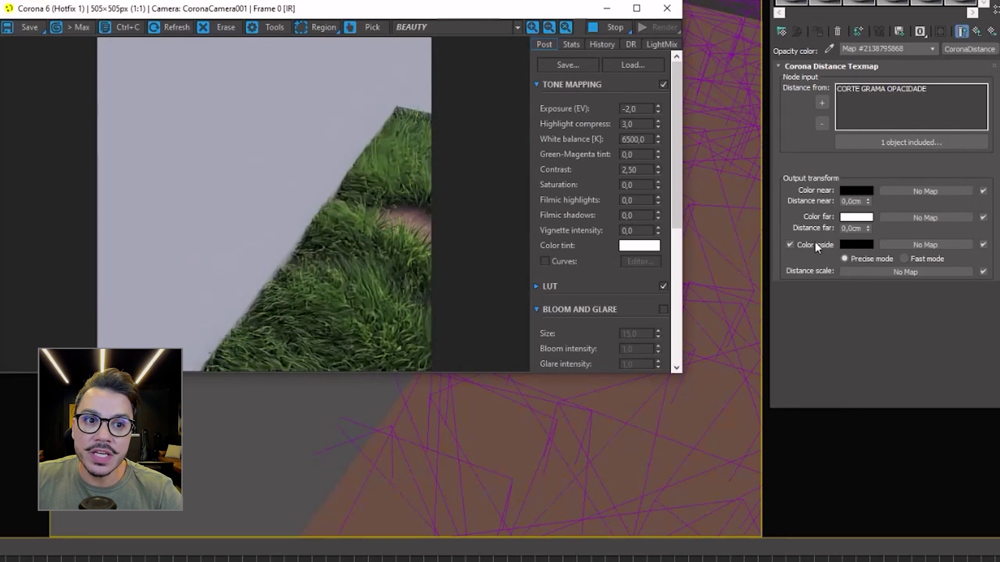
click(864, 201)
text(5)
key(Return)
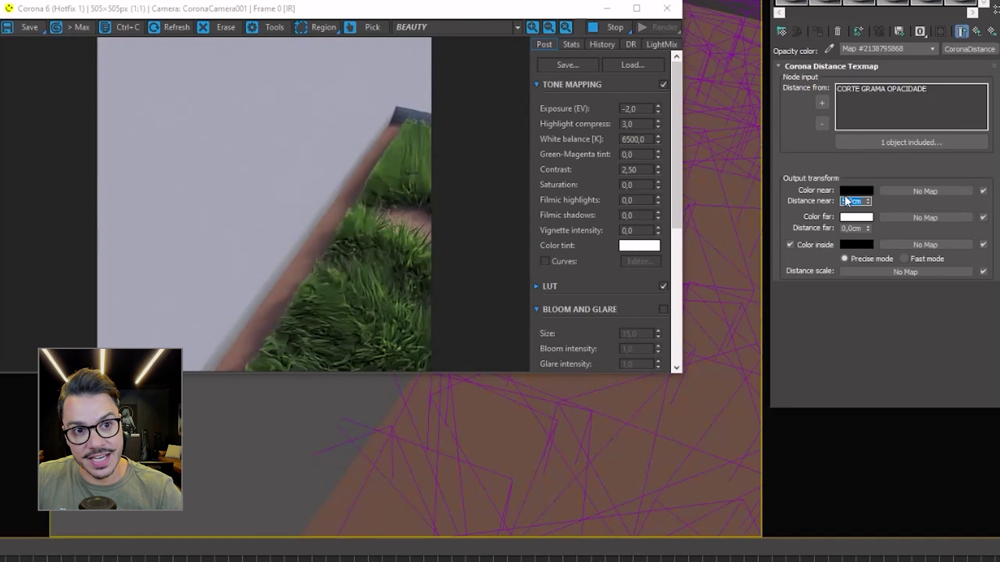
text(2)
key(Return)
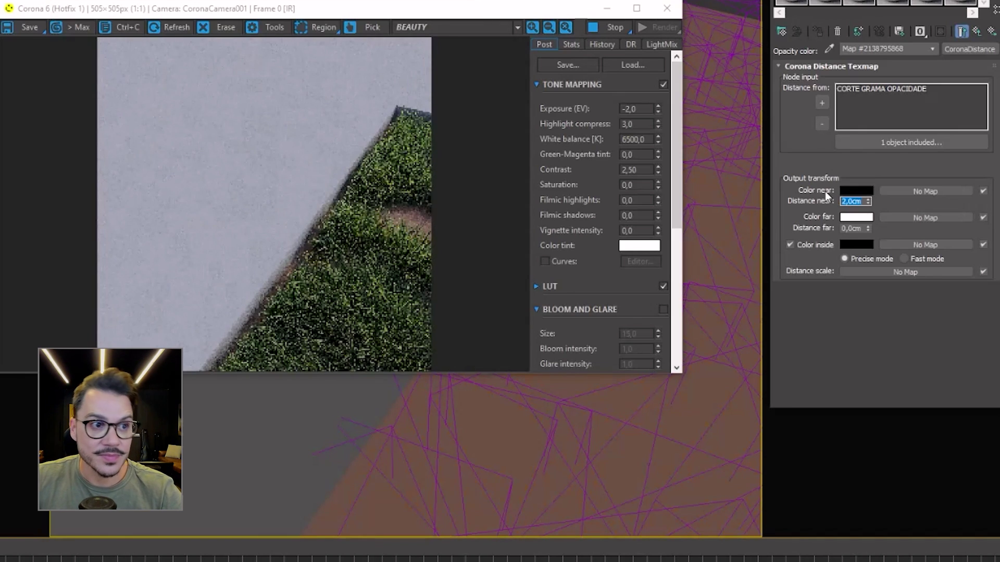
Step: Settle on a 1 cm Distance near, then stop and close the render
text(1)
key(Return)
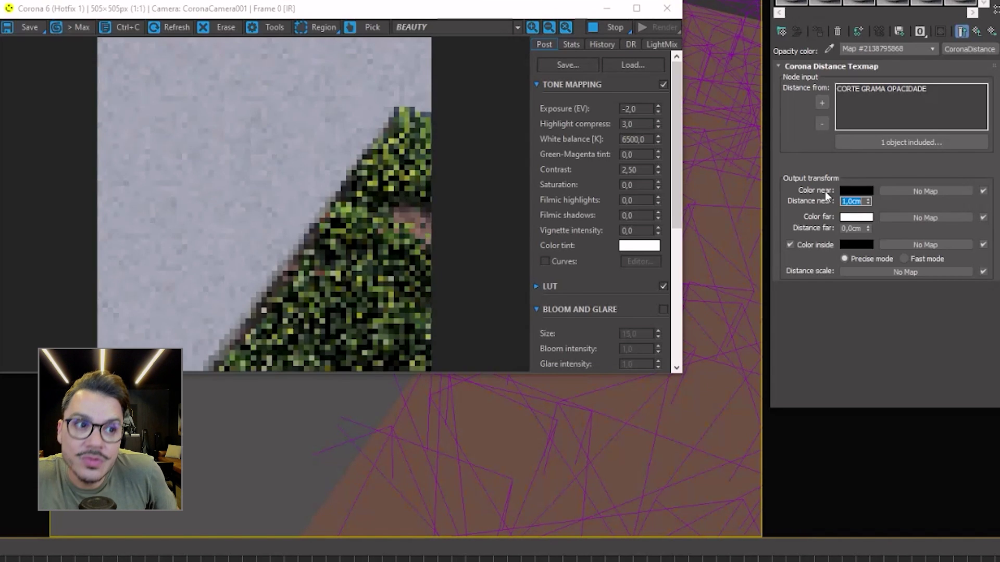
click(397, 169)
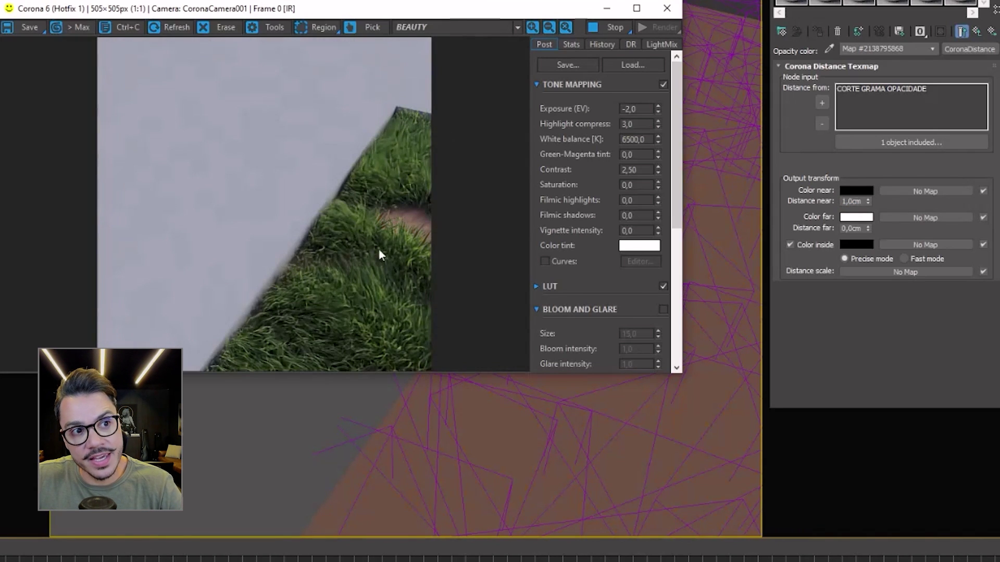
click(614, 28)
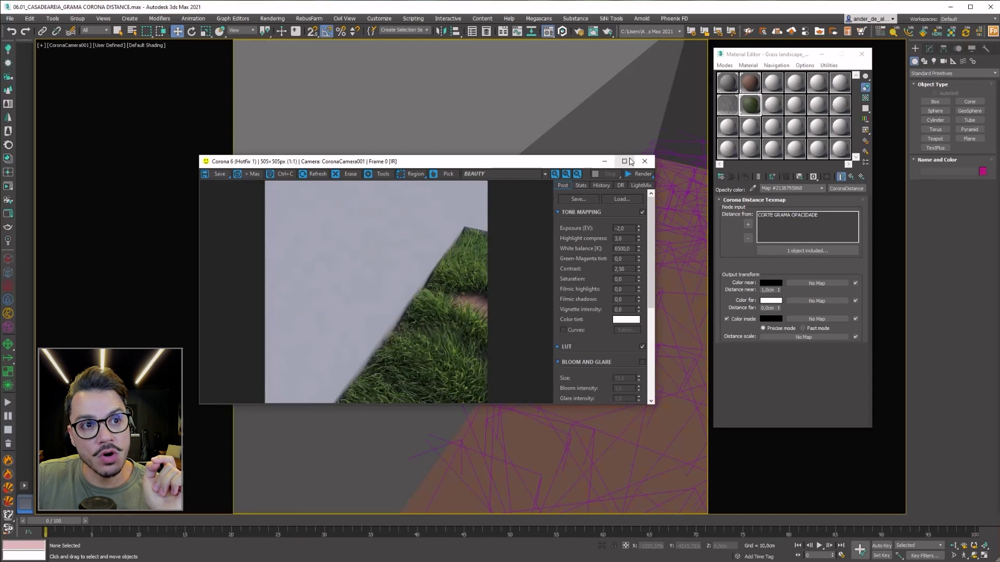
click(639, 161)
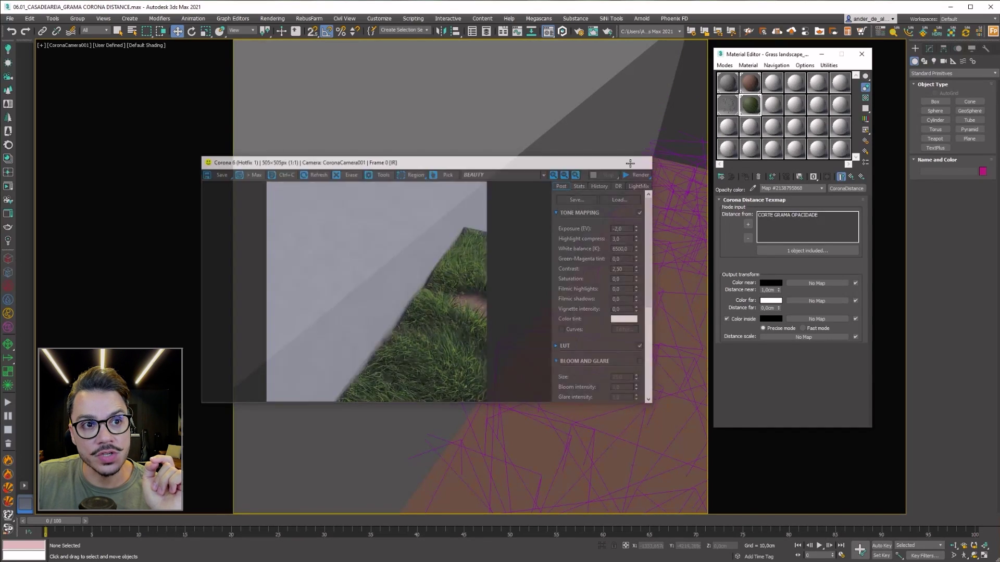
Step: In Top view, delete the spare grass scatter Corona Scatter001
key(t)
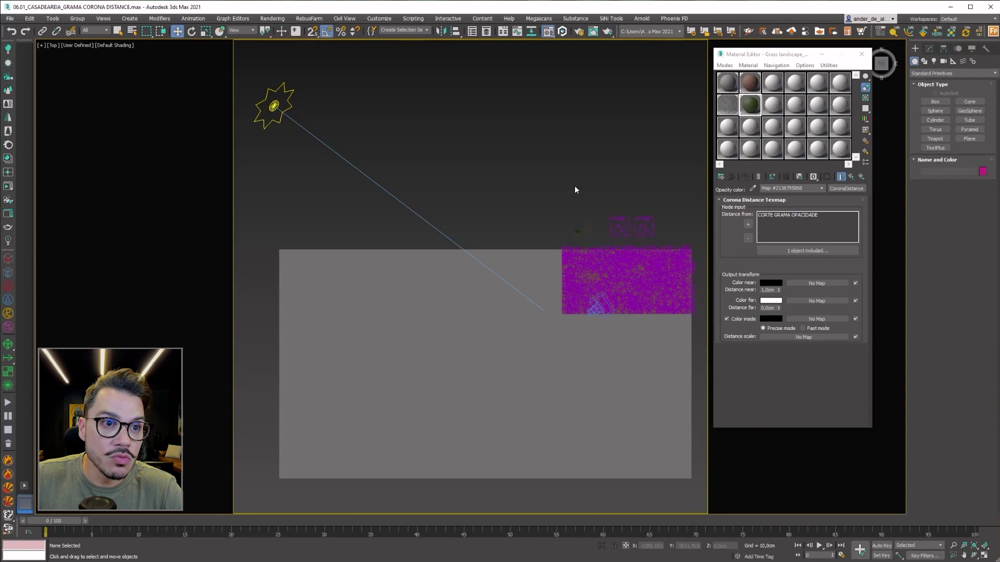
scroll(575, 190, up, 3)
scroll(630, 261, up, 3)
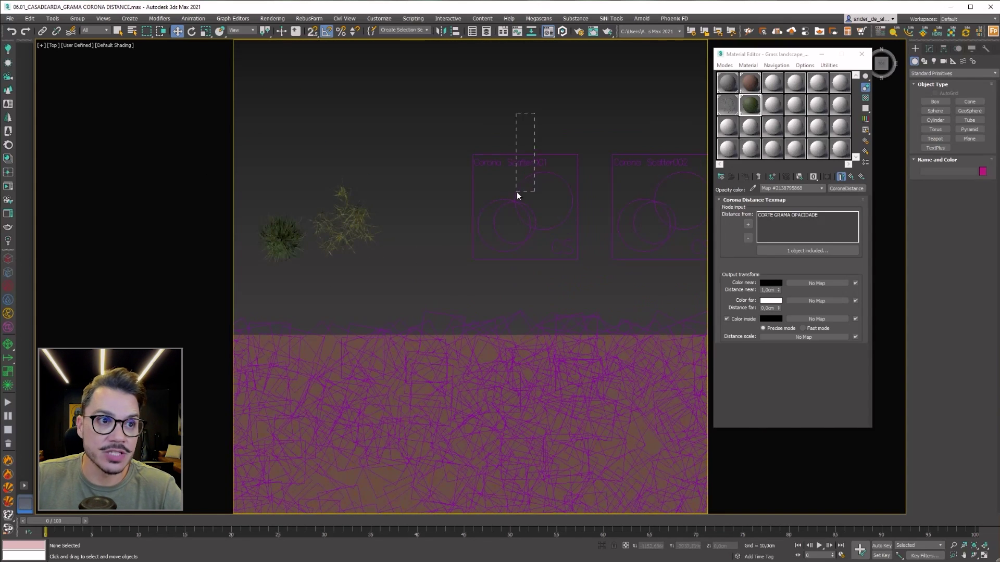
drag(535, 113, 517, 195)
key(Delete)
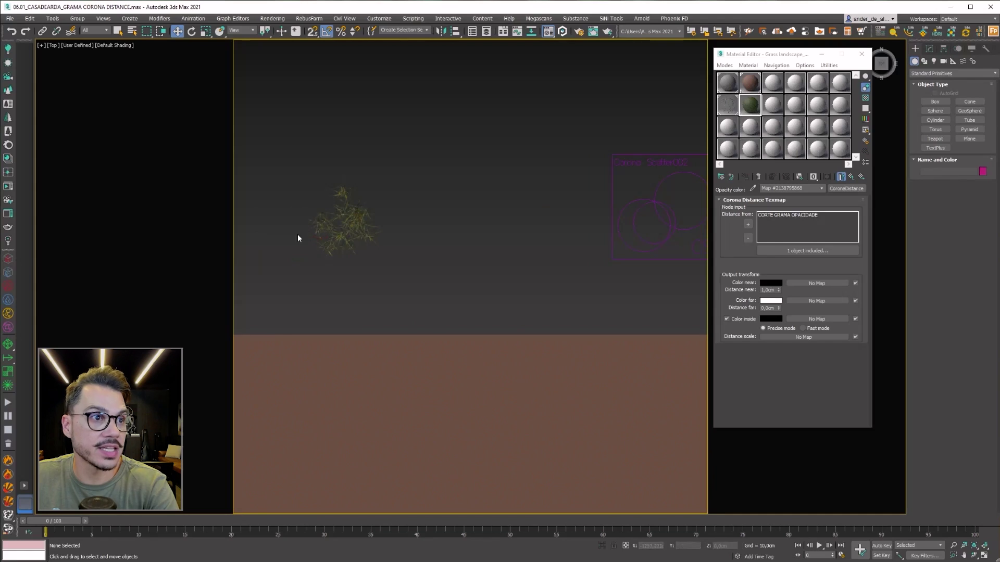
Step: Enable scattering on Corona Scatter002 and preview the grass clumps material
middle_drag(504, 210, 444, 209)
click(576, 181)
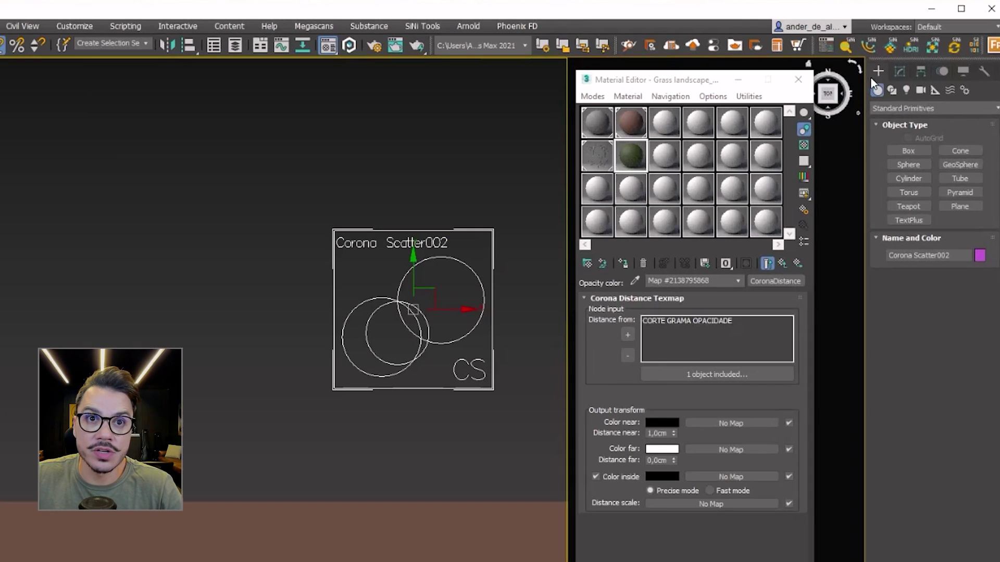
click(900, 71)
click(892, 484)
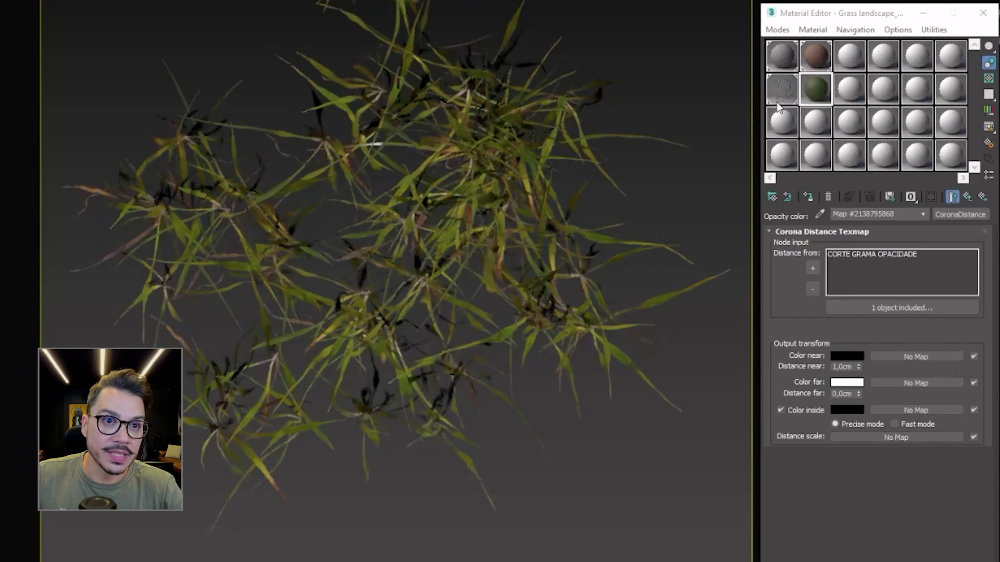
double_click(777, 83)
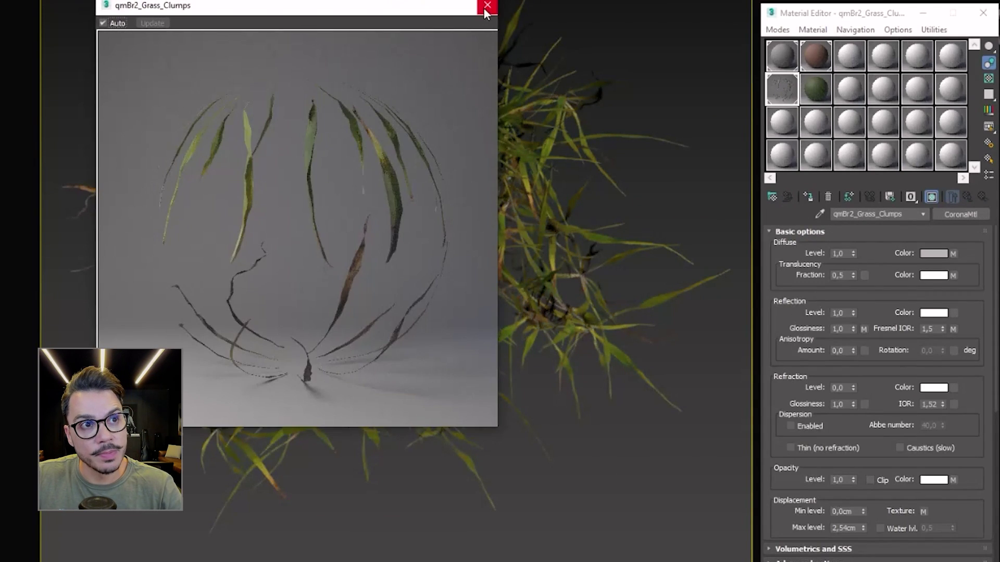
click(487, 5)
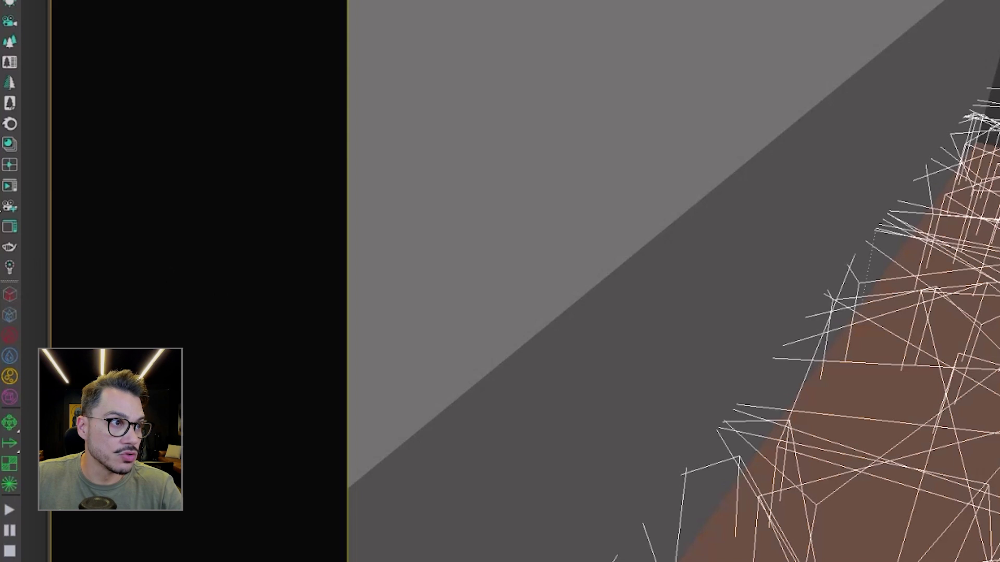
Step: Start IR, then replace the qmBr2_Grass_Clumps opacity bitmap with CoronaDistance, keeping the bitmap as sub-map
click(9, 186)
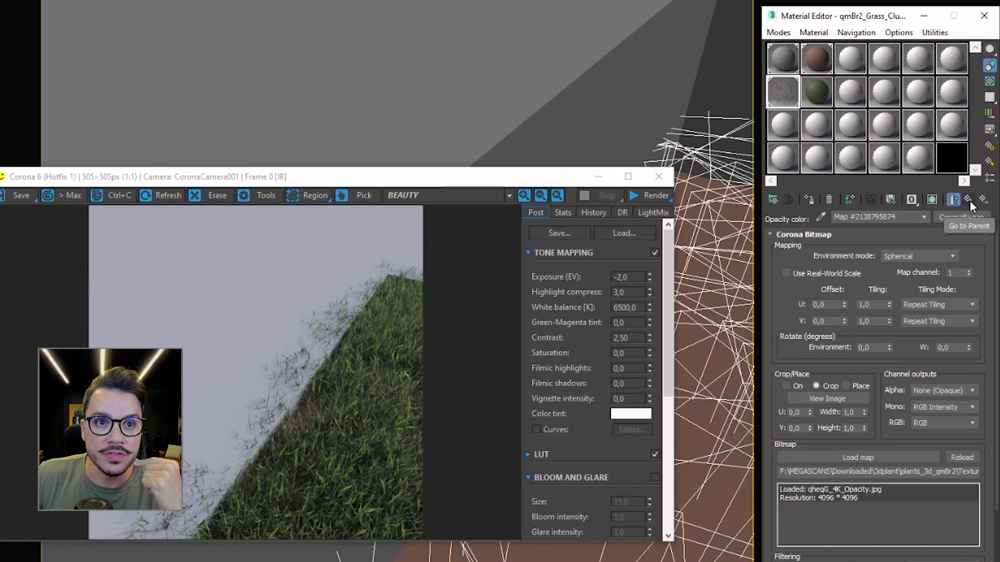
click(968, 202)
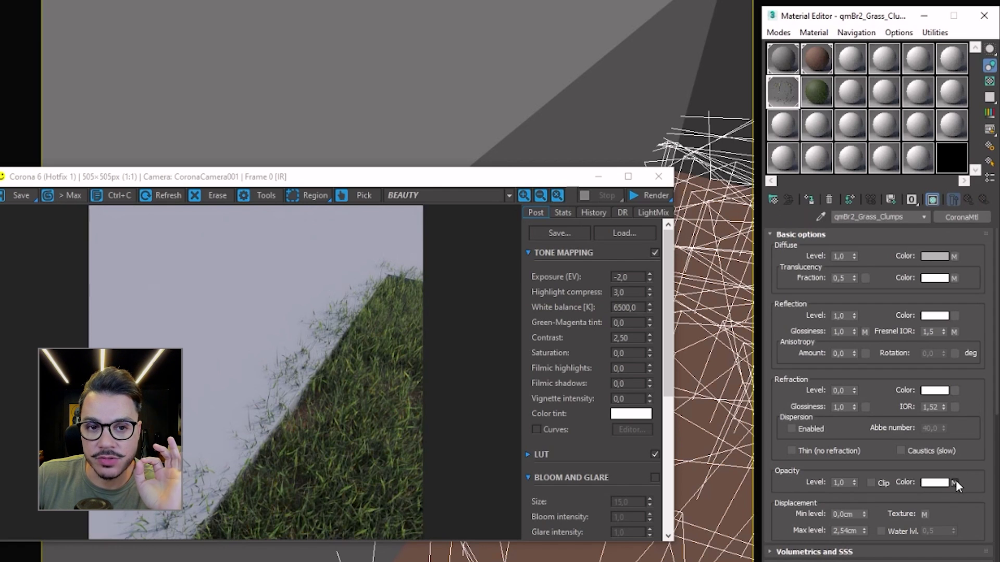
click(954, 483)
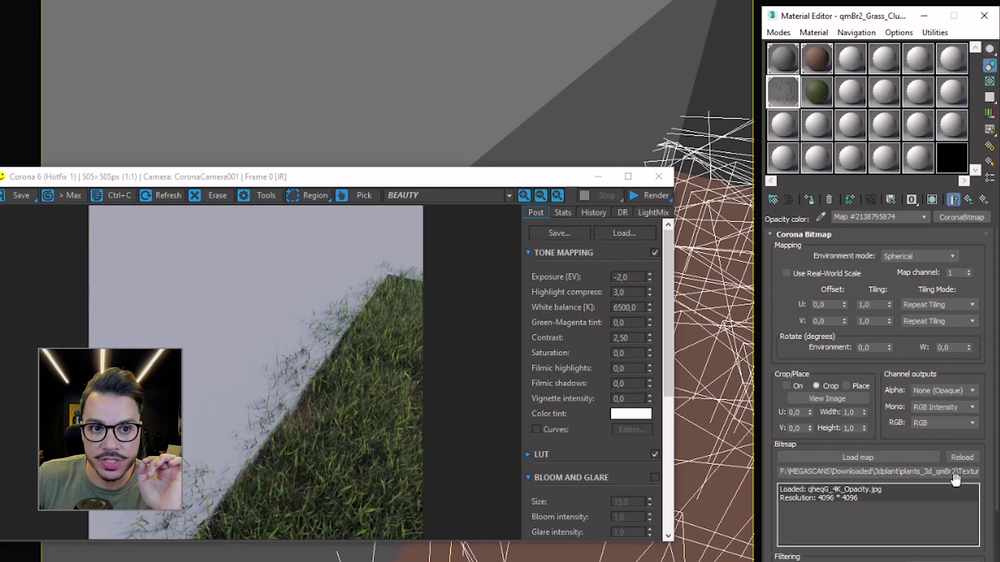
click(954, 219)
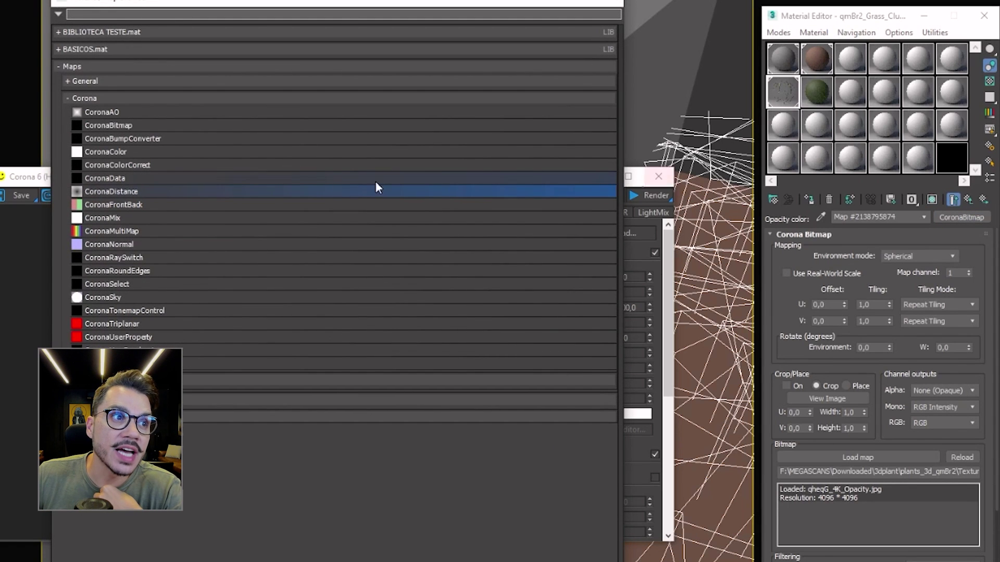
double_click(166, 192)
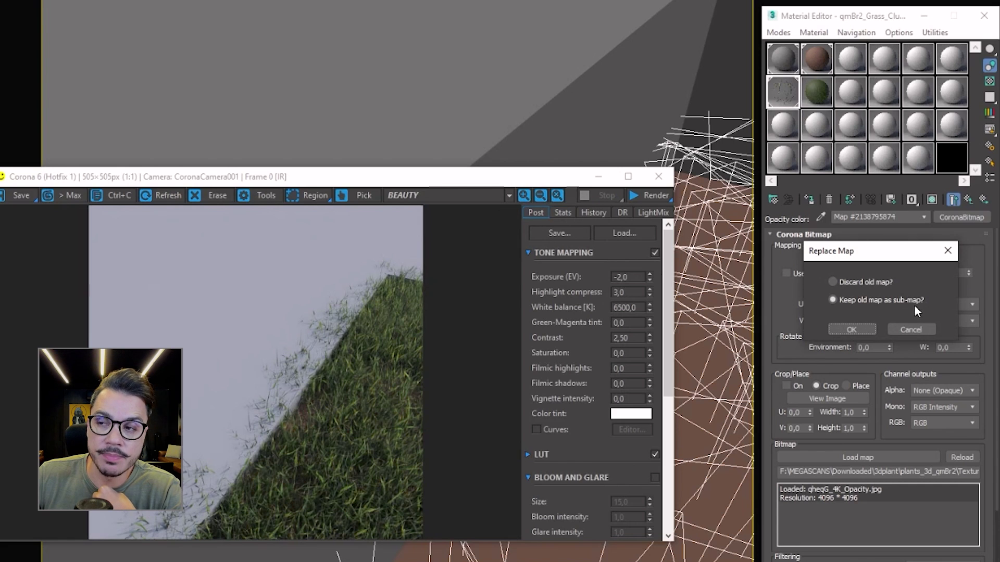
click(859, 330)
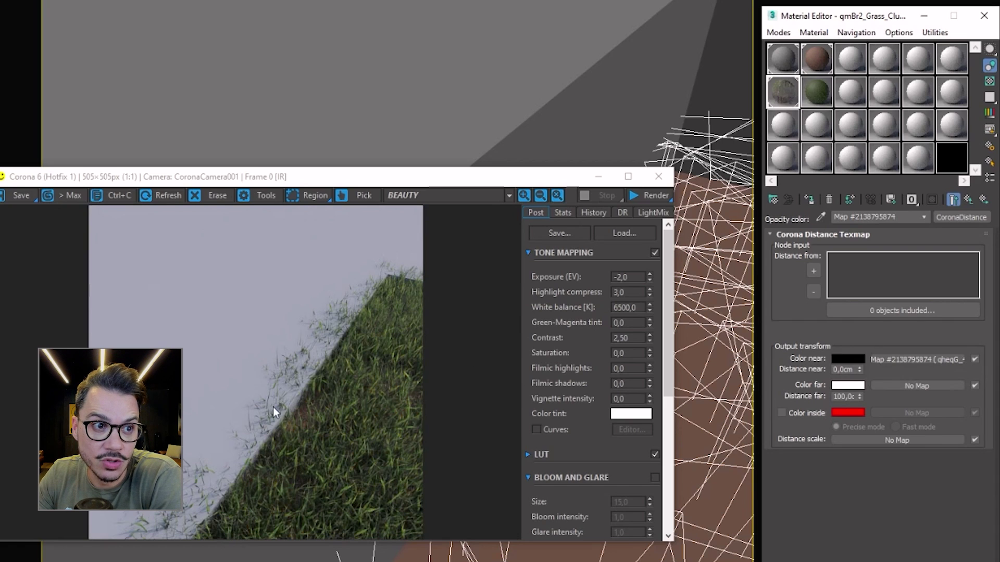
Step: Swap the opacity bitmap to Color far and enable a black Color inside
drag(897, 359, 930, 388)
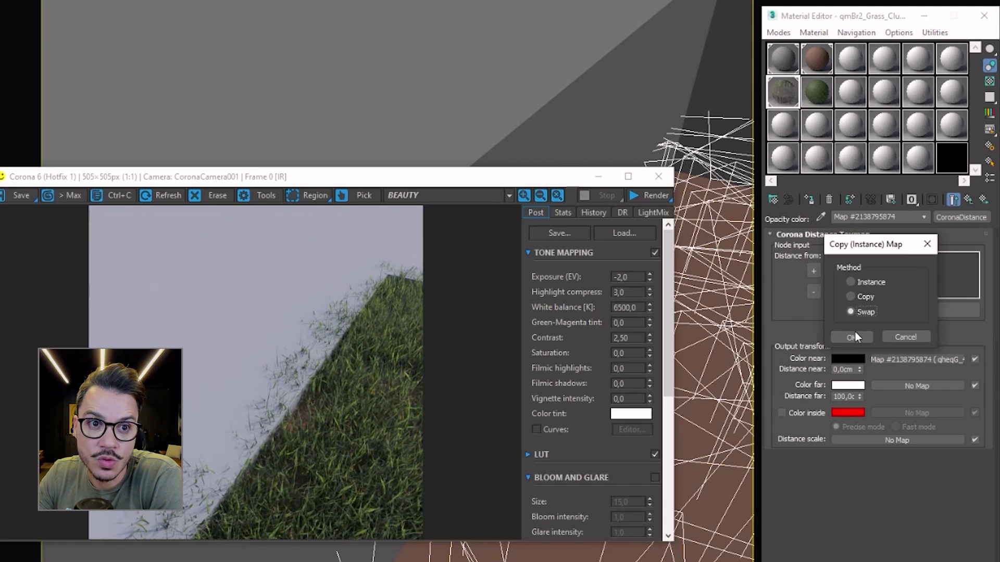
click(854, 336)
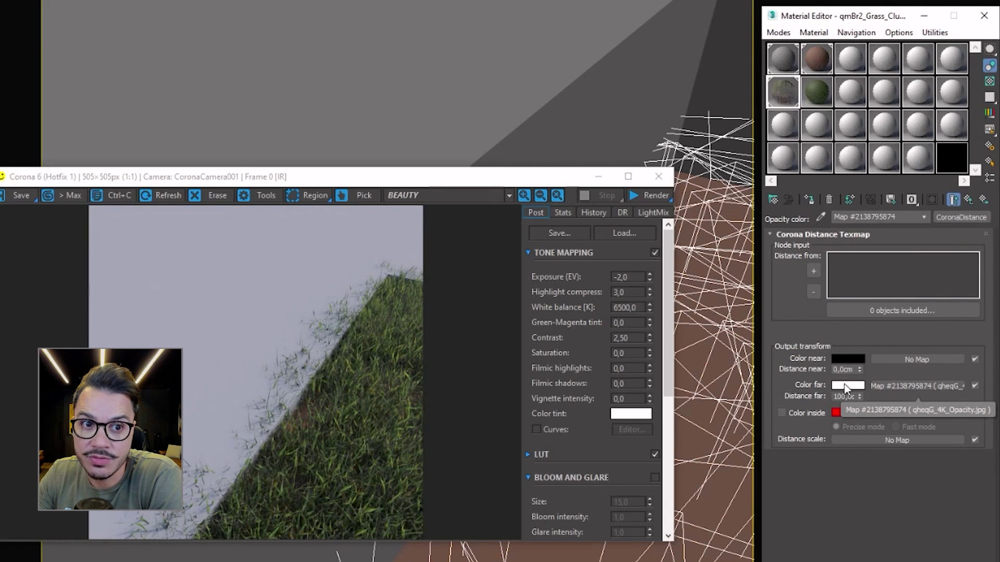
click(810, 413)
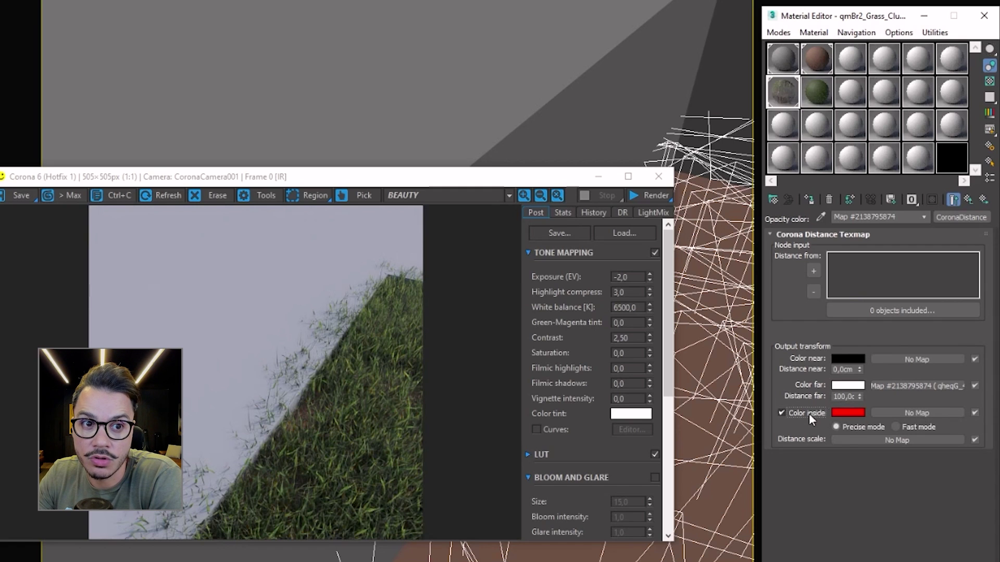
right_click(851, 355)
click(874, 367)
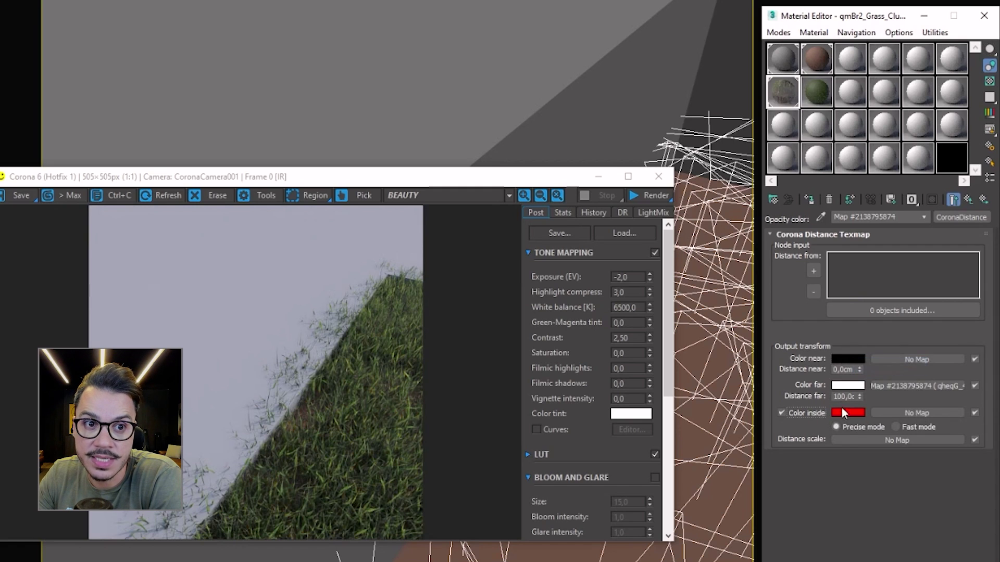
right_click(848, 413)
click(885, 434)
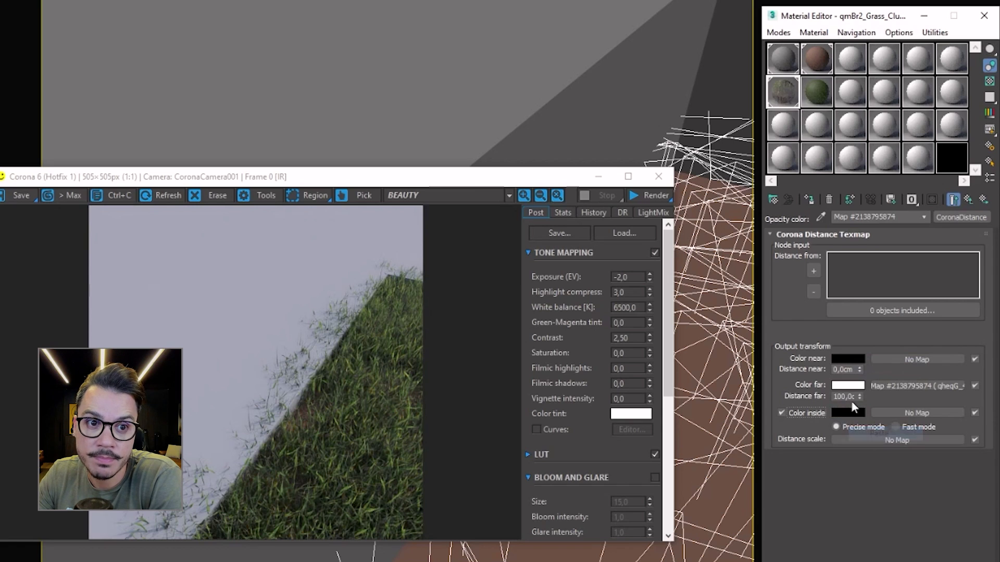
Step: Reset Distance far to 0 cm and add CORTE GRAMA OPACIDADE as the distance source
right_click(859, 396)
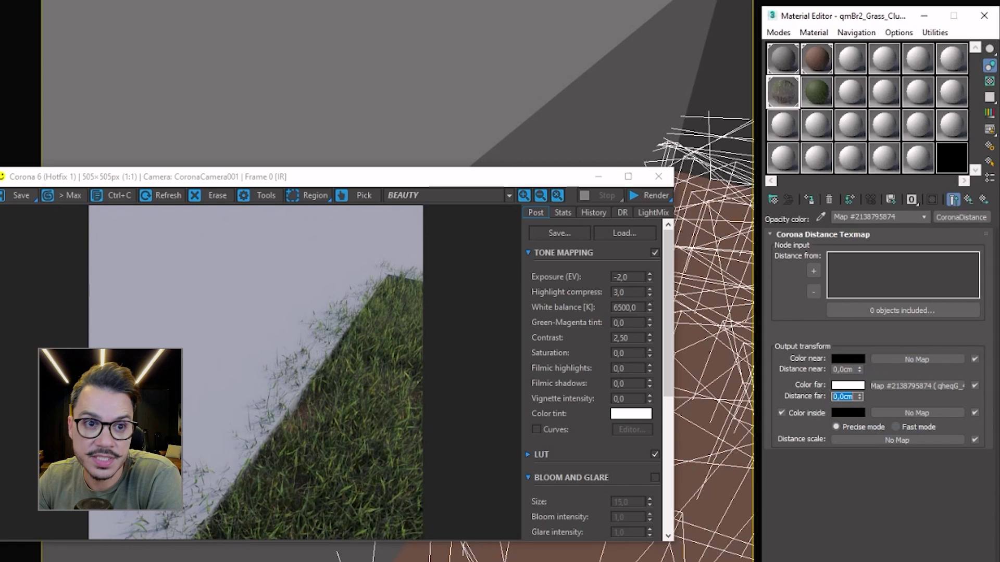
click(814, 271)
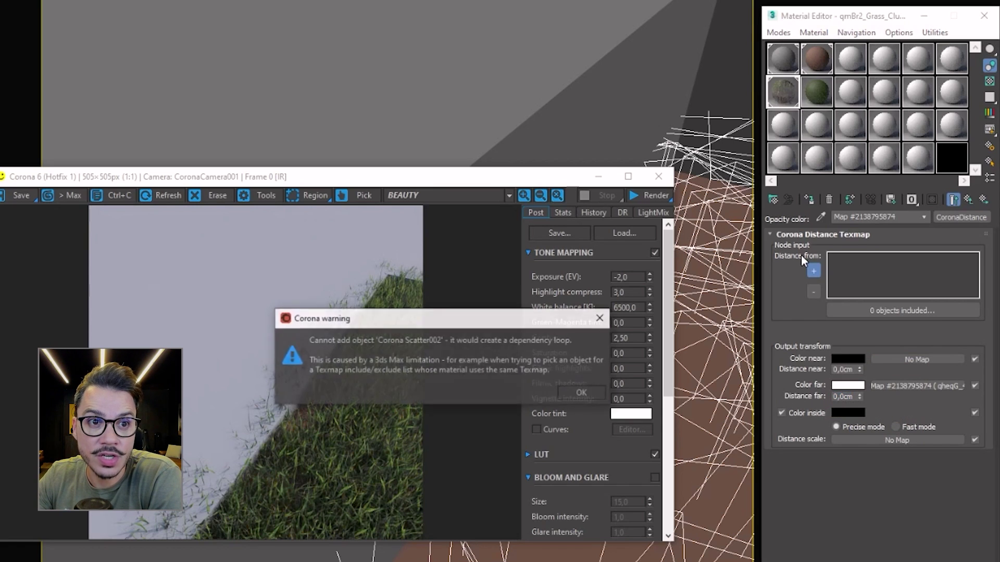
click(562, 394)
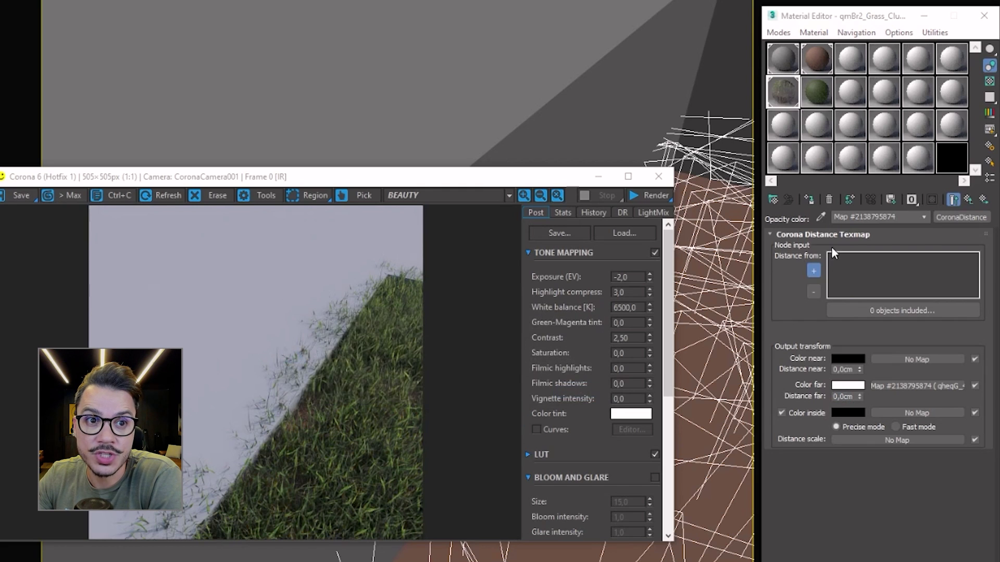
click(592, 87)
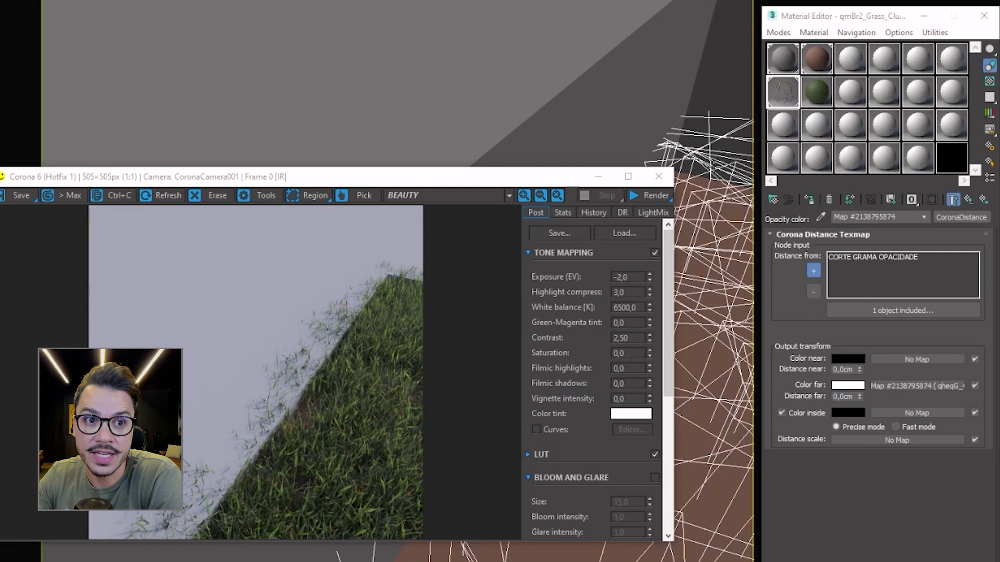
click(811, 270)
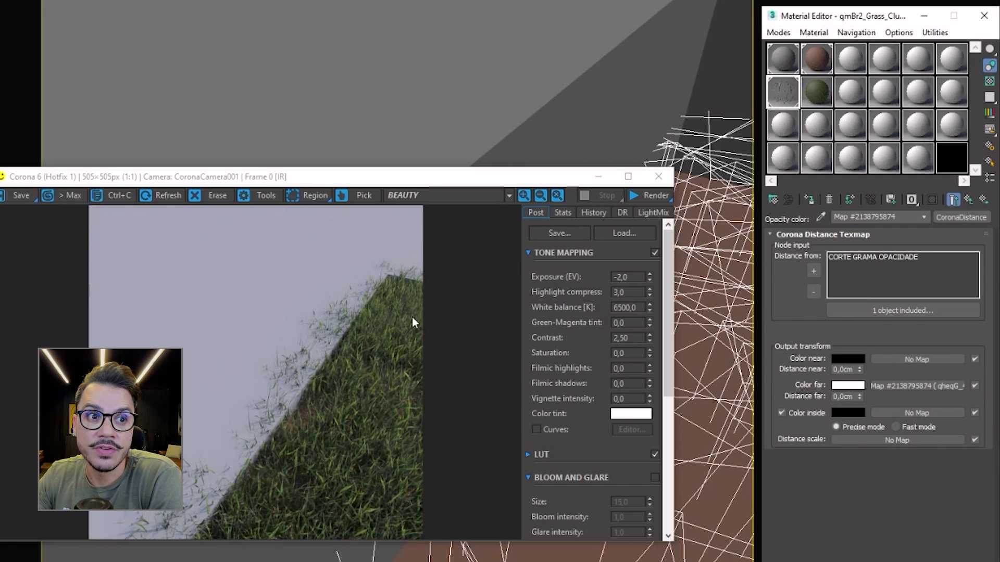
click(966, 201)
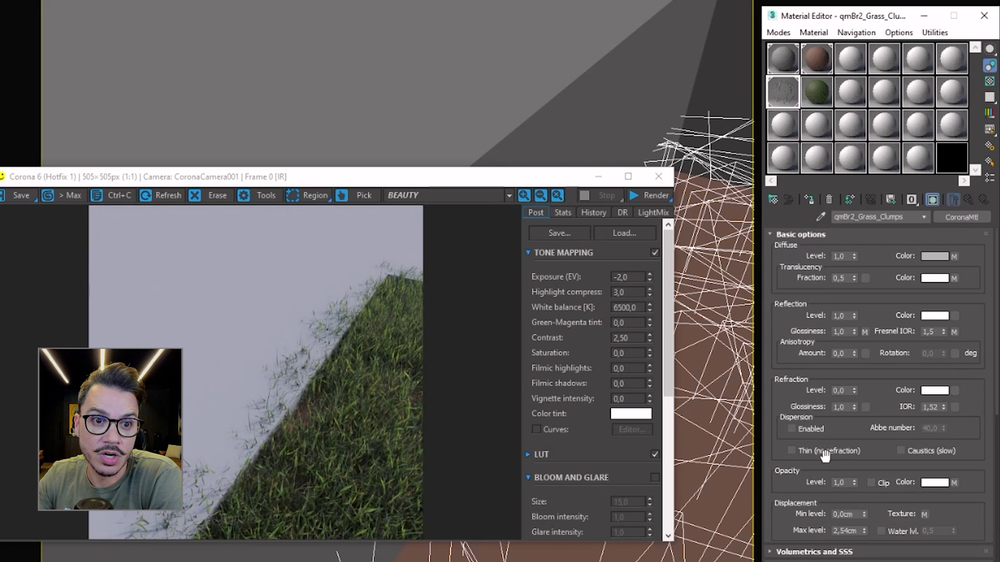
Step: Restart the Corona interactive render to confirm the grass clumps end cleanly at the ground edge
click(953, 483)
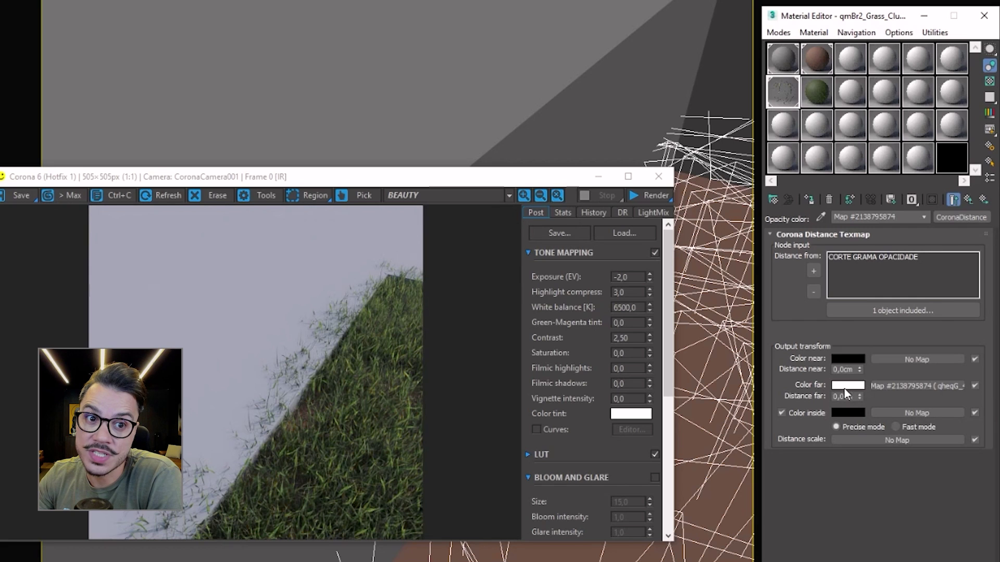
click(643, 196)
click(638, 211)
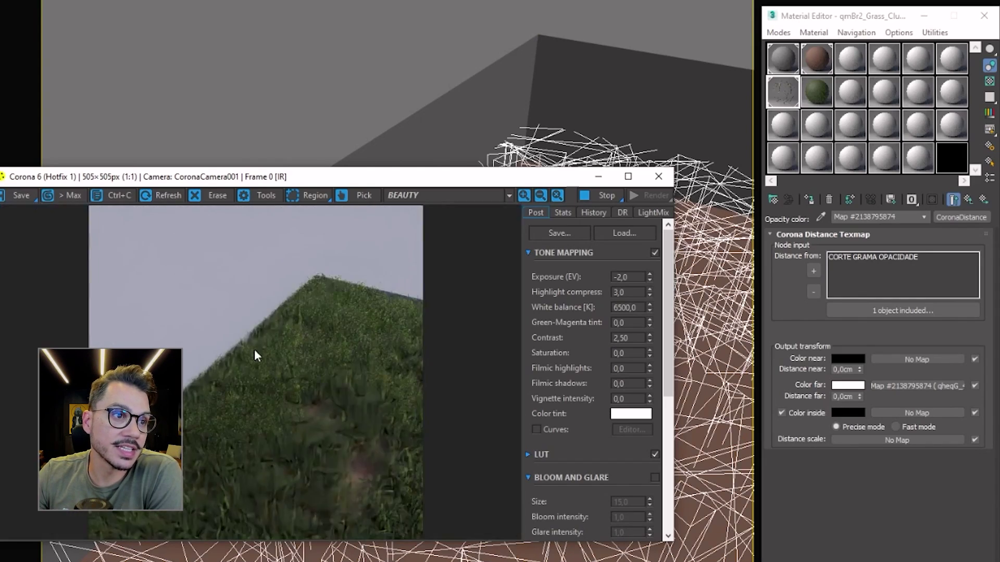
click(608, 195)
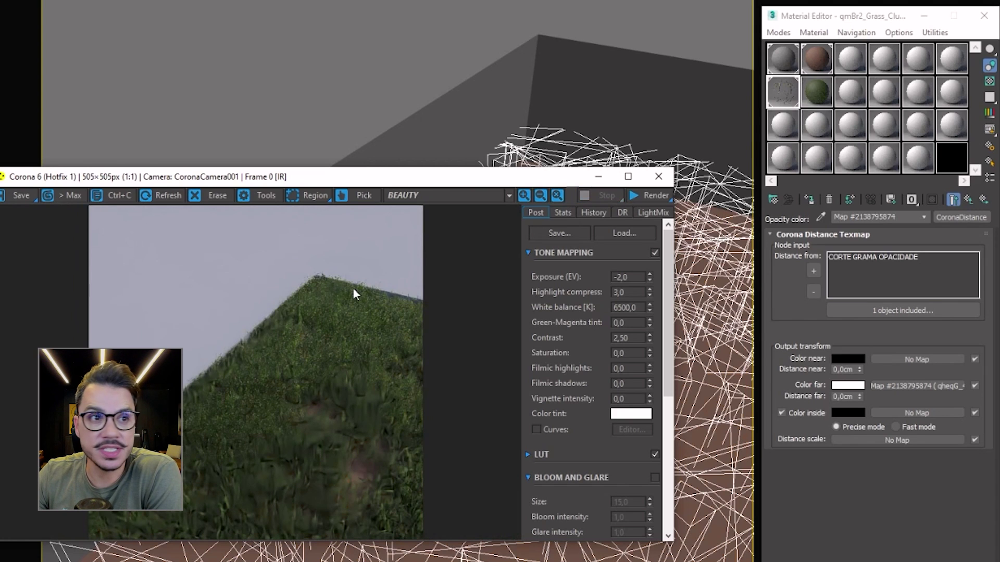